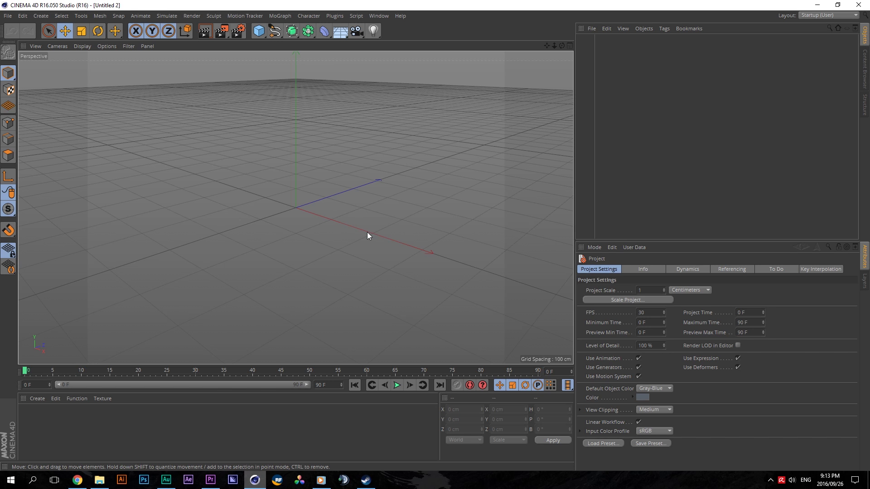
drag(561, 45, 439, 75)
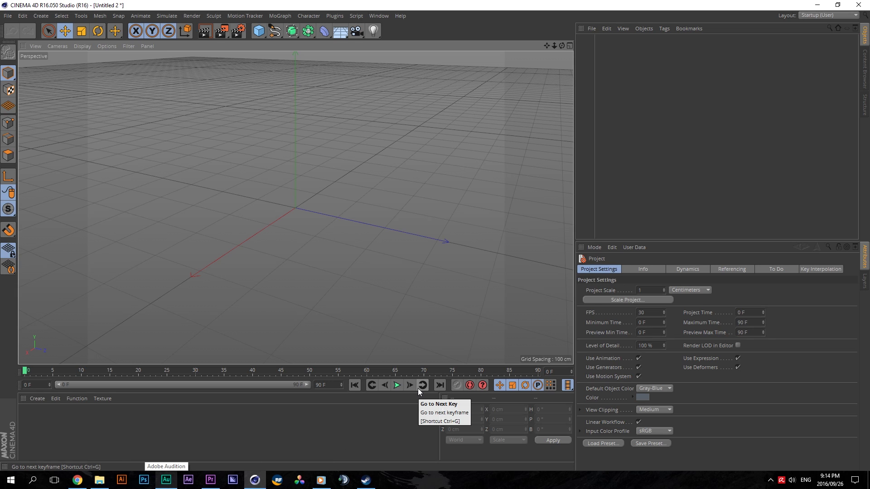
drag(562, 45, 543, 118)
drag(540, 63, 561, 48)
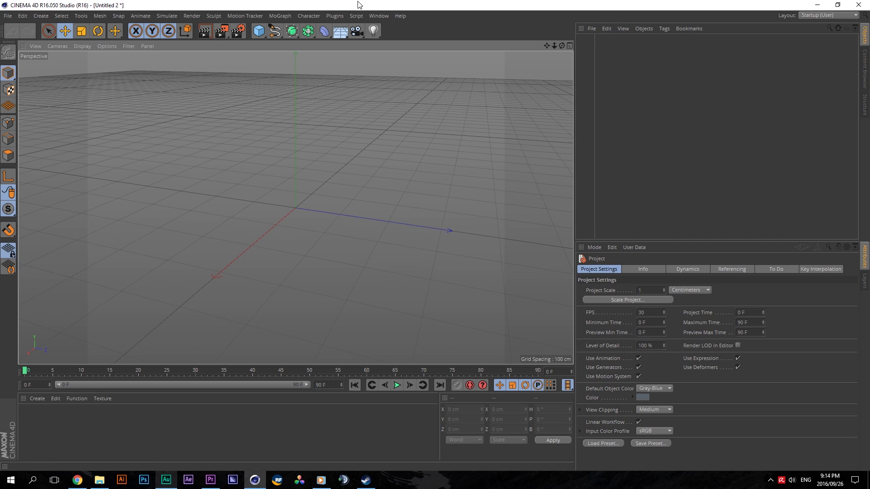
click(334, 16)
mouse_move(358, 43)
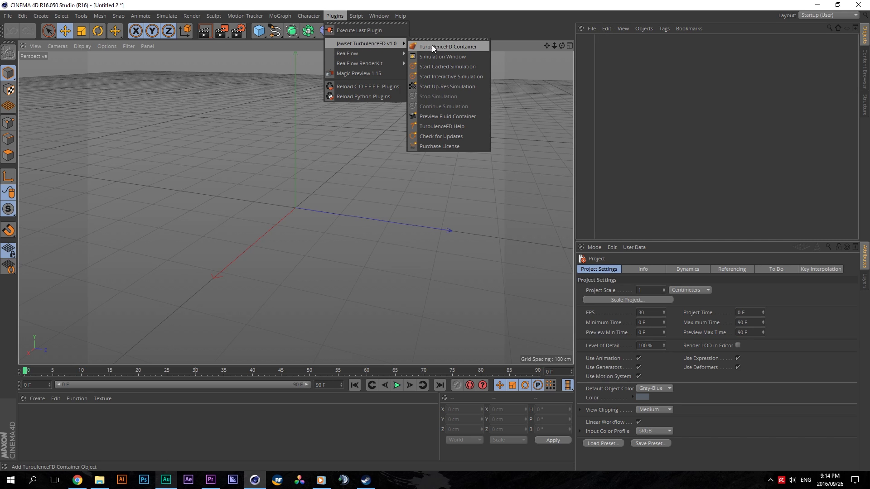
click(540, 12)
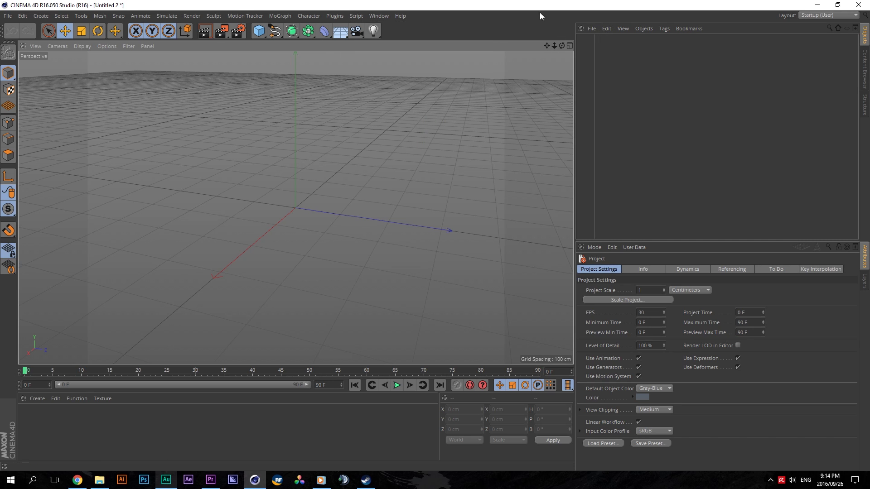
click(317, 17)
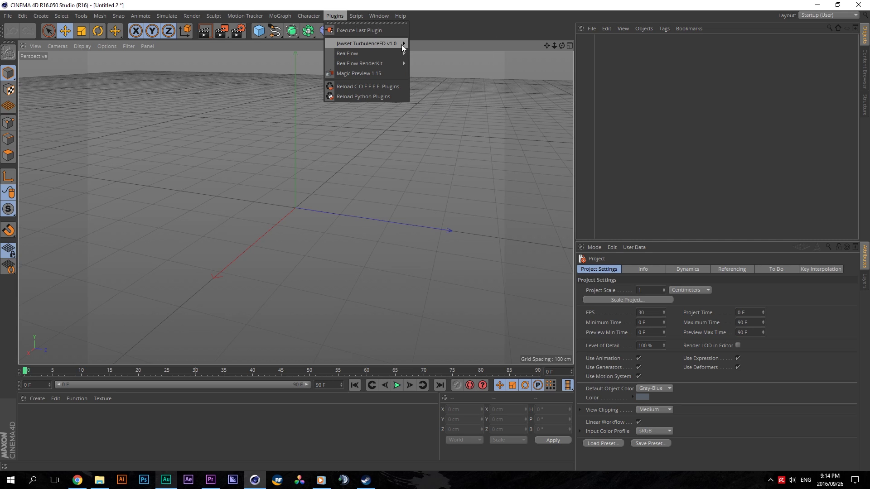
mouse_move(402, 44)
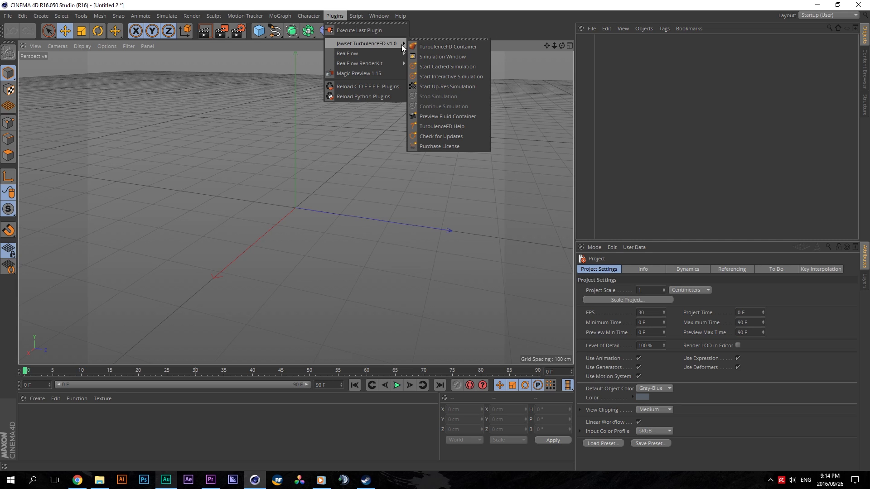
click(541, 3)
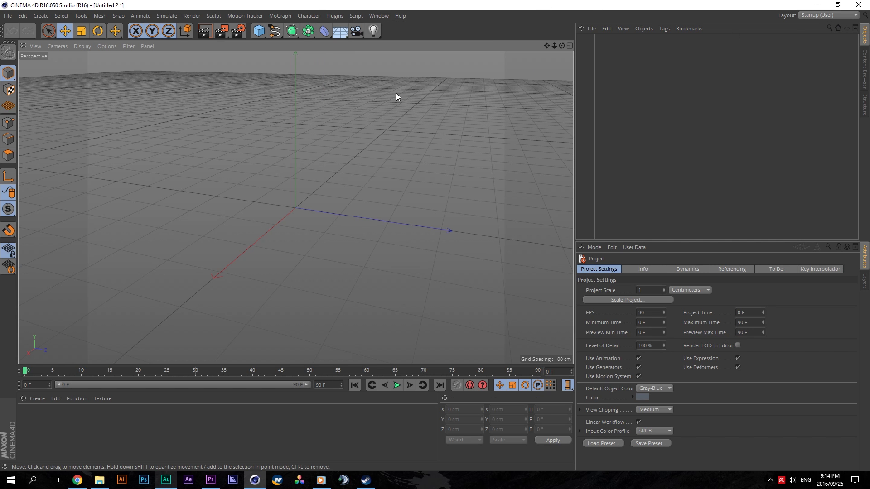
mouse_move(561, 46)
mouse_down()
mouse_move(544, 66)
mouse_move(496, 42)
mouse_move(471, 39)
mouse_move(526, 56)
mouse_move(466, 49)
mouse_move(530, 52)
mouse_move(412, 35)
mouse_move(358, 64)
mouse_move(294, 44)
mouse_move(314, 37)
mouse_move(306, 61)
mouse_move(289, 63)
mouse_move(305, 39)
mouse_move(562, 45)
mouse_up()
right_click(441, 167)
click(507, 131)
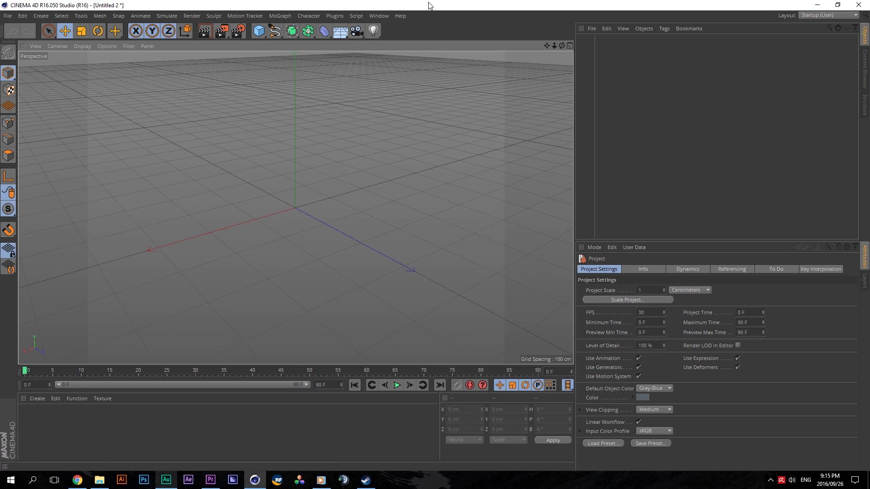
Step: Switch to Premiere Pro and play the burning logo clip in the Main Sequence
click(211, 482)
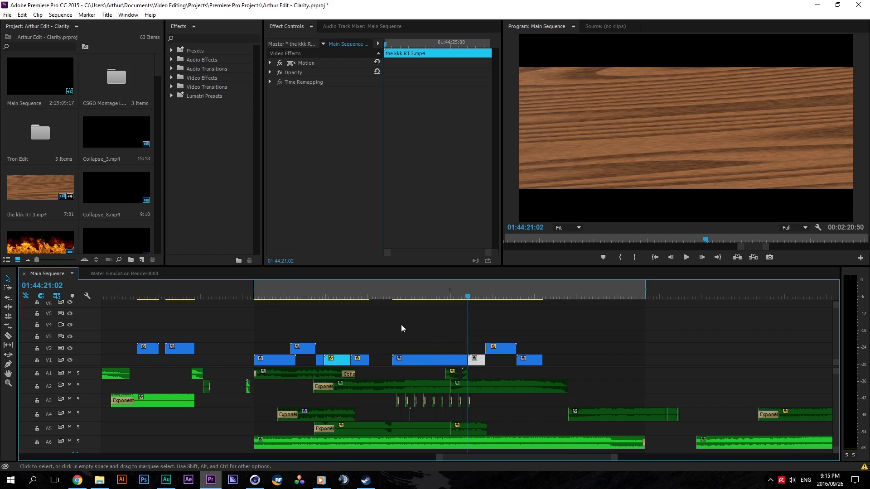
drag(311, 292, 291, 293)
click(686, 257)
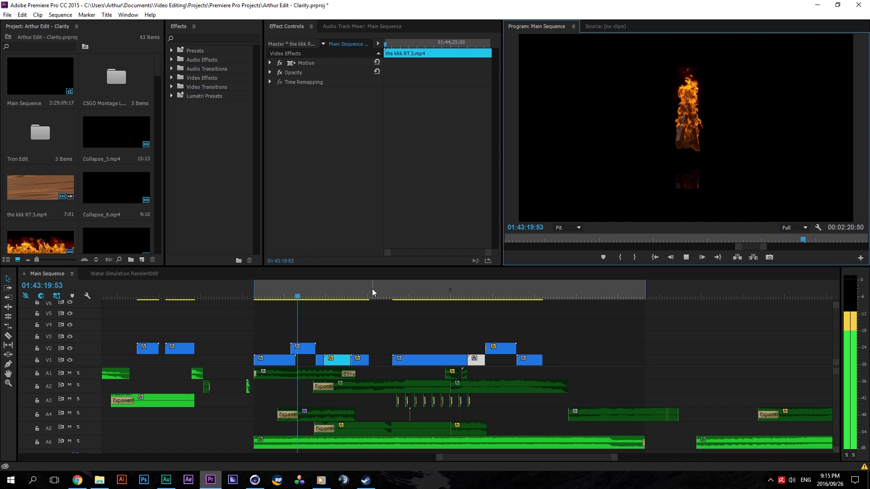
click(311, 297)
Step: Play the Main Sequence from 01:44:21:02 through the black liquid clip and scrub ahead to the following dark logo clip
drag(310, 297, 469, 293)
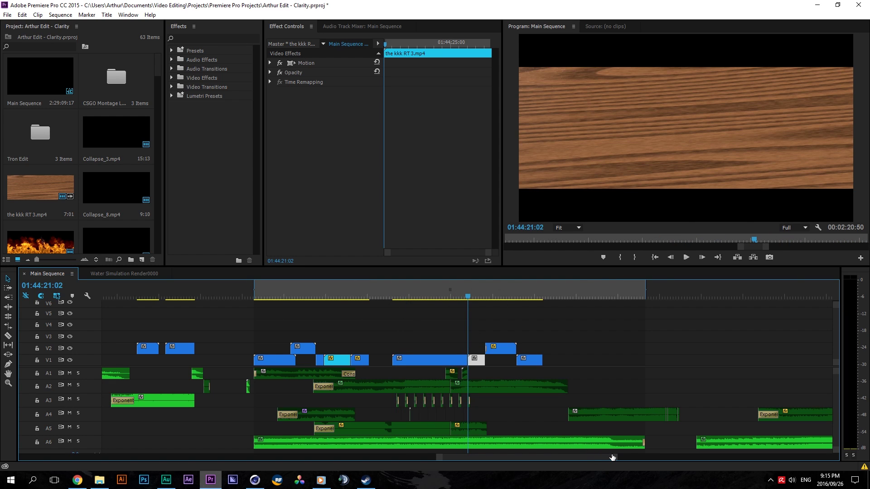
drag(614, 457, 760, 405)
alt+scroll(761, 404, down, 4)
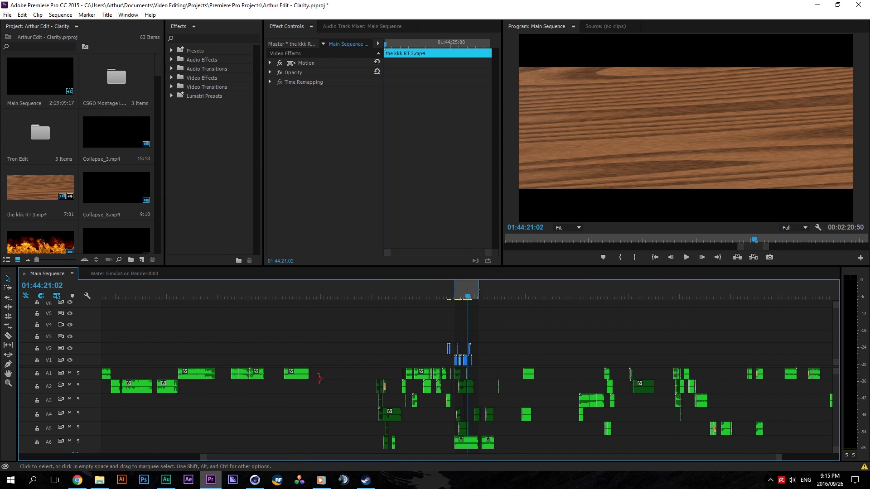
drag(780, 458, 832, 457)
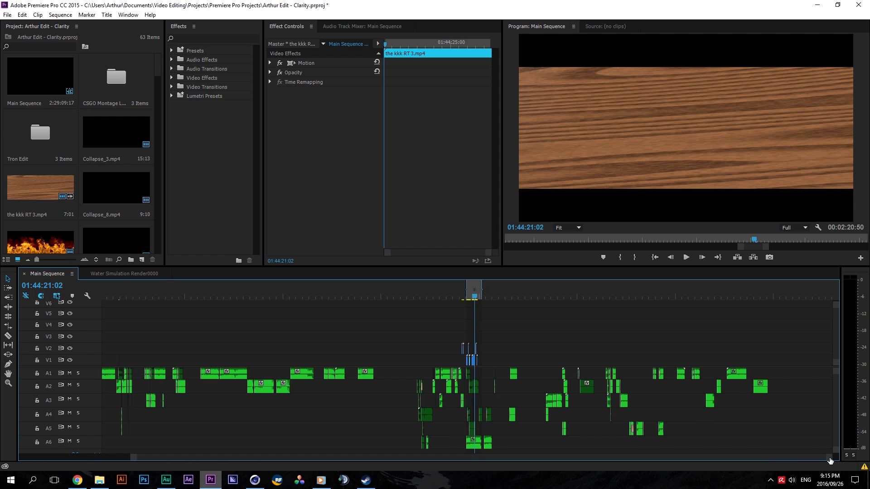
drag(830, 458, 531, 414)
alt+scroll(531, 414, down, 5)
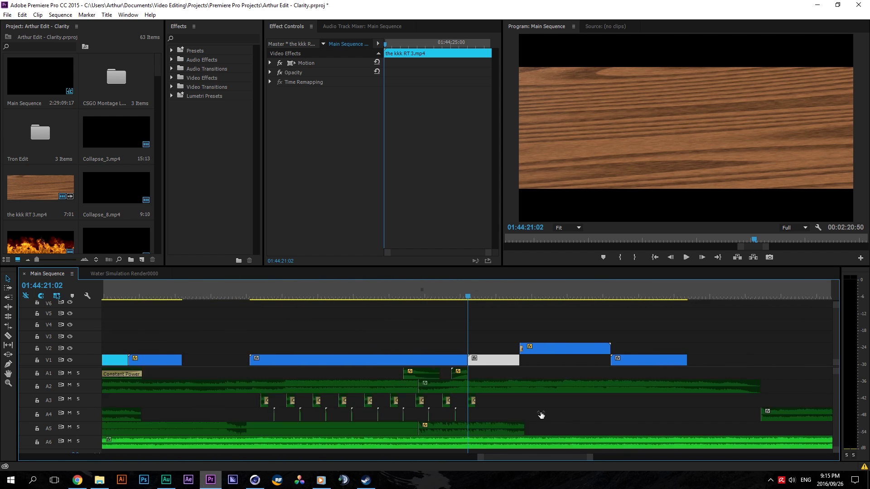
click(685, 258)
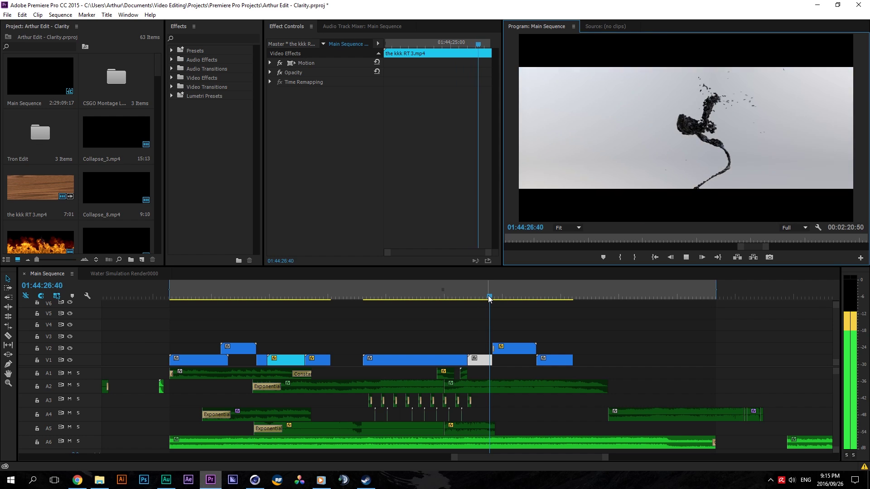
drag(489, 299, 523, 303)
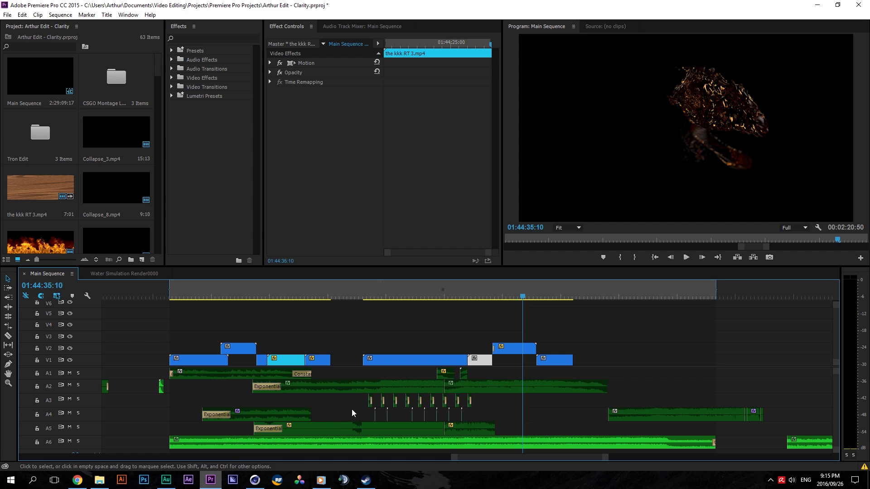
Step: Switch back to Cinema 4D and bring up the File Explorer window with the Logo folder over it
click(254, 480)
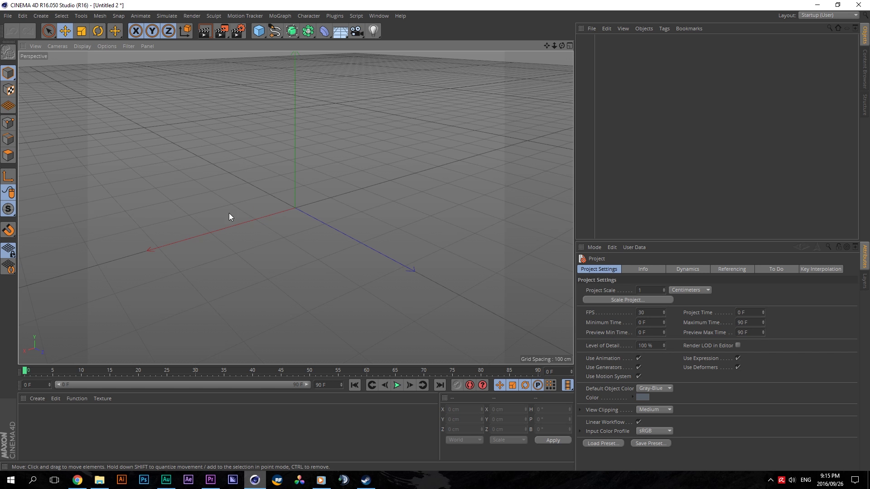
click(99, 480)
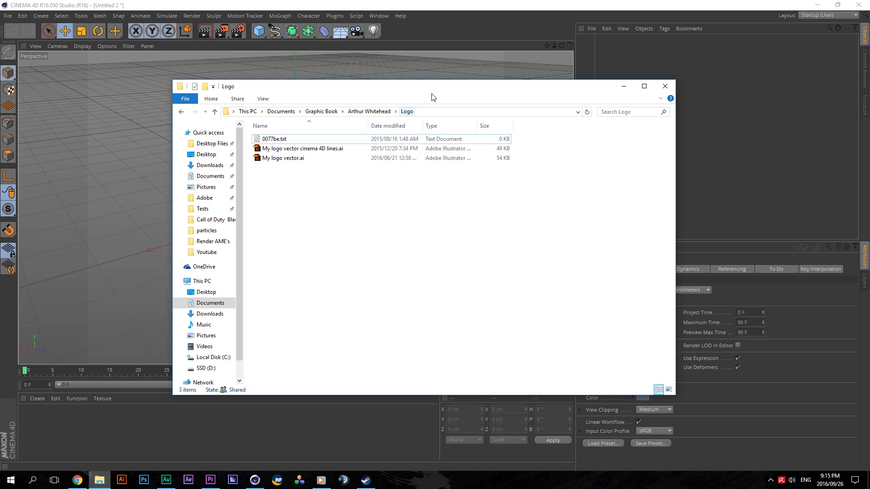
drag(390, 86, 521, 121)
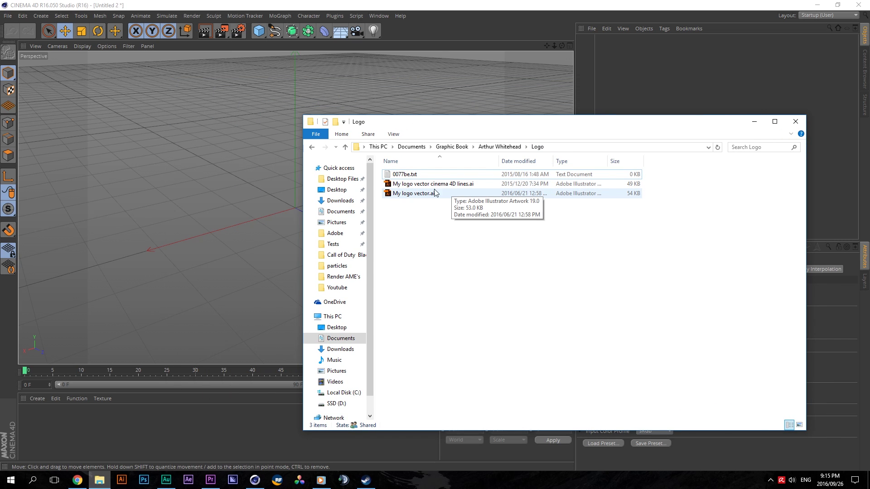
click(8, 15)
mouse_move(38, 182)
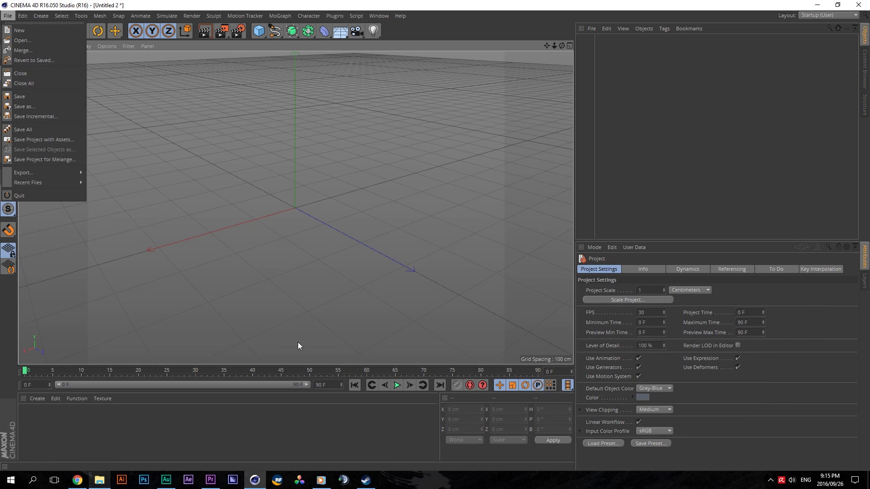
key(alt+Tab)
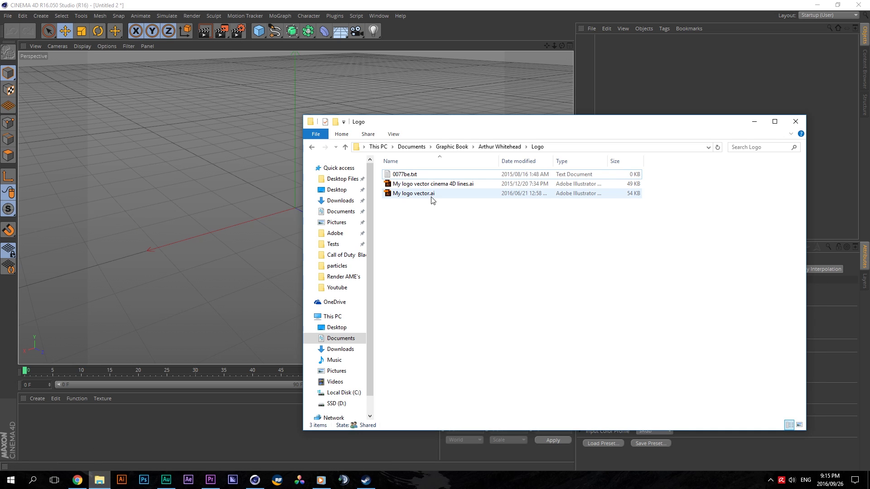
click(8, 16)
mouse_move(44, 181)
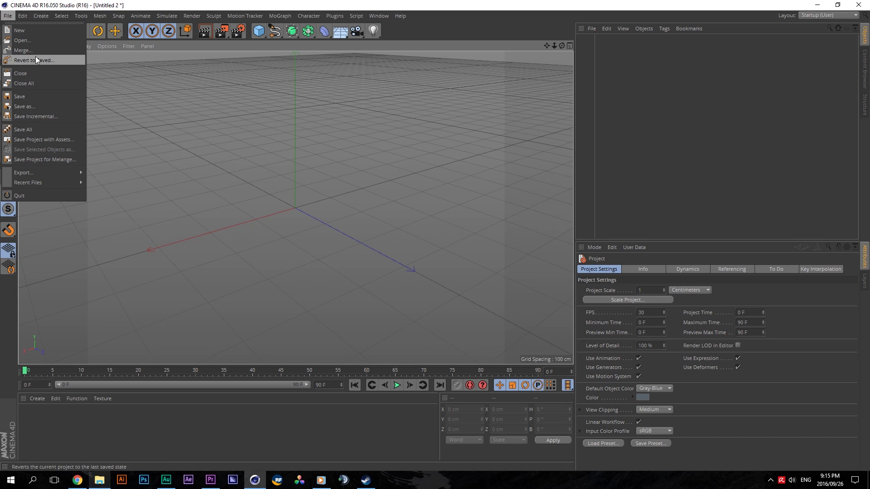
click(97, 484)
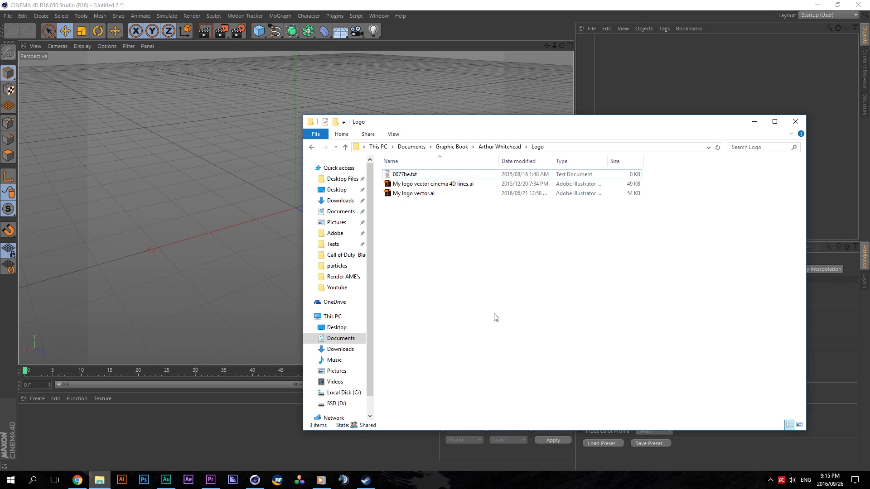
Step: Import My logo vector cinema 4D lines.ai from the Logo folder into Cinema 4D at scale 1 centimeter with connected splines
click(444, 185)
drag(161, 167, 162, 167)
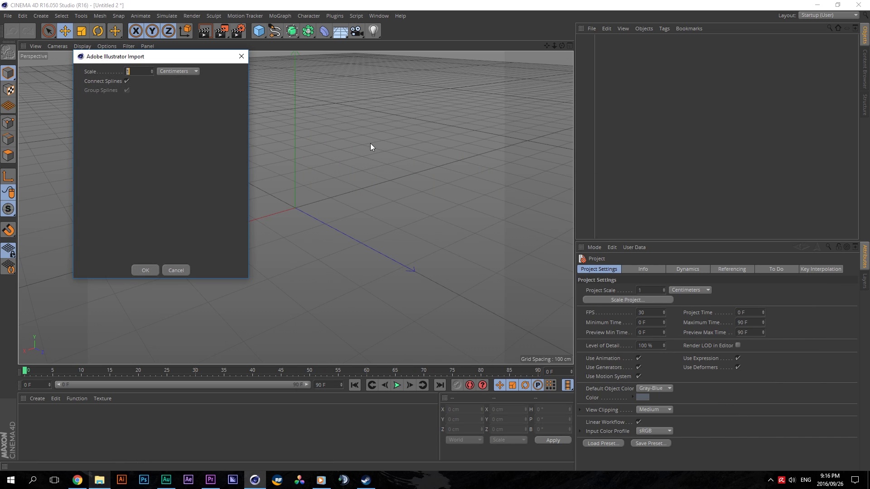
click(141, 270)
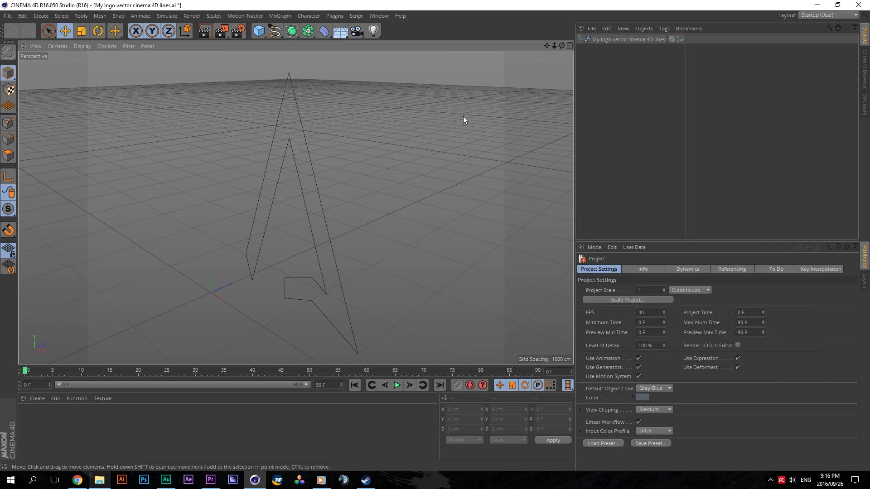
Step: Add an Extrude generator and make the imported logo spline its child
click(297, 100)
click(8, 16)
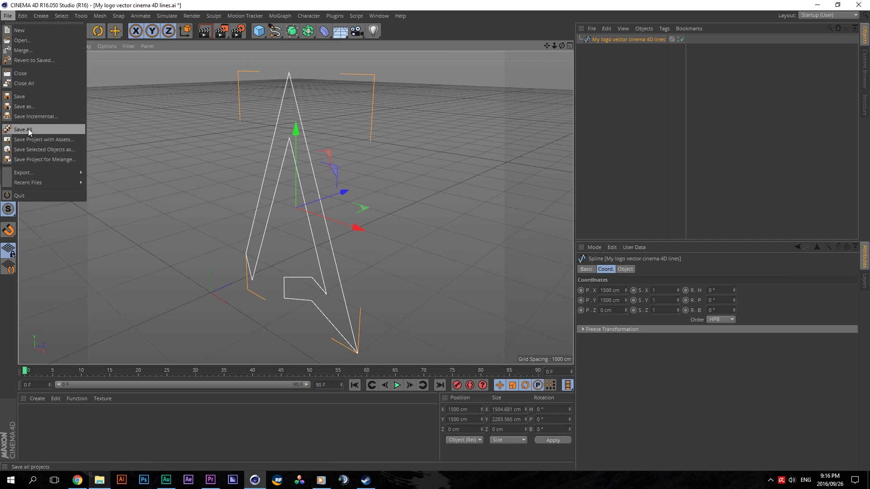
click(562, 46)
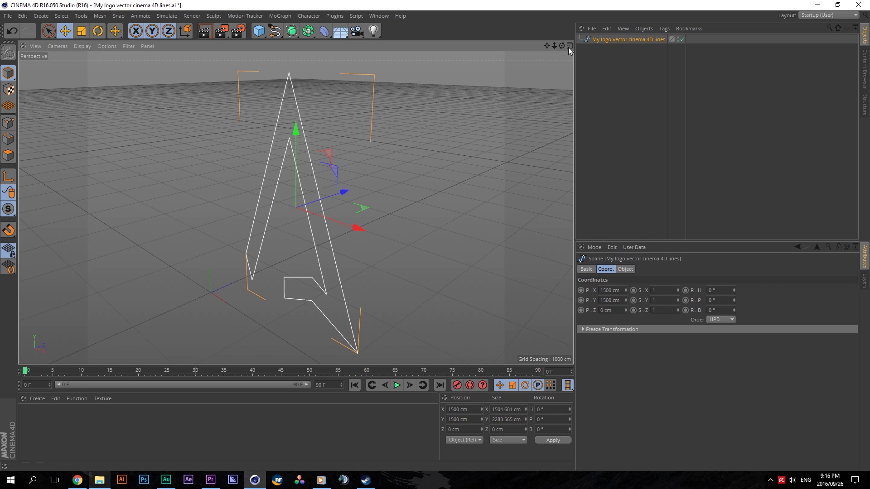
drag(562, 46, 604, 135)
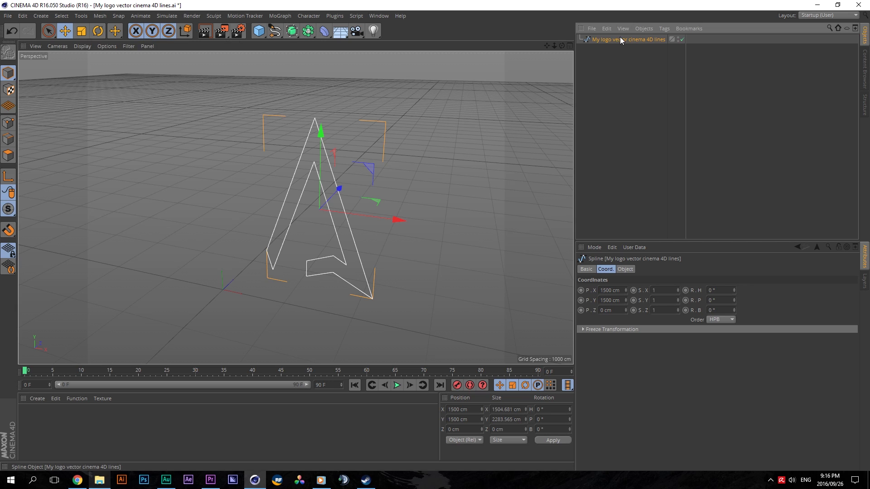
drag(290, 33, 380, 39)
click(604, 48)
drag(604, 50, 607, 40)
click(609, 40)
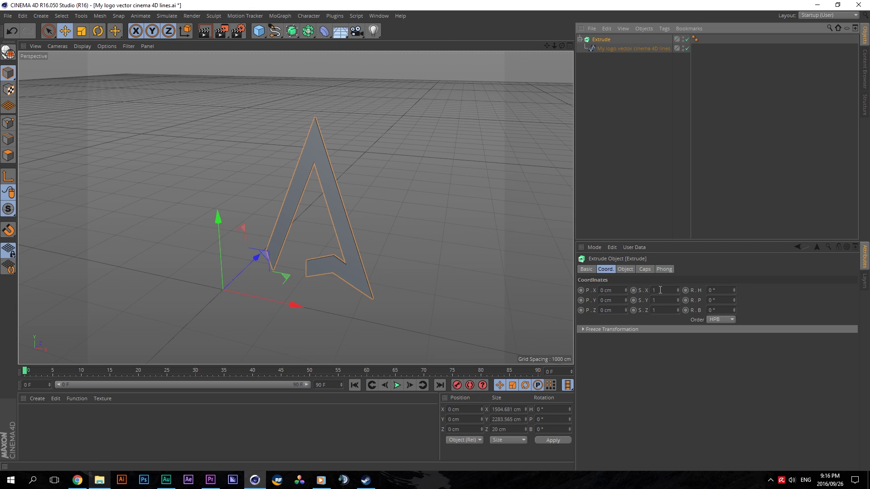
Step: Set the Extrude object's Z movement to 200 cm
click(645, 269)
click(630, 271)
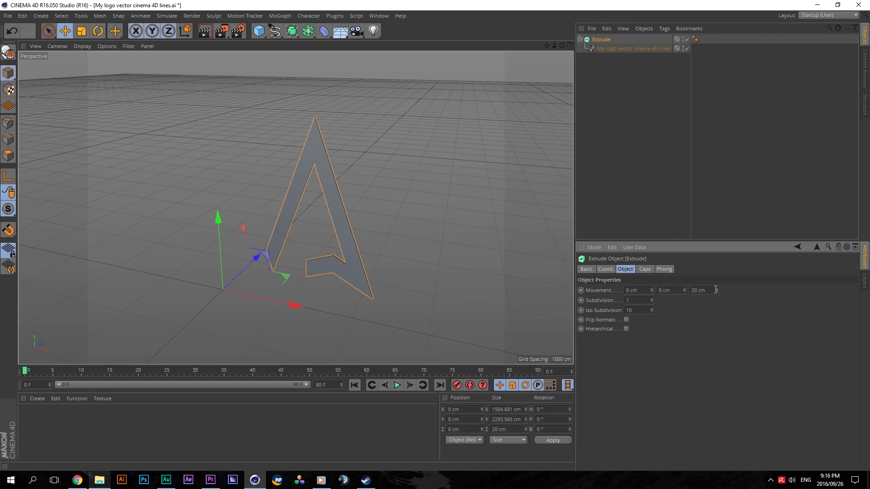
double_click(705, 290)
text(200)
key(Return)
Step: Set both the start and end caps of the Extrude to Fillet Cap with a 25 cm radius
click(645, 269)
click(675, 289)
click(677, 327)
click(681, 358)
double_click(658, 308)
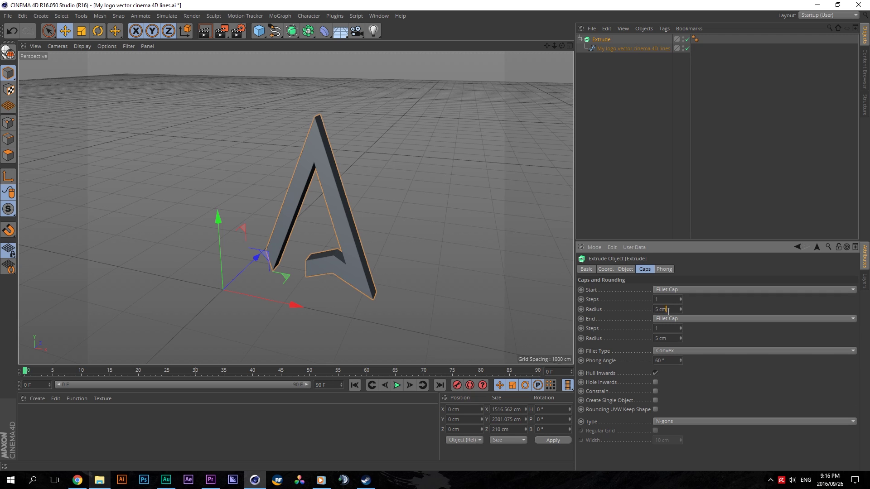
text(25)
key(Tab)
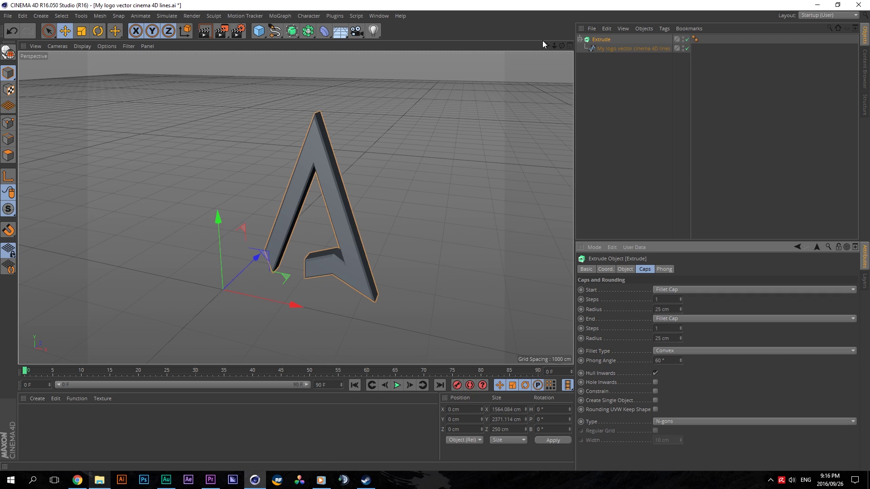
Step: Center the Extrude's axis with Points Center, Include Children and Use All Objects enabled in the Axis Center tool
drag(562, 46, 527, 58)
scroll(334, 217, up, 3)
scroll(335, 216, down, 3)
scroll(335, 216, up, 3)
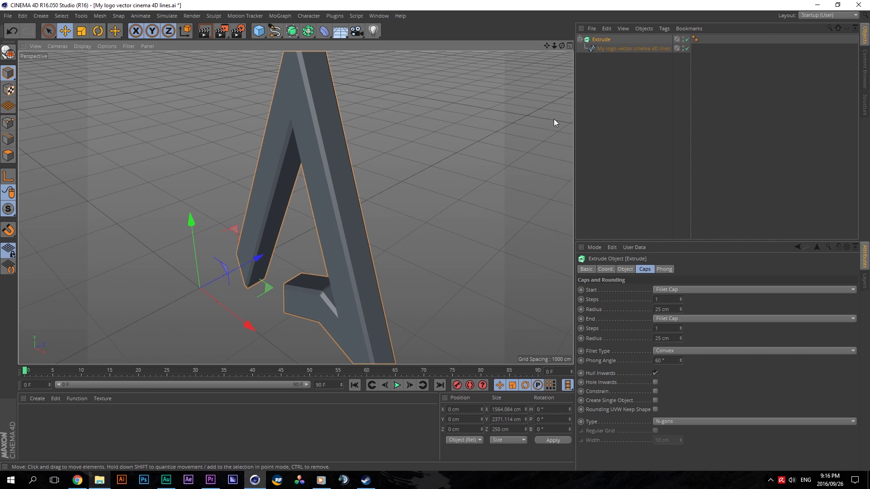
scroll(453, 134, down, 3)
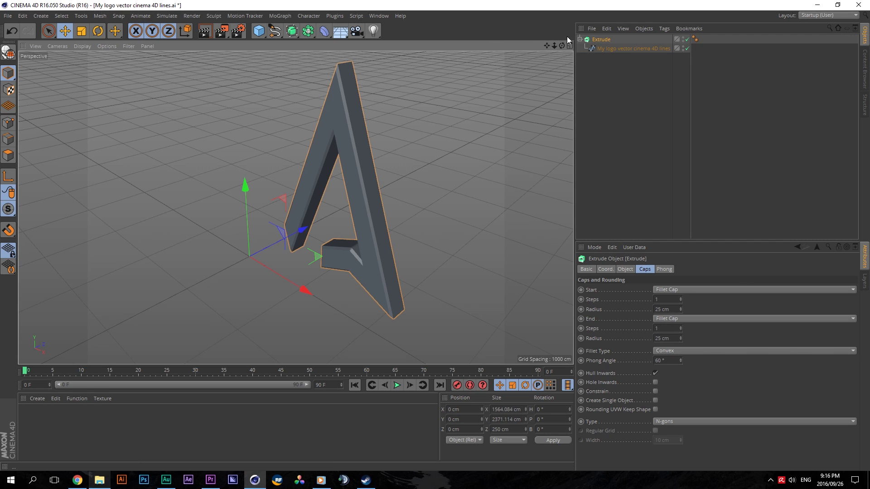
click(99, 15)
mouse_move(115, 106)
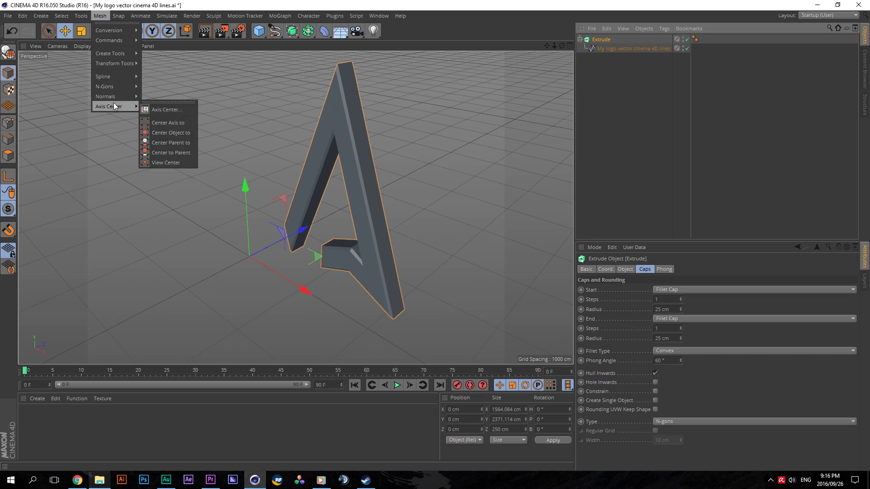
click(166, 110)
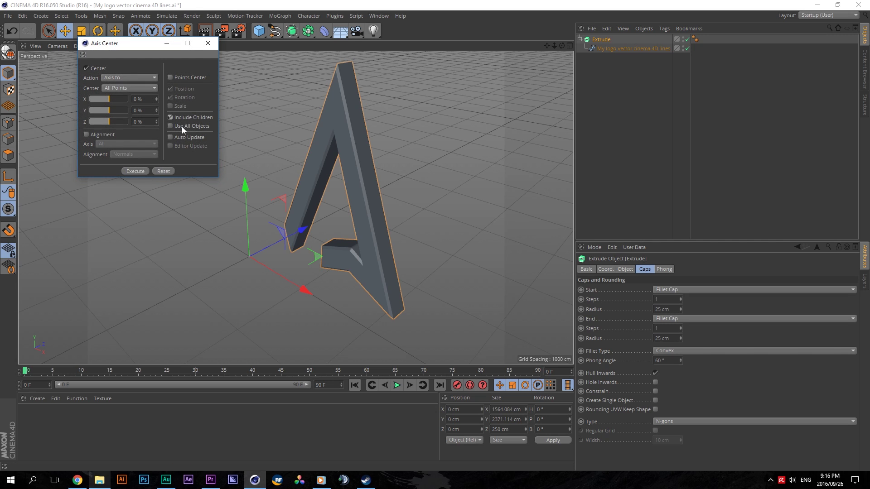
click(188, 78)
click(141, 171)
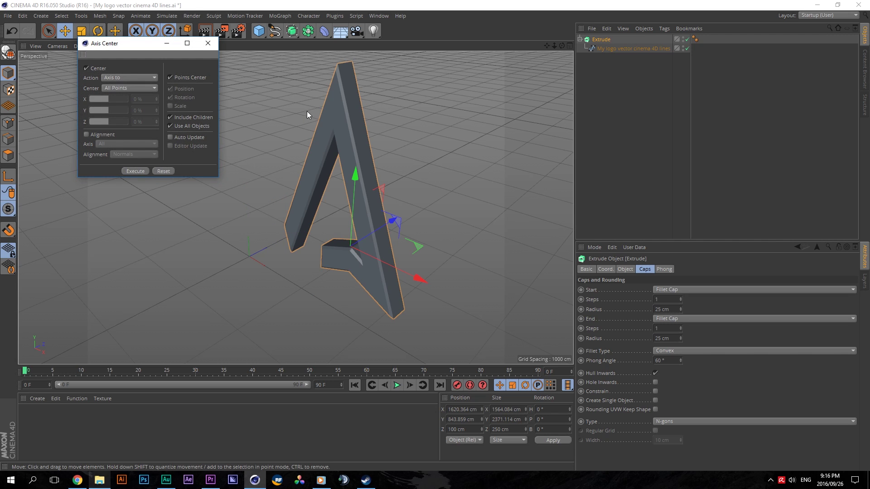
drag(561, 46, 531, 64)
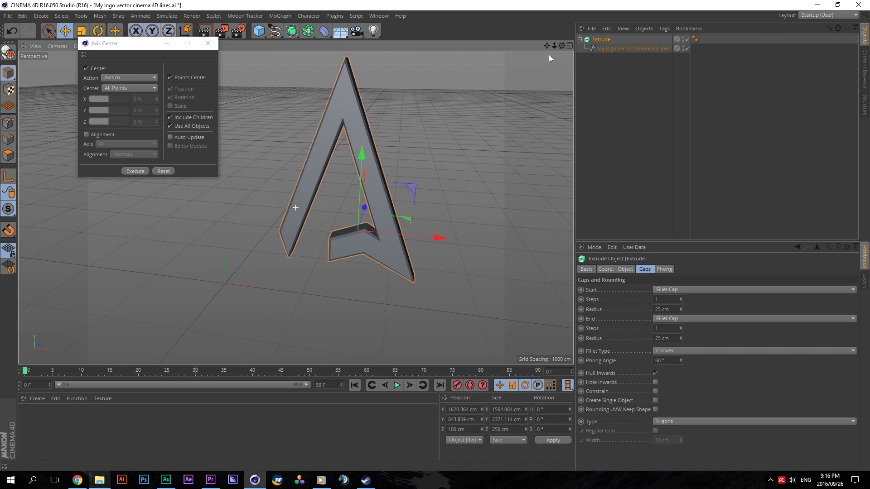
Step: Recenter the Extrude's axis with Points Center disabled, and close the Axis Center tool
click(190, 78)
click(135, 172)
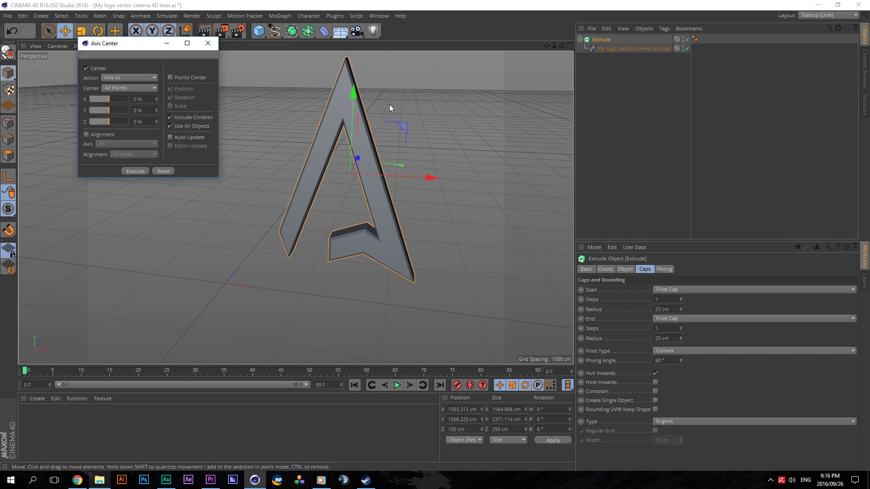
drag(561, 45, 192, 50)
click(207, 44)
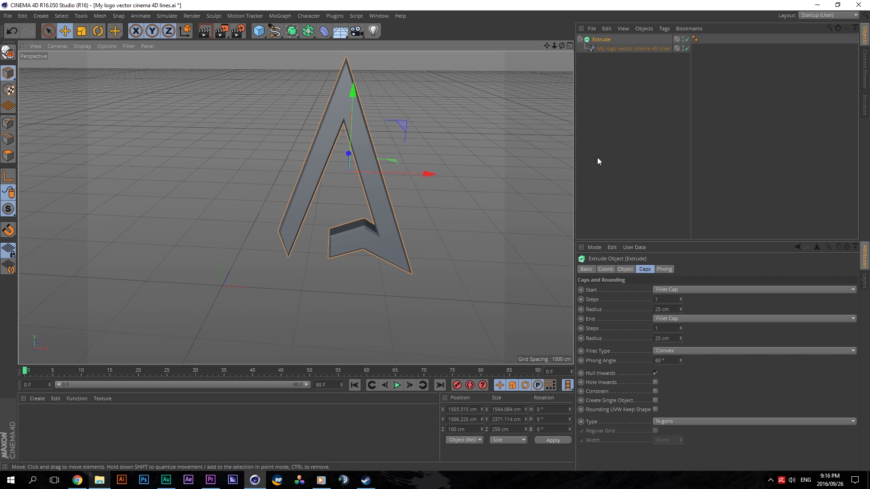
Step: Place the Extrude at the world origin by setting its X, Y and Z position to 0
double_click(460, 410)
text(0)
key(Tab)
text(0)
key(Tab)
text(0)
click(550, 441)
alt+right_drag(103, 314, 355, 218)
drag(554, 47, 490, 47)
drag(554, 47, 544, 48)
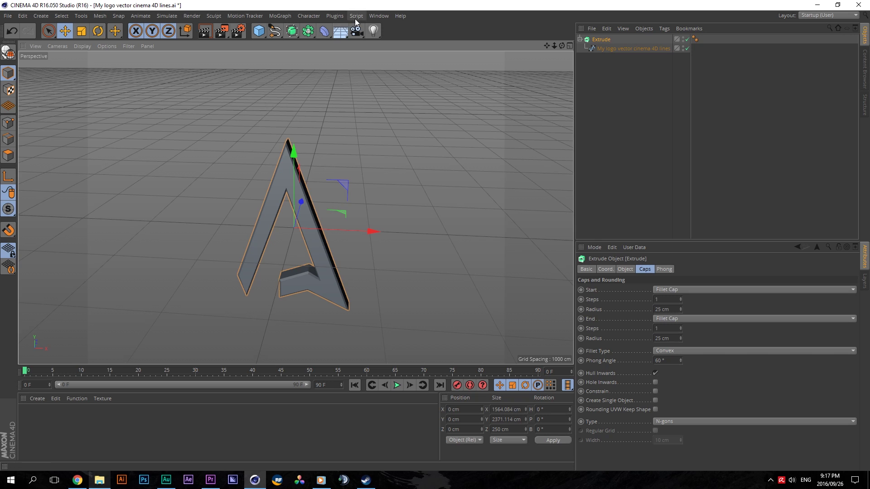
Step: Add a TurbulenceFD Container to the scene and decline the plugin update download
click(334, 16)
mouse_move(376, 43)
click(431, 46)
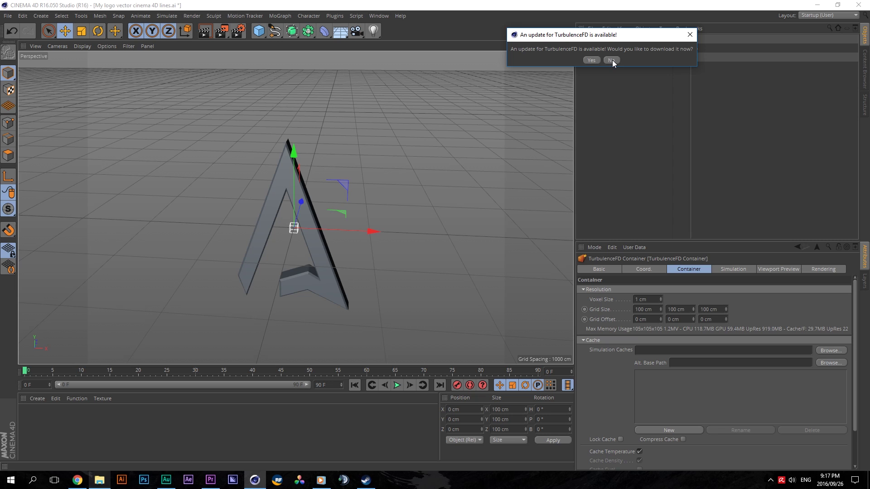
click(612, 60)
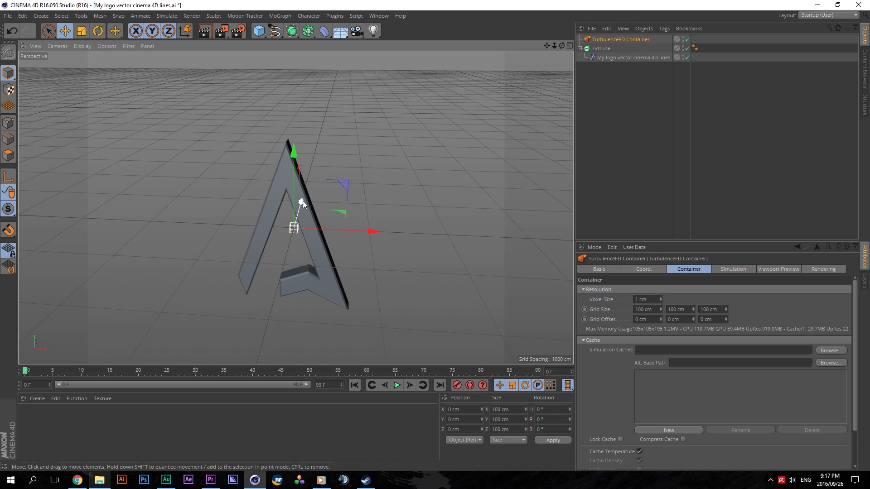
scroll(303, 202, up, 3)
click(605, 48)
click(80, 31)
scroll(303, 226, up, 3)
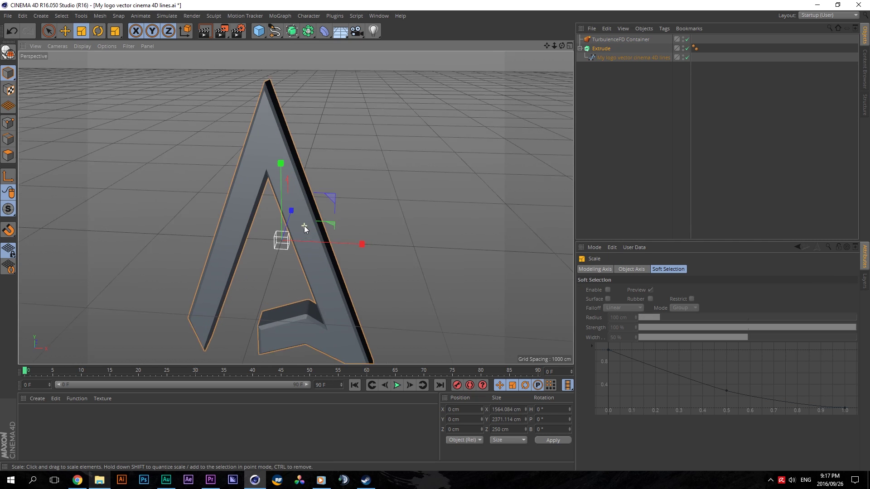
scroll(360, 208, up, 3)
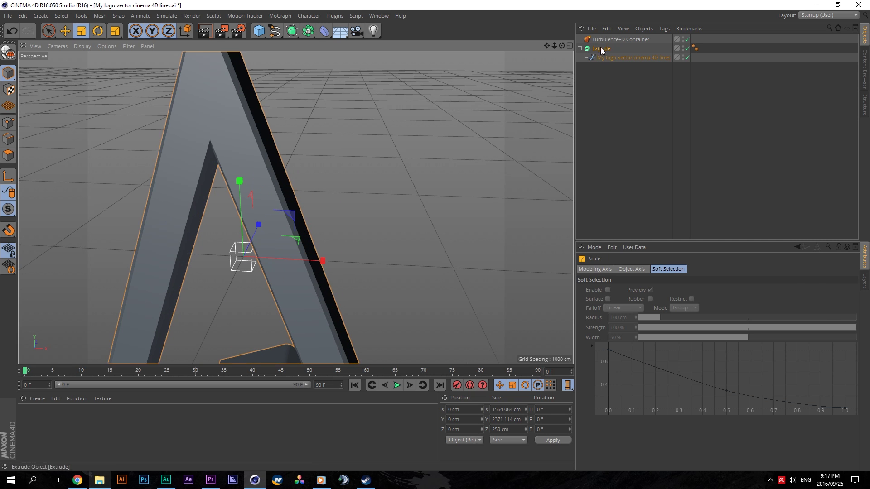
click(16, 64)
click(65, 31)
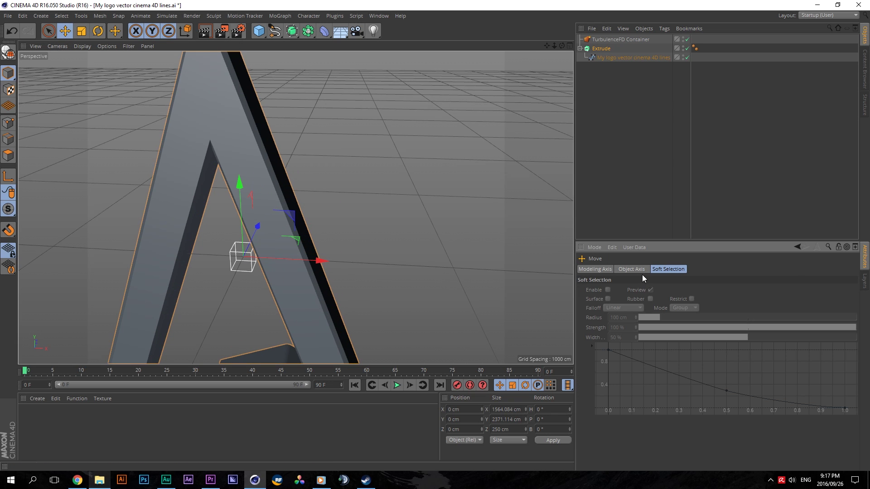
click(641, 271)
click(594, 269)
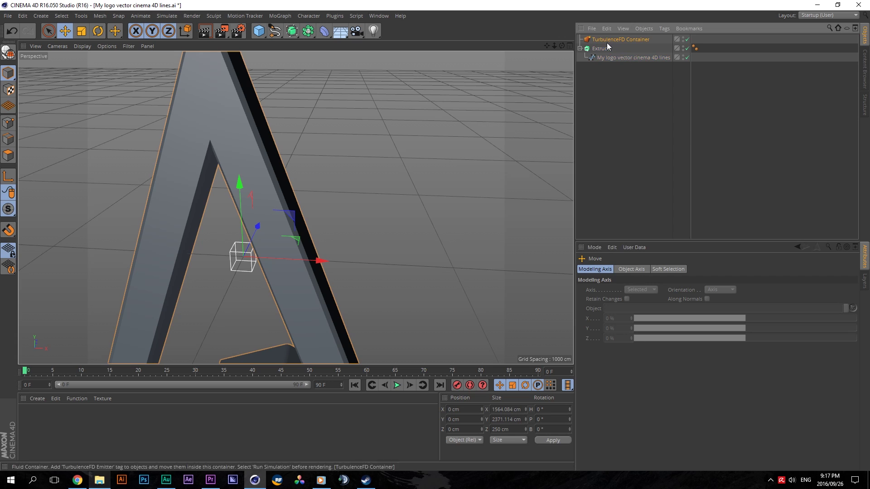
Step: Set the Extrude's X, Y and Z scale to 0.1
click(605, 47)
click(606, 269)
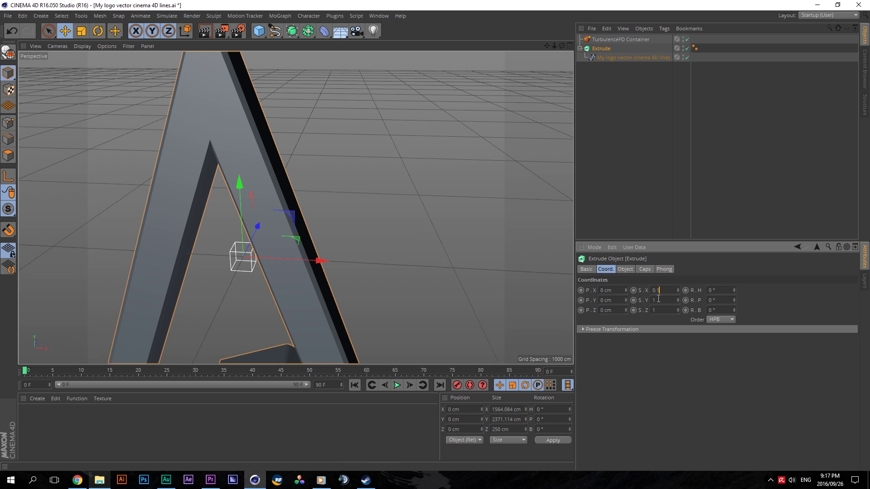
text(0.1)
key(Tab)
text(0.1)
key(Return)
scroll(225, 254, up, 6)
scroll(245, 262, up, 3)
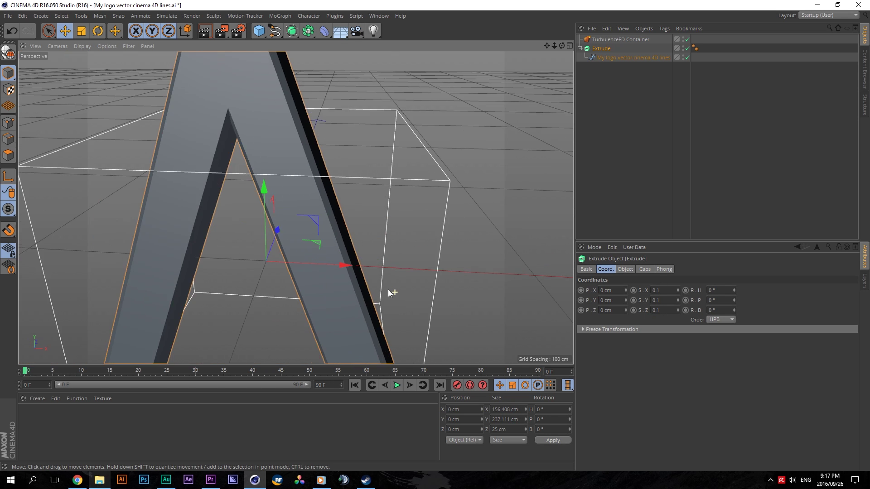
Step: Set the Extrude's X, Y and Z scale to 0.3
click(657, 290)
text(0.3)
key(Tab)
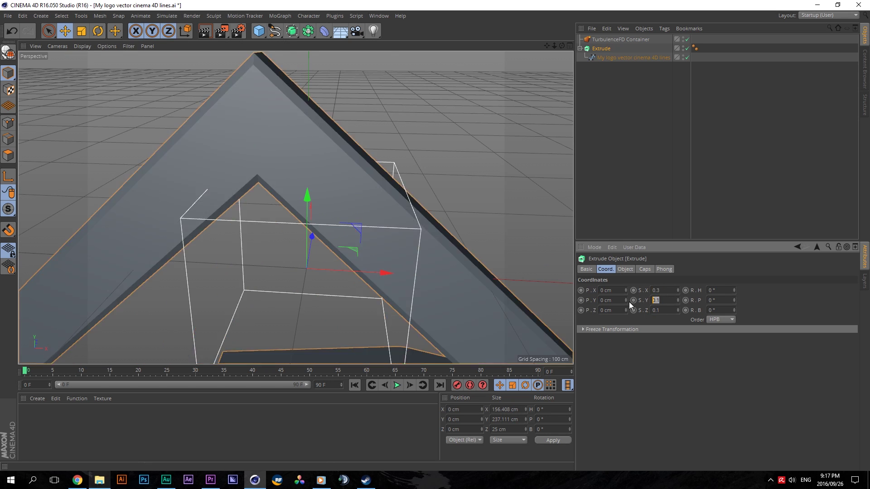
text(0.3)
key(Tab)
text(0.3)
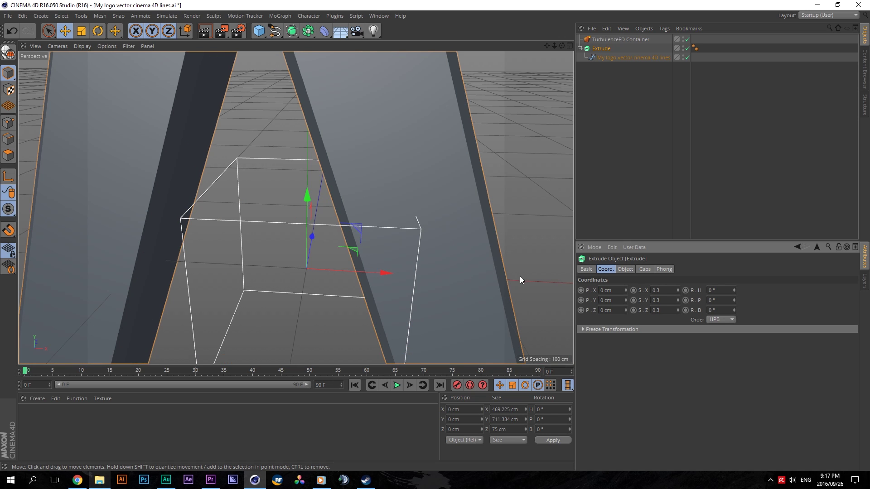
key(Return)
Step: Set the Extrude's X, Y and Z scale to 0.03
click(661, 290)
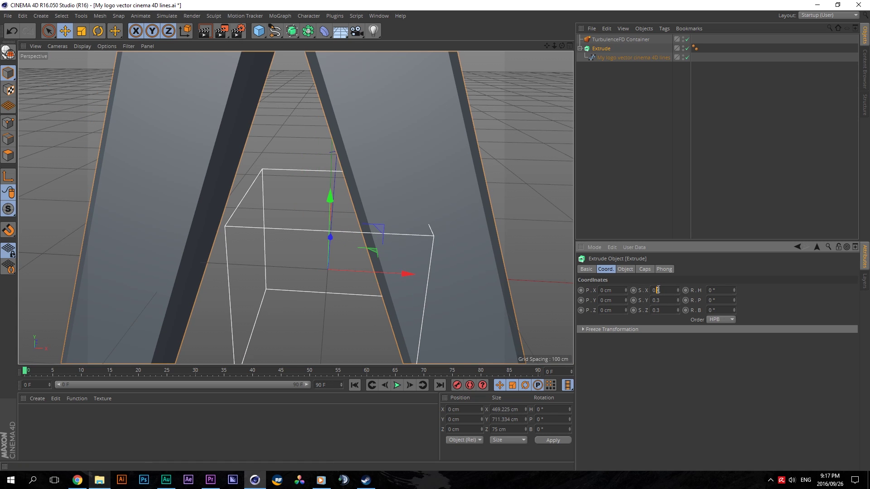
key(Tab)
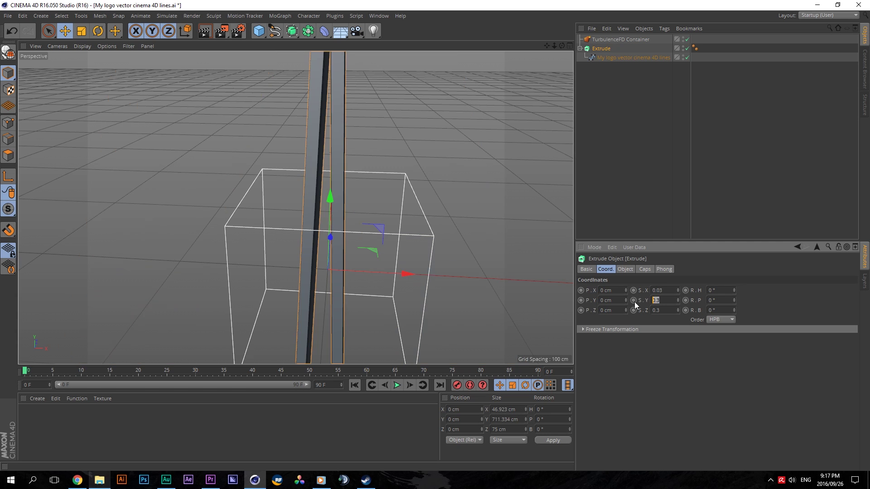
text(0.03)
key(Tab)
text(0.03)
key(Return)
scroll(383, 286, up, 2)
scroll(383, 286, down, 2)
drag(562, 46, 540, 1)
Step: Set the Extrude's X, Y and Z scale to 0.04 and inspect how the logo sits inside the TurbulenceFD container
drag(659, 290, 679, 290)
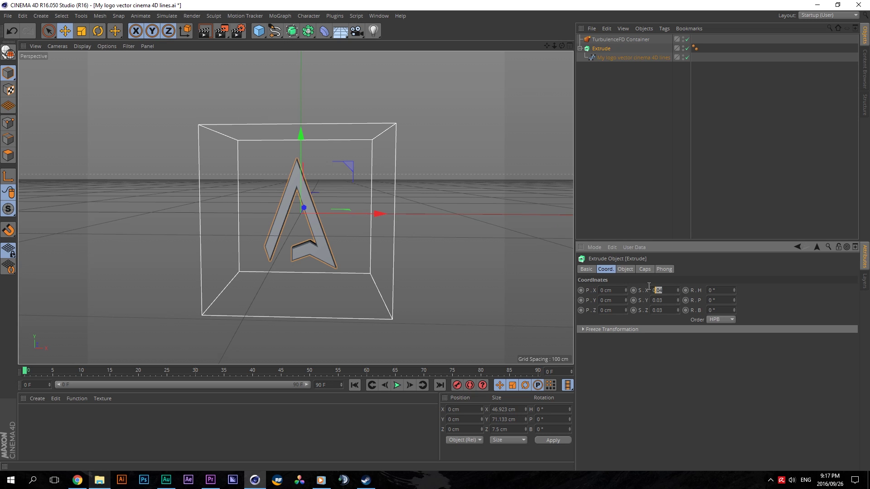
key(Tab)
text(0.04)
key(Tab)
text(0.04)
key(Return)
drag(561, 45, 471, 81)
drag(295, 207, 281, 170)
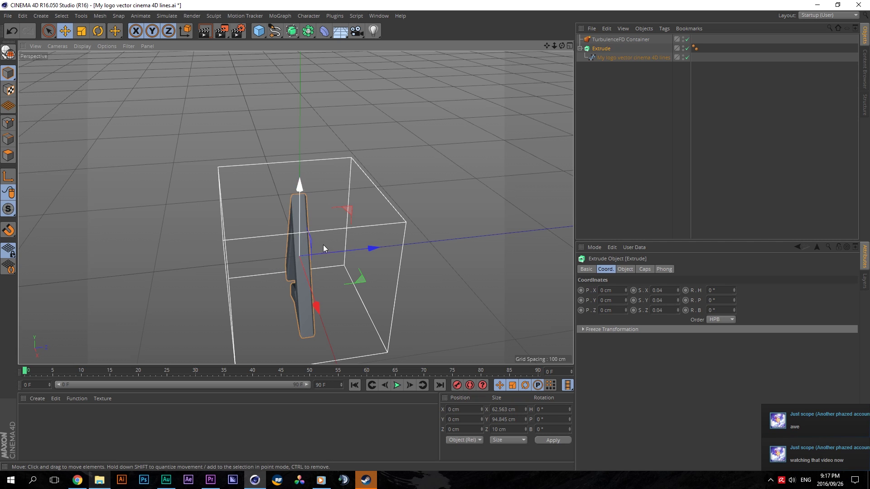
drag(562, 46, 552, 11)
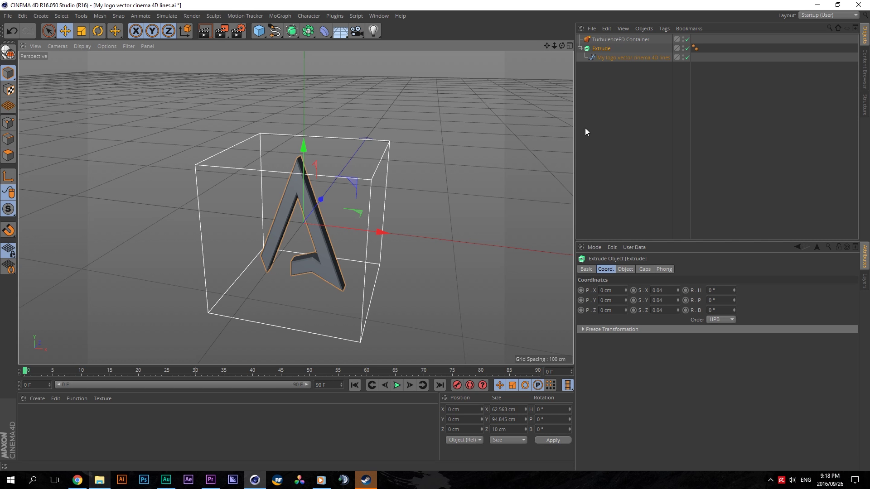
drag(554, 46, 538, 53)
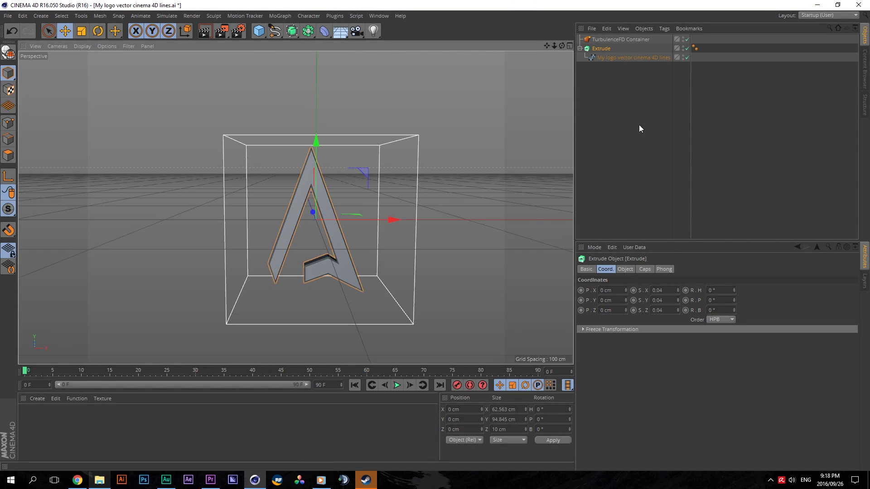
Step: Collapse the Extrude's hierarchy to hide its logo spline, and clear the object selection
click(607, 56)
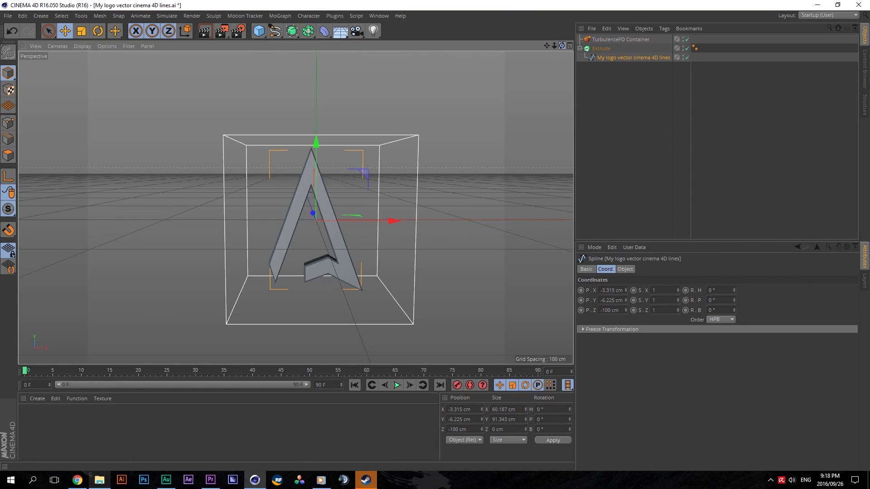
drag(561, 45, 543, 57)
click(592, 48)
click(580, 49)
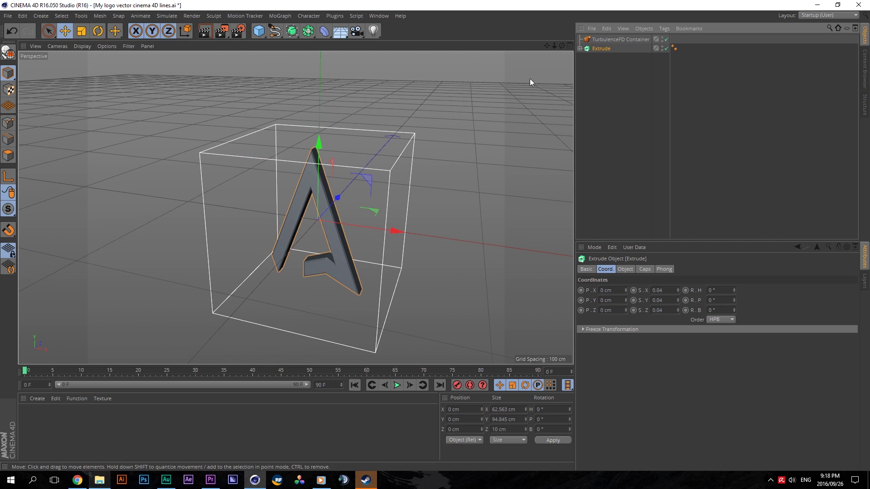
click(627, 215)
Step: Lower the FPS in the project settings so that the timeline ends at 75 F
click(594, 247)
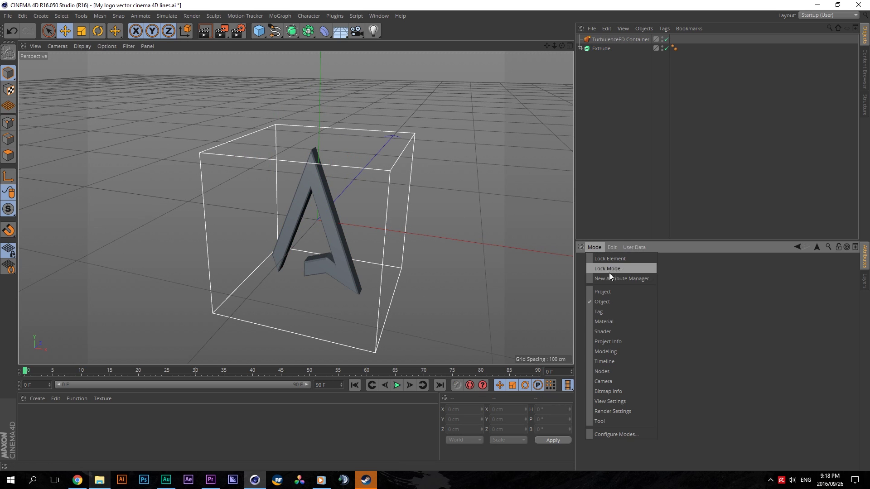
click(605, 291)
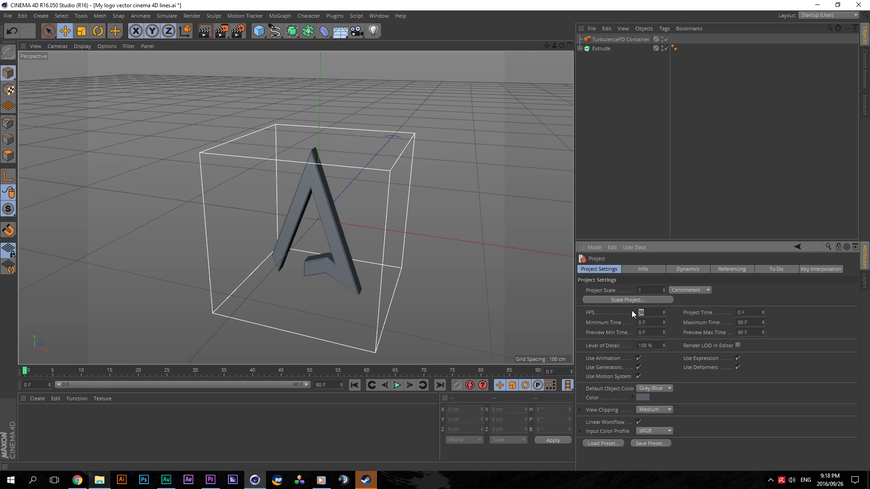
text(75)
click(654, 323)
Step: Set the project's default key interpolation to Linear
click(799, 269)
click(728, 292)
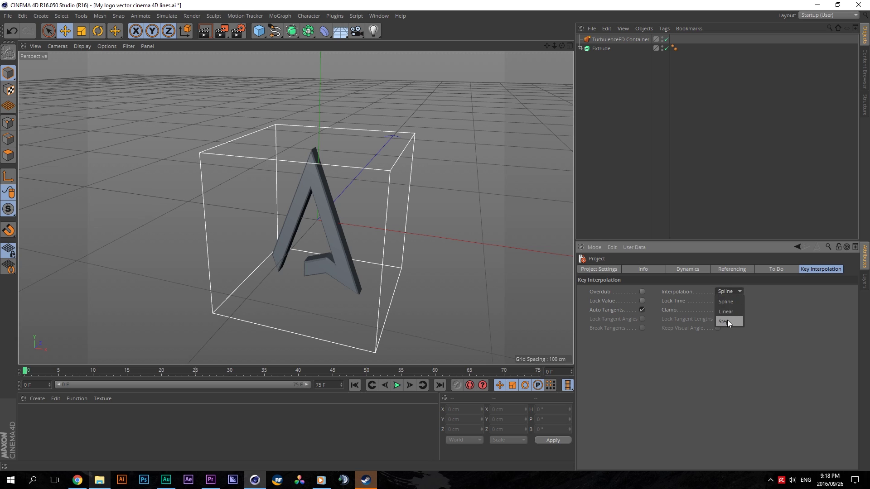
click(596, 247)
click(814, 270)
Step: Set the tinted border opacity of the perspective viewport to 40% in the view settings
click(594, 247)
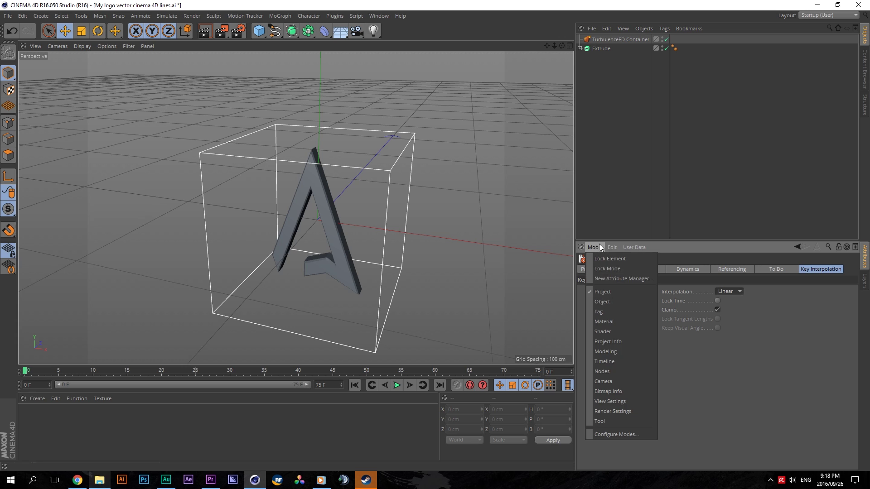
click(611, 402)
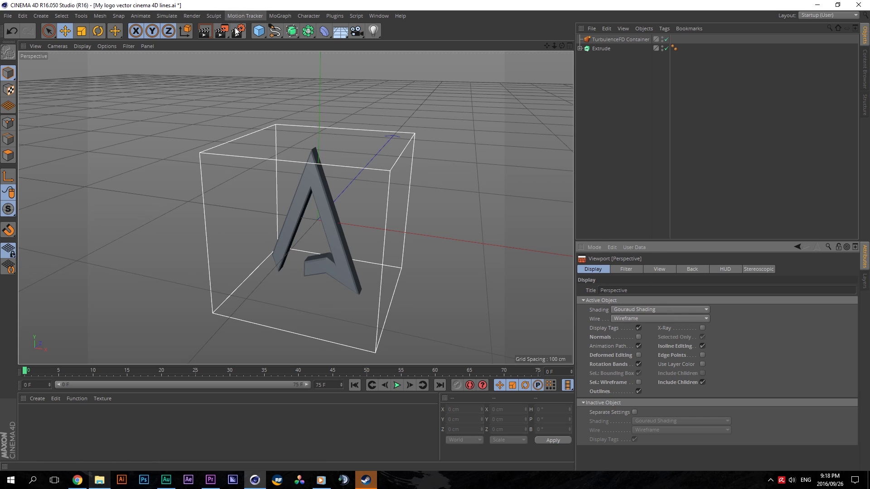
click(659, 269)
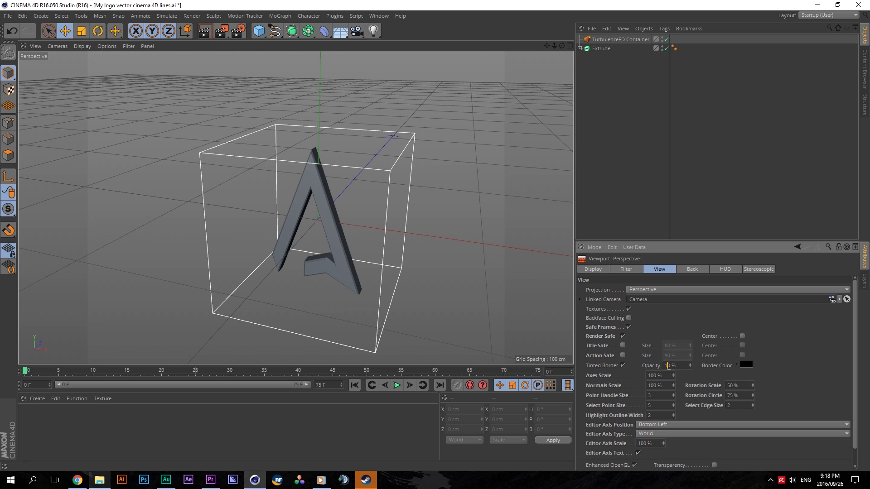
key(Return)
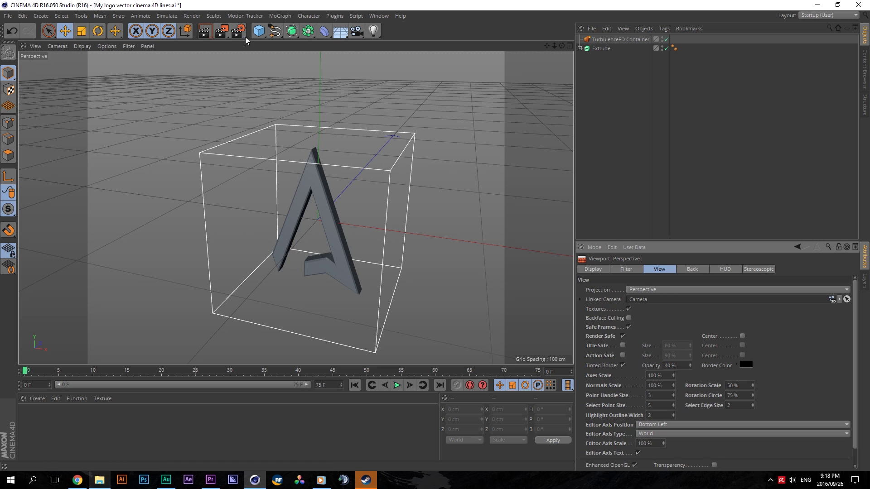
Step: Set the render output size to 1920 x 700 pixels, lock the ratio, and close the render settings
click(243, 36)
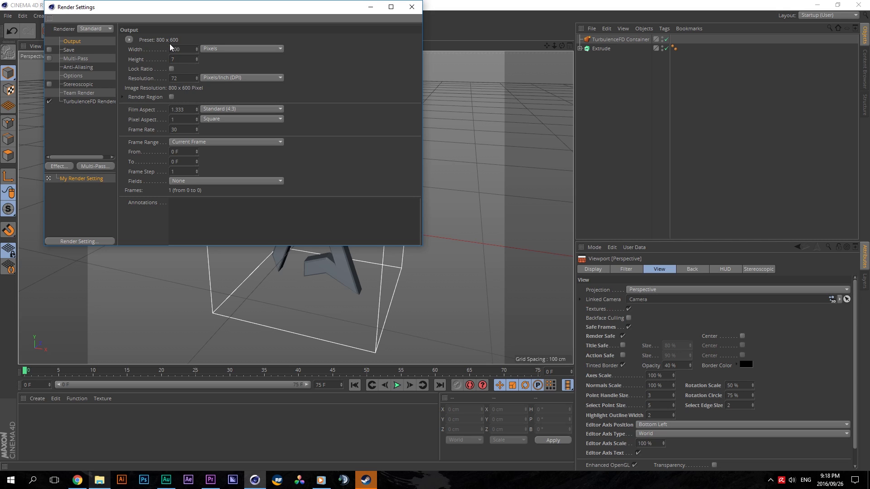
text(700)
drag(194, 50, 158, 51)
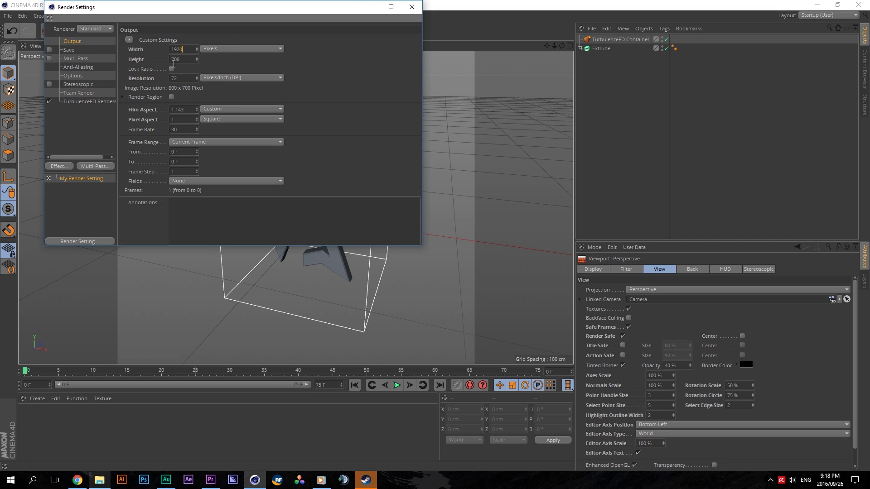
click(172, 68)
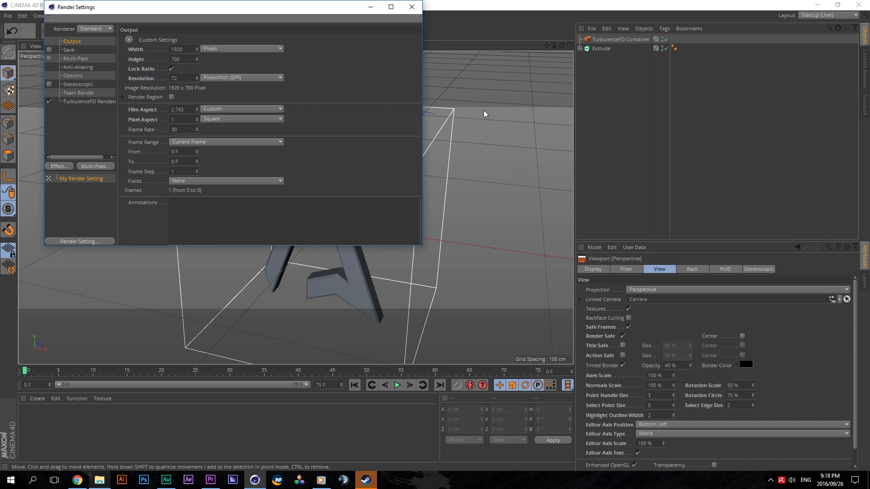
click(410, 7)
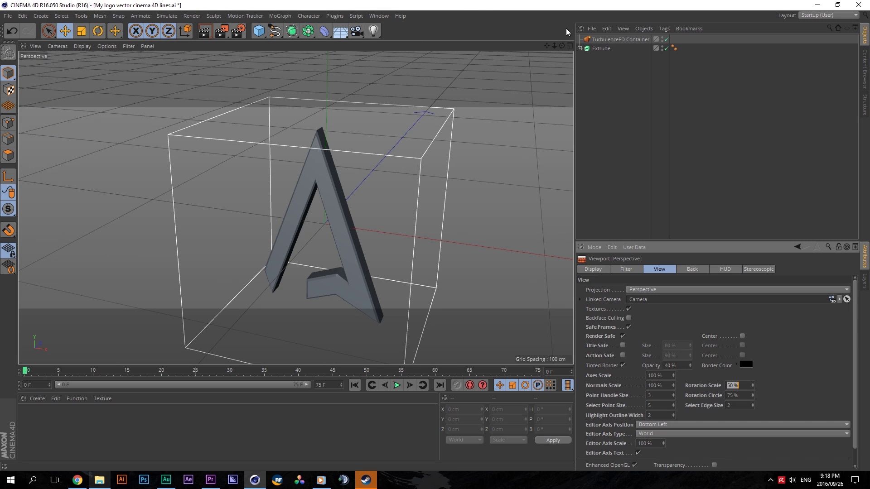
Step: Add a camera viewing the logo and its container corner-on from a low angle, and look through it
drag(562, 45, 530, 45)
alt+drag(296, 208, 297, 206)
drag(554, 45, 530, 45)
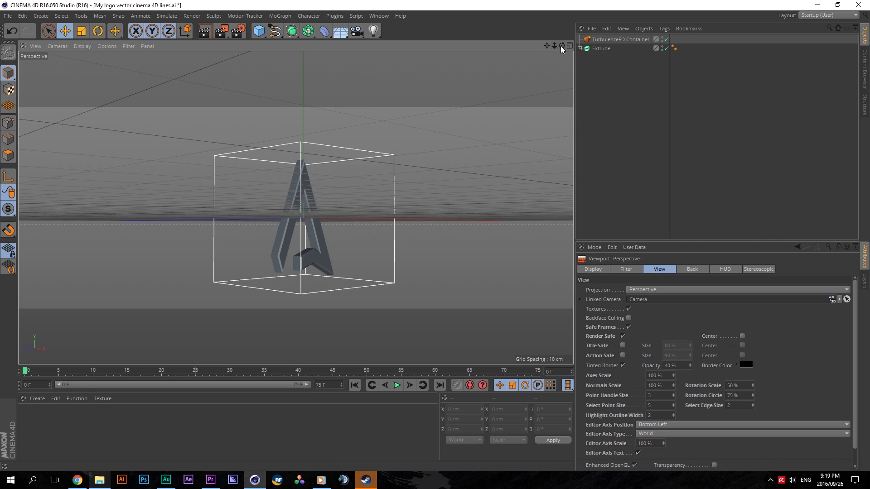
mouse_move(562, 46)
mouse_down()
mouse_move(537, 45)
mouse_move(557, 47)
mouse_up()
drag(547, 46, 548, 47)
drag(356, 31, 416, 42)
click(666, 39)
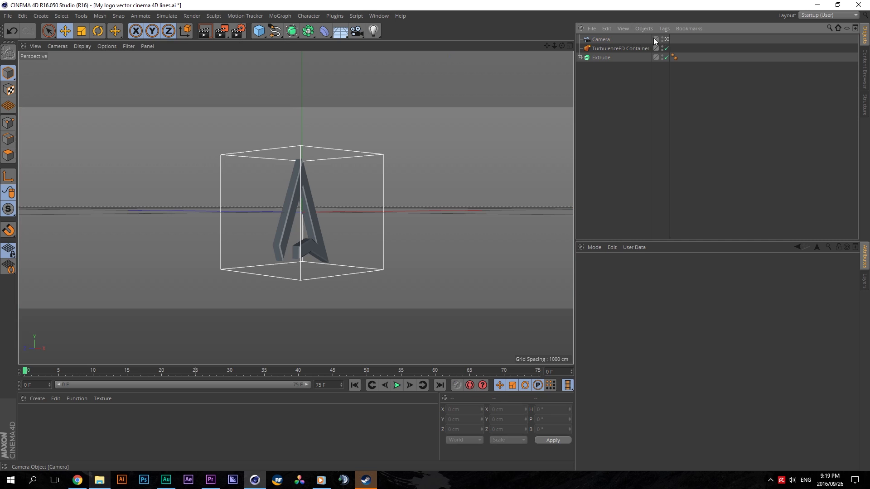
Step: Add a Target tag to the camera and set the Extrude as its target object
right_click(600, 41)
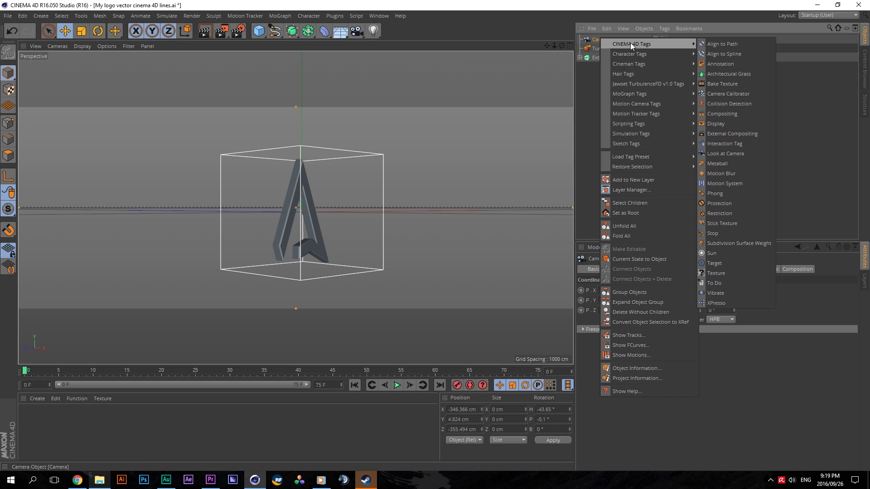
mouse_move(642, 85)
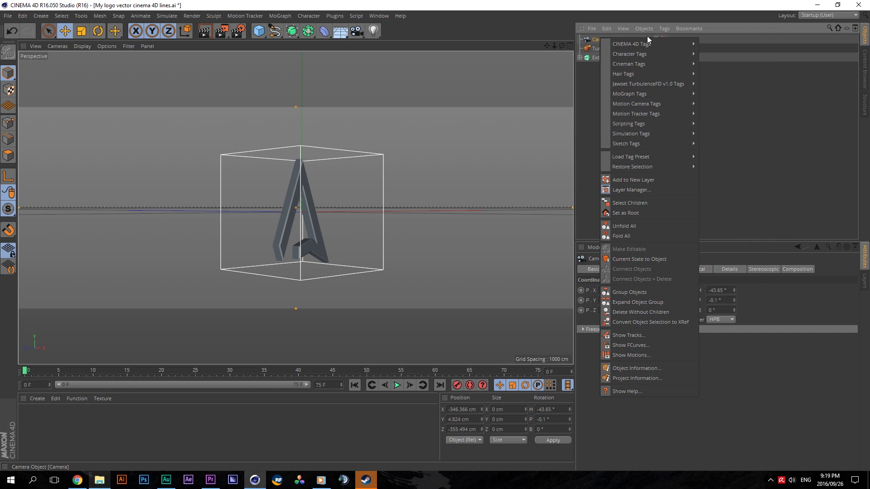
mouse_move(646, 42)
click(724, 264)
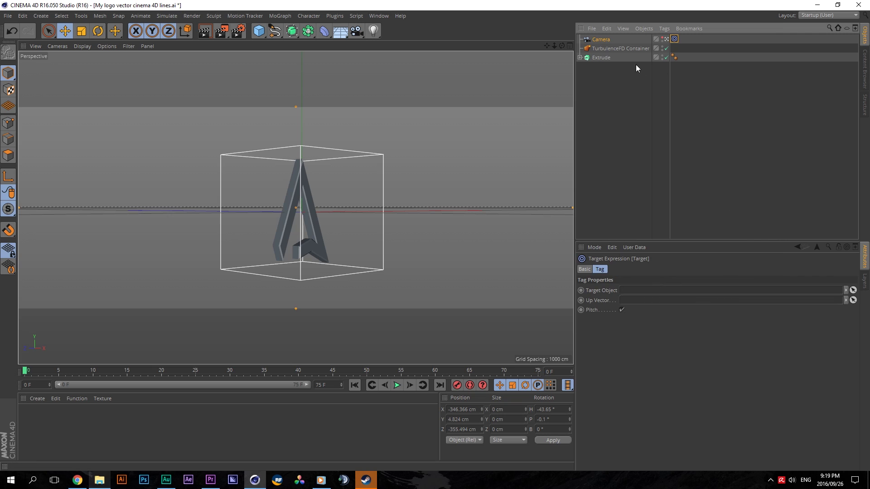
drag(611, 56, 628, 295)
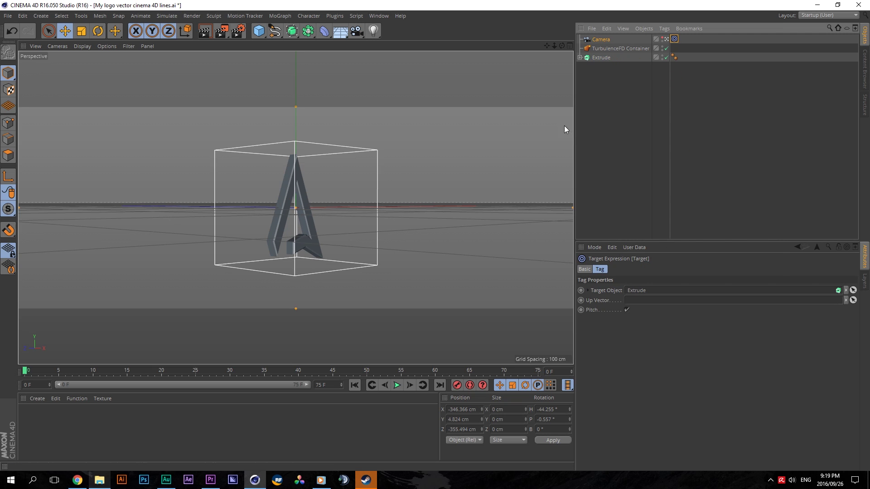
Step: Reposition the camera through its own view to about X -423, Y -16, Z -361 cm, and return to the default view
click(669, 41)
click(667, 39)
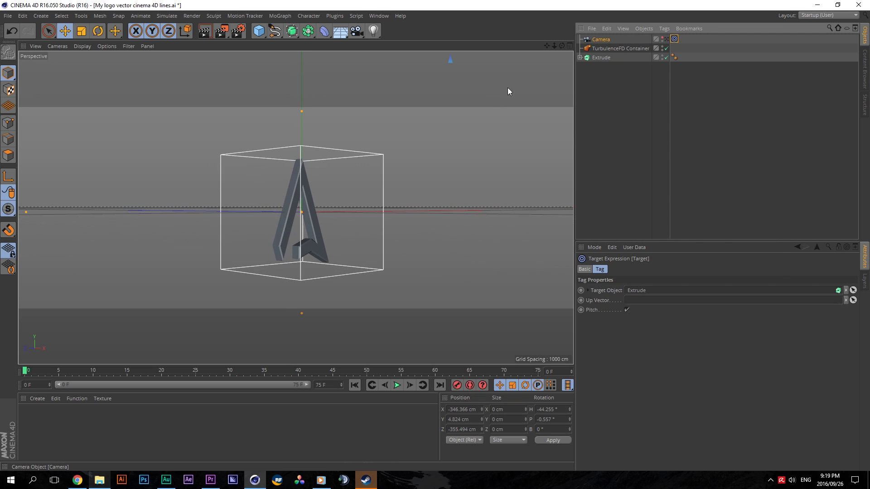
click(667, 40)
drag(561, 45, 641, 21)
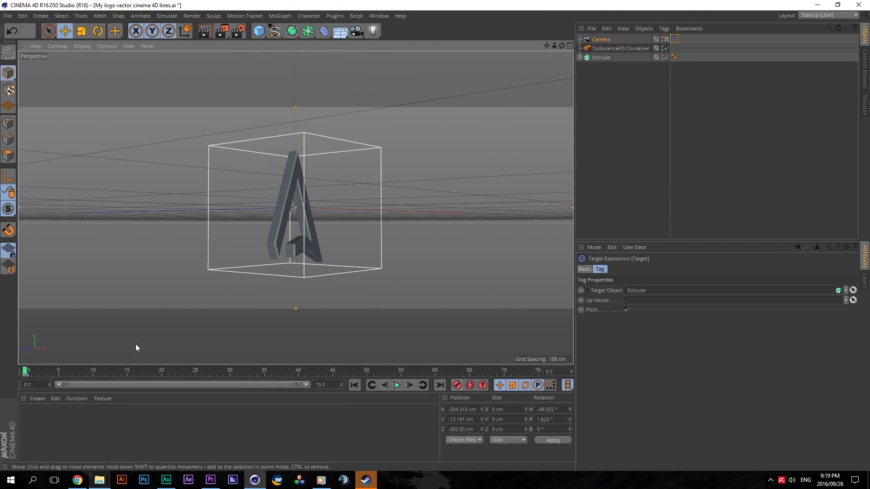
drag(554, 46, 535, 46)
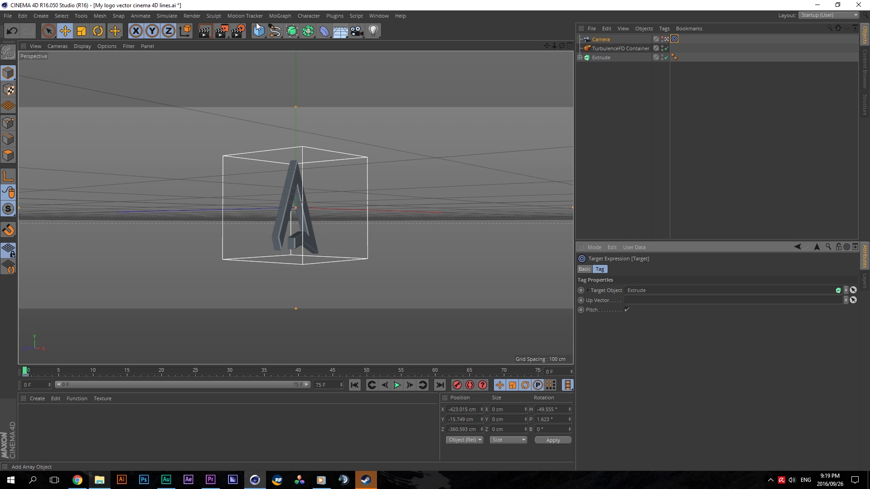
click(666, 39)
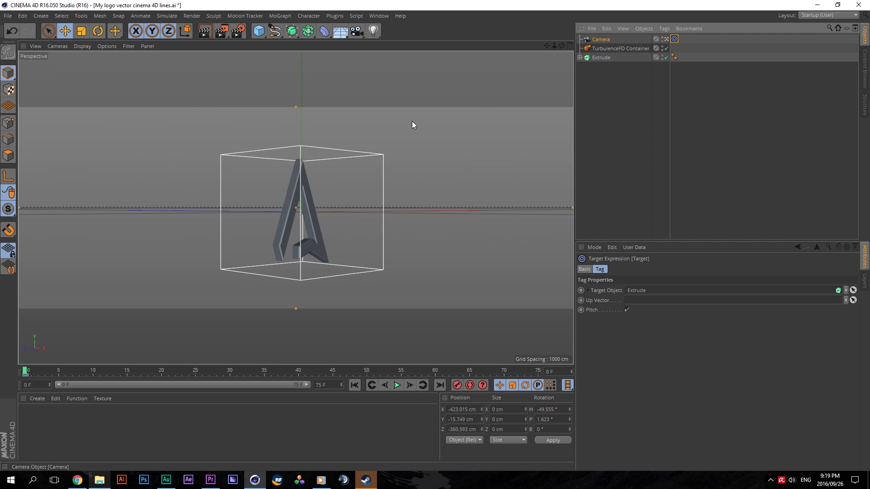
Step: Add a Floor object and move it under the logo container at about Y -62 cm
drag(562, 46, 530, 49)
click(256, 31)
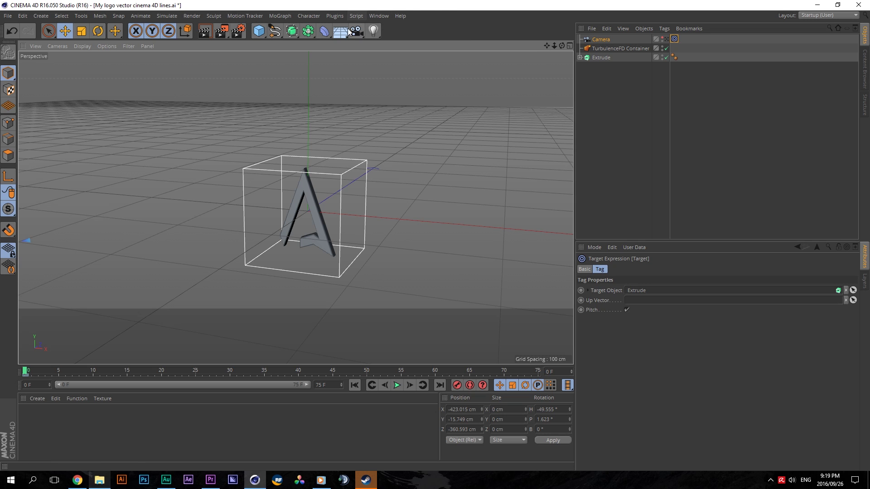
click(340, 31)
click(380, 44)
drag(316, 155, 332, 212)
drag(561, 45, 616, 25)
drag(303, 251, 308, 194)
drag(562, 46, 477, 113)
Step: Enlarge the render settings window and add the Ambient Occlusion effect to the render setting
click(237, 31)
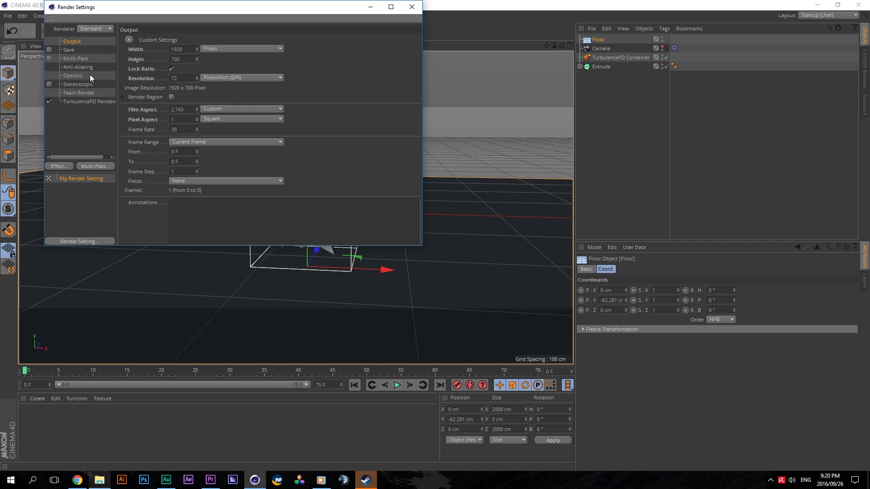
click(69, 50)
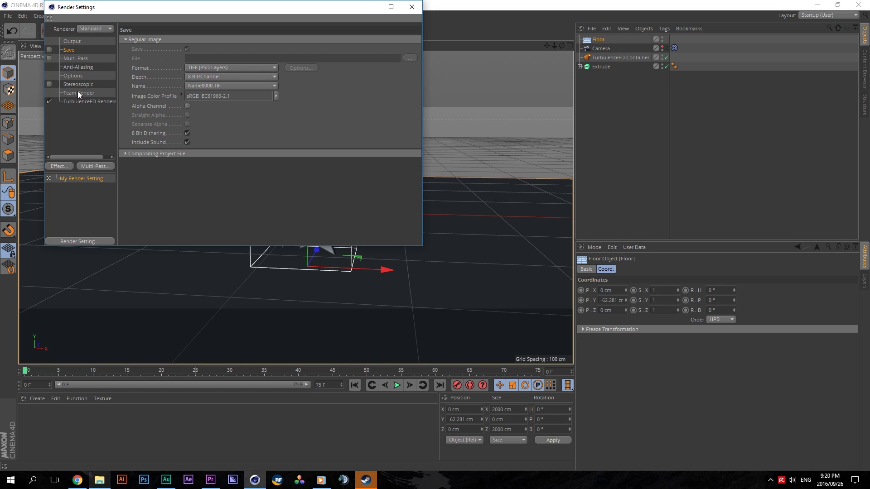
click(85, 59)
click(73, 42)
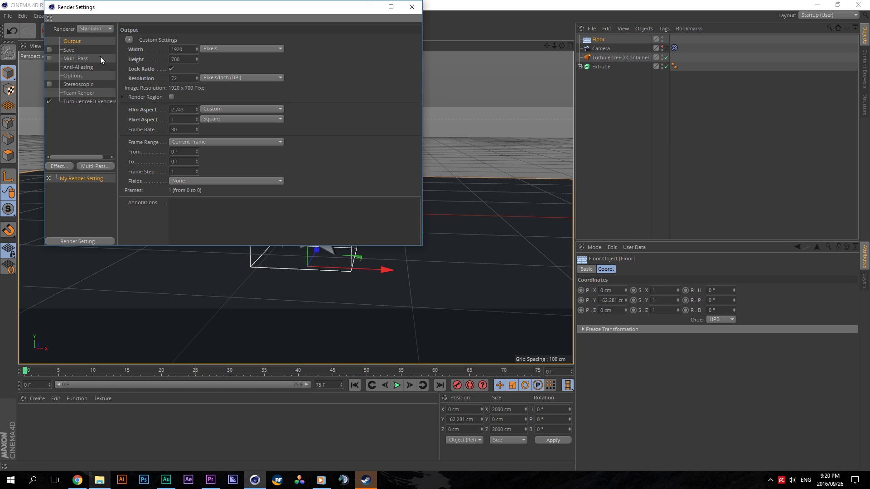
click(77, 153)
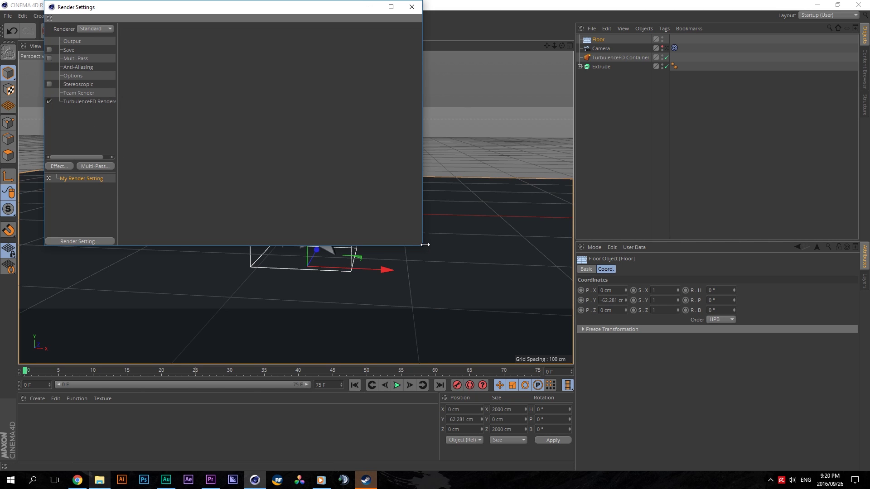
drag(424, 246, 570, 299)
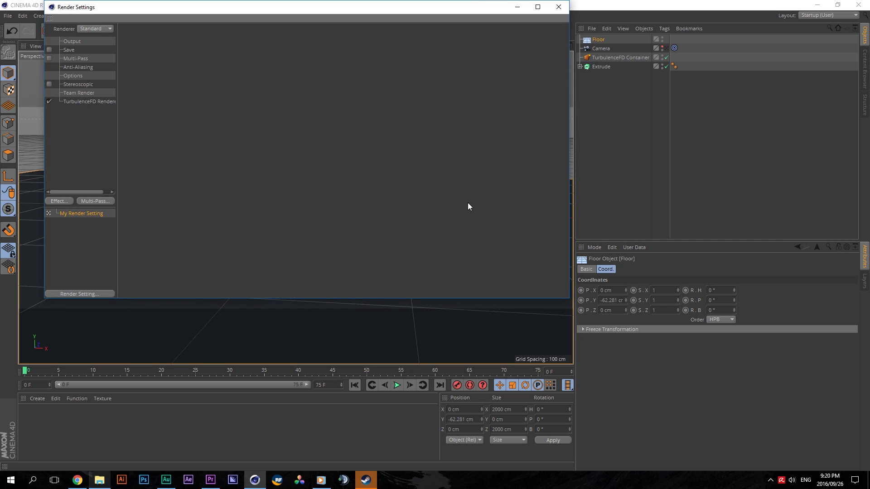
click(63, 200)
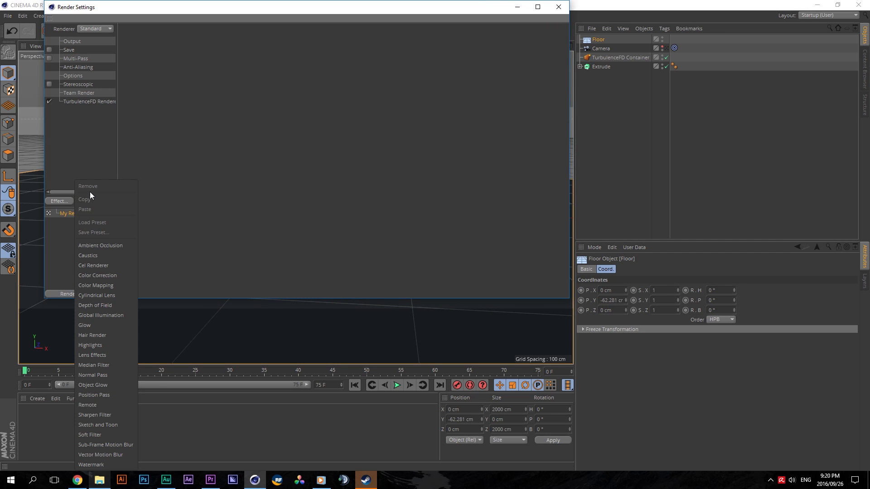
click(109, 245)
Step: Switch the renderer to Physical and set its sampling quality to Automatic
click(95, 41)
click(95, 29)
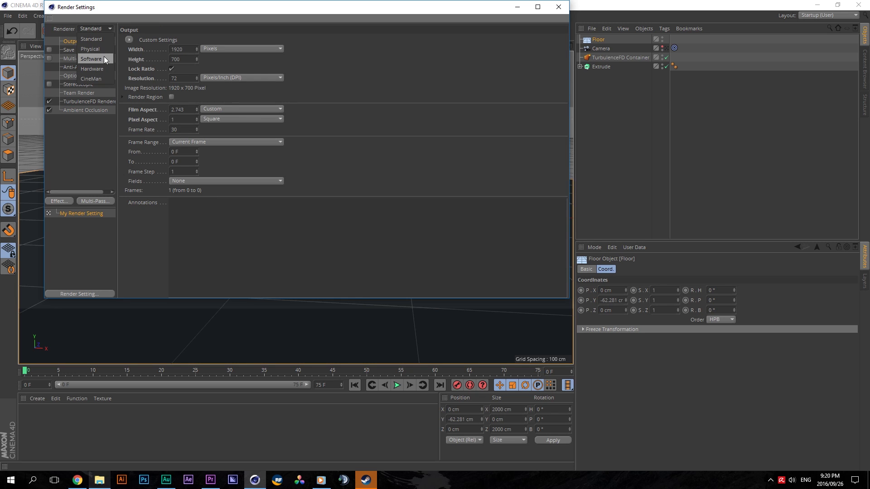
click(104, 56)
click(72, 102)
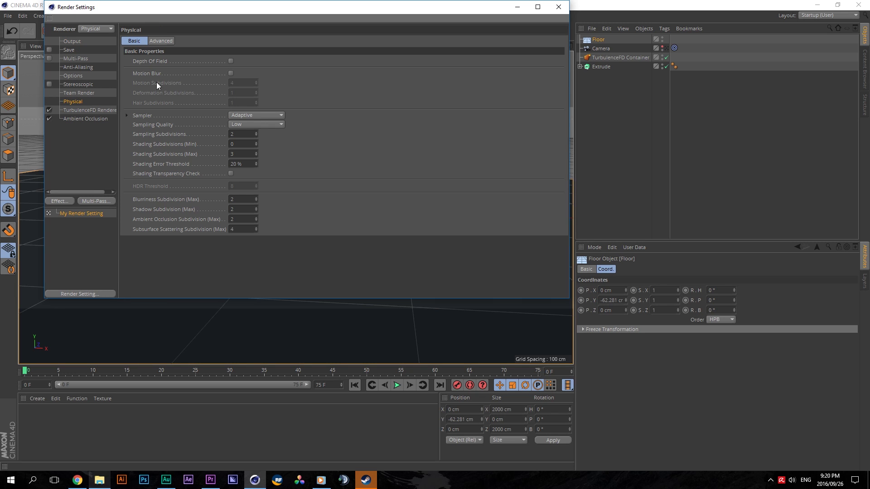
click(258, 123)
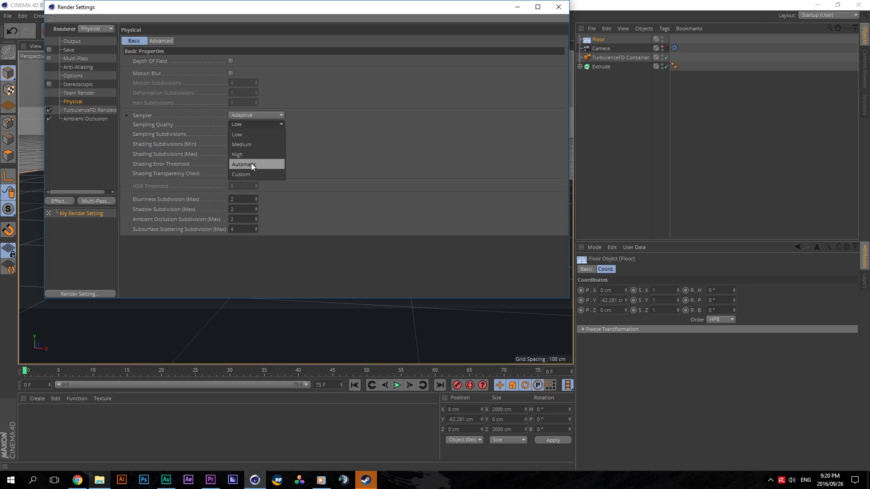
click(251, 164)
Step: Try shading error thresholds of 100%, 20% and 10% for the Physical renderer
click(244, 164)
double_click(244, 163)
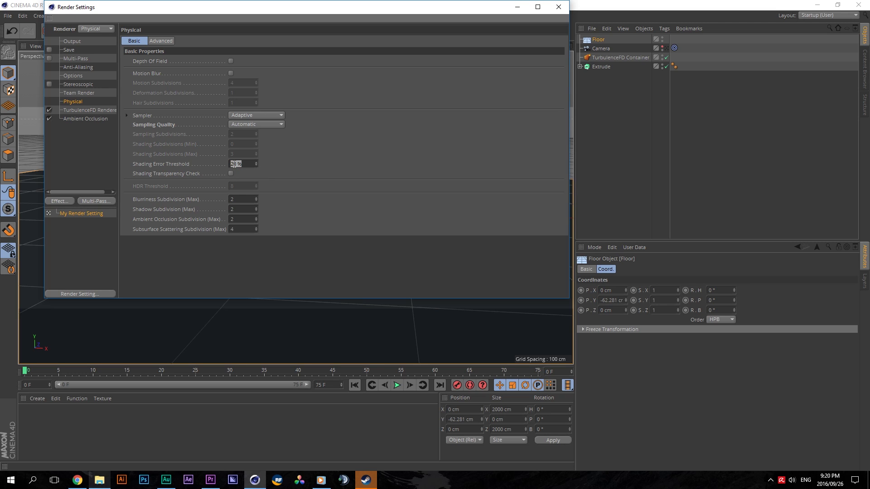
text(100)
key(Tab)
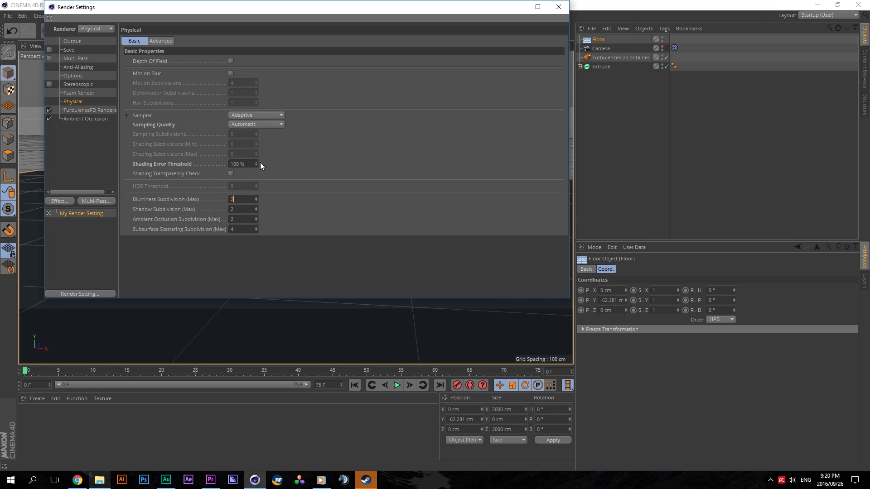
drag(249, 165, 215, 168)
text(20)
double_click(240, 164)
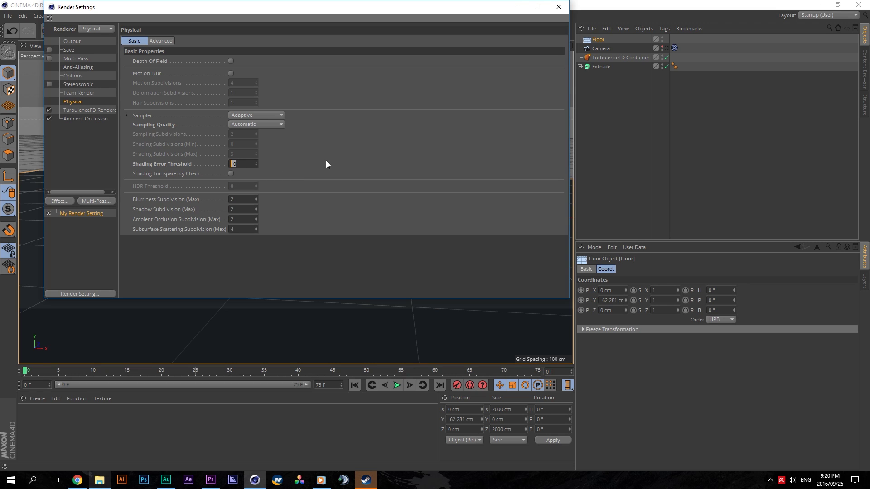
key(Tab)
Step: Try maximum blurriness subdivisions of 16 and 8 for the Physical renderer
drag(273, 7, 479, 25)
click(443, 181)
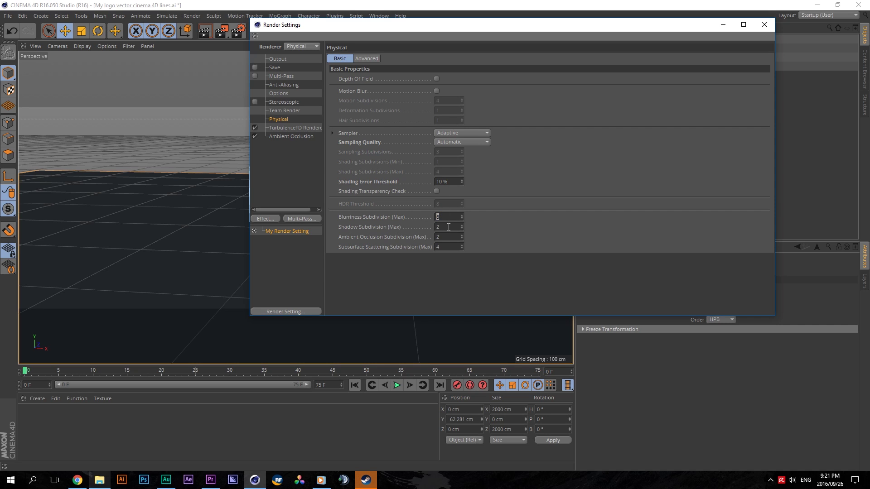
key(Return)
key(Tab)
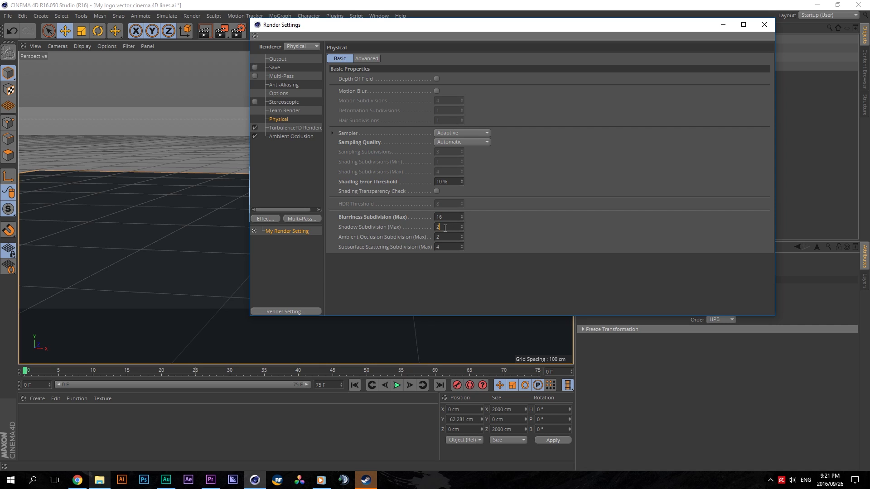
drag(443, 217, 434, 220)
text(8)
Step: Set the maximum blurriness subdivision back to 2 and close the render settings
double_click(438, 217)
text(2)
key(Tab)
click(763, 24)
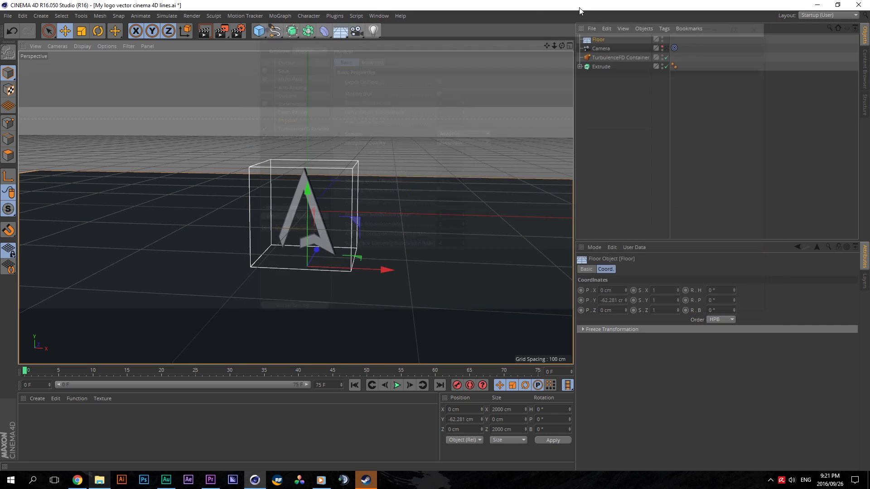
click(334, 16)
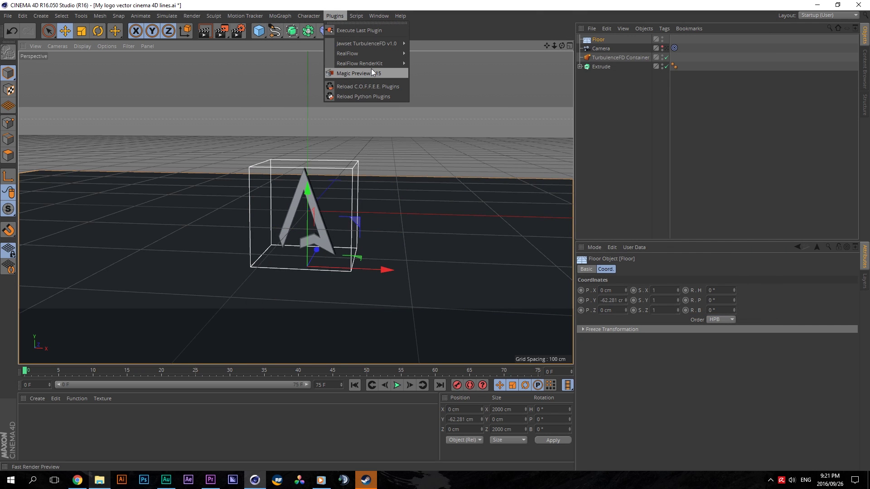
click(656, 39)
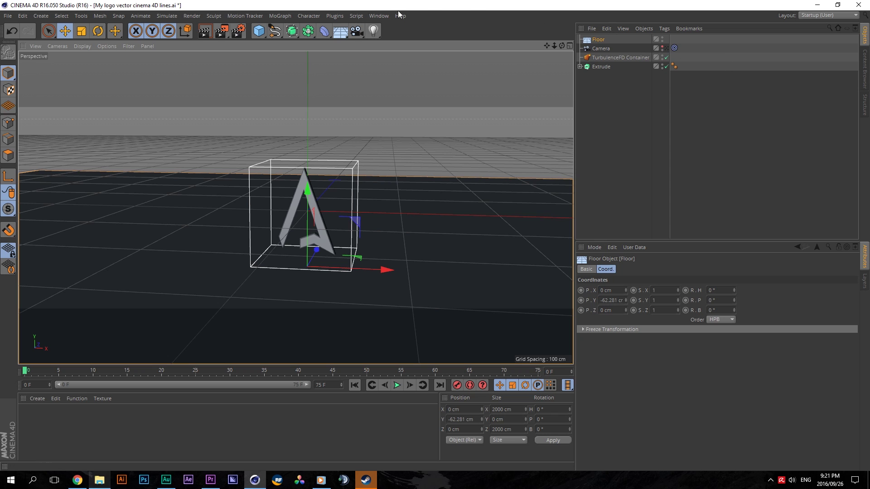
drag(561, 45, 528, 42)
click(377, 15)
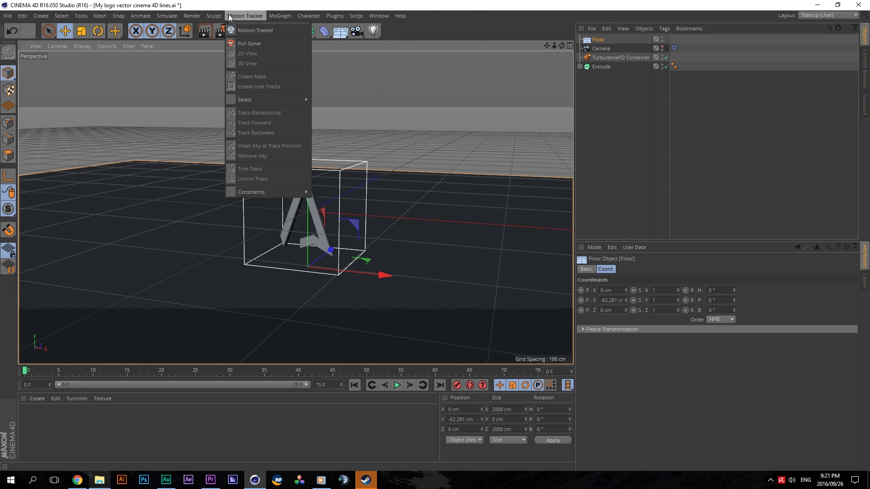
click(331, 3)
Step: Set the render save format to PNG with 16 Bit/Channel depth and turn off sound inclusion
click(231, 32)
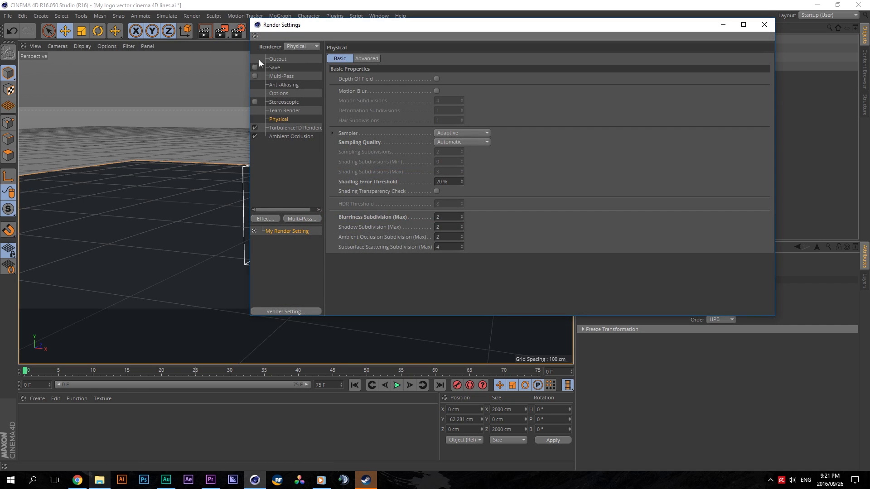
click(274, 58)
click(274, 67)
click(439, 86)
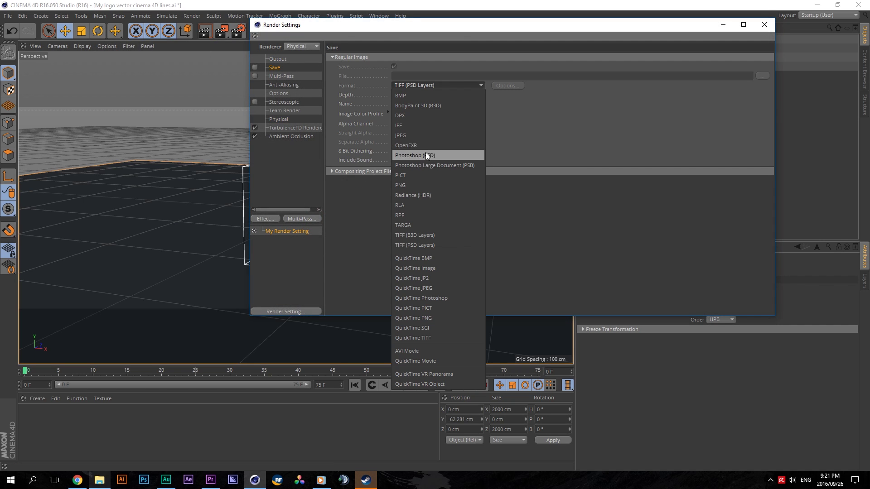
click(412, 185)
click(394, 159)
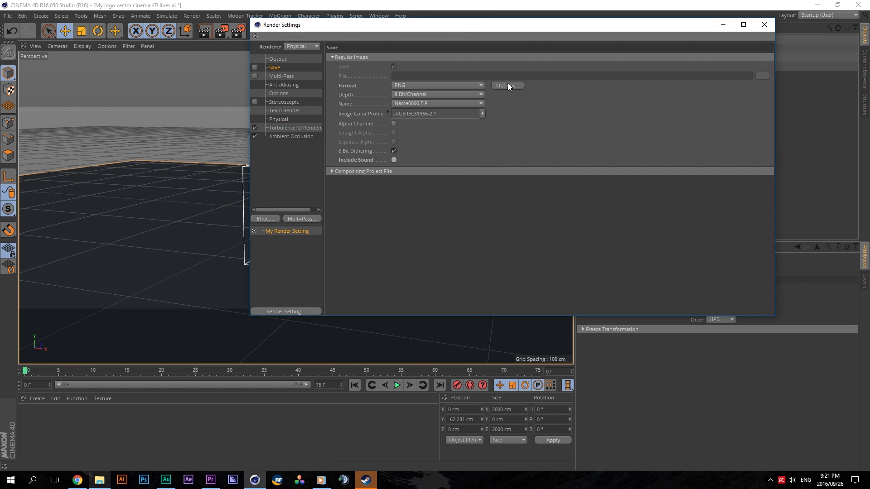
click(466, 94)
click(428, 117)
drag(463, 28, 304, 39)
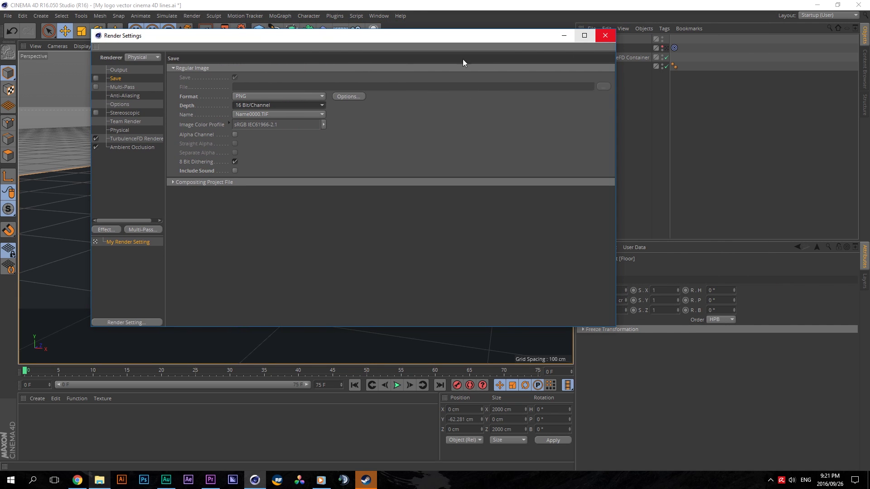
Step: Set the render output frame rate to 25 and close the render settings
click(127, 70)
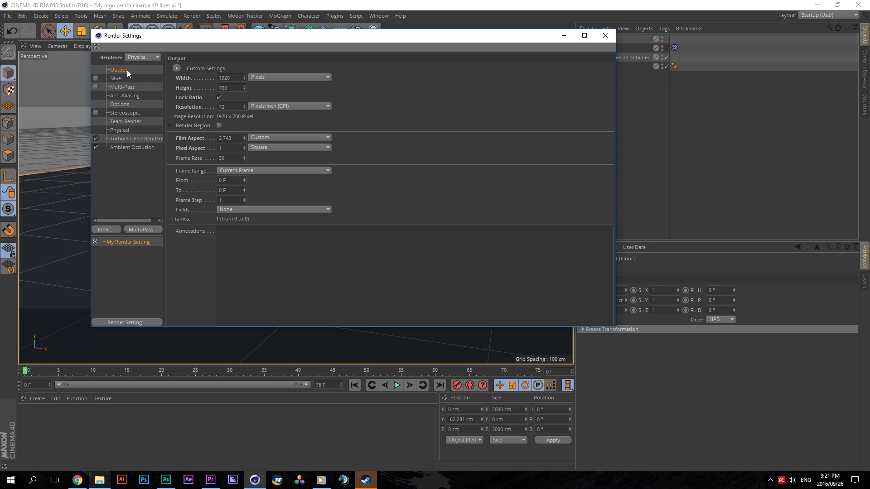
double_click(226, 157)
text(25)
key(Return)
click(123, 148)
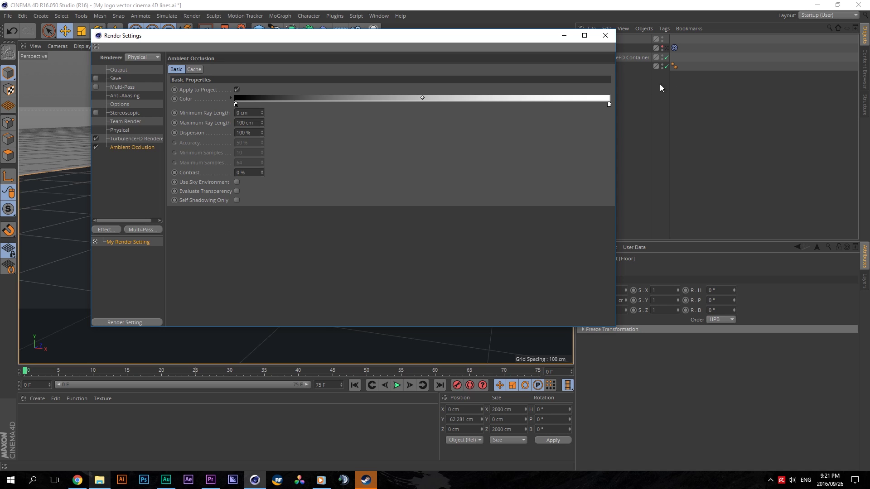
click(133, 131)
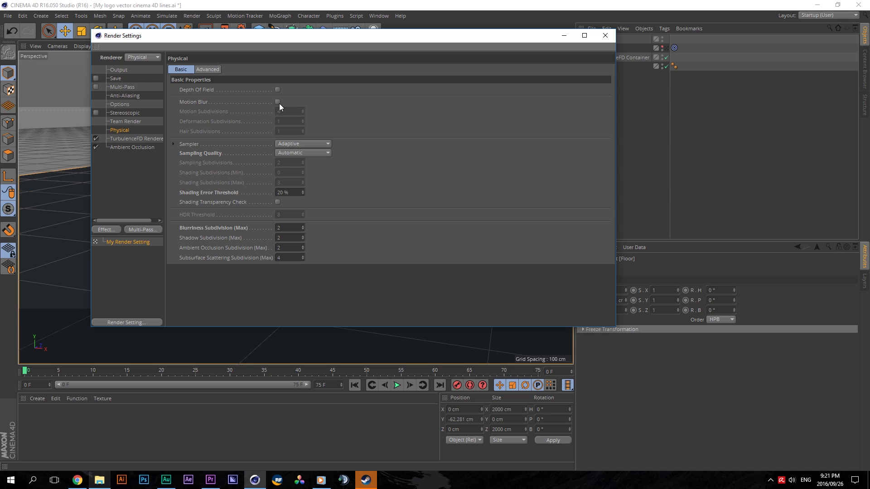
click(604, 35)
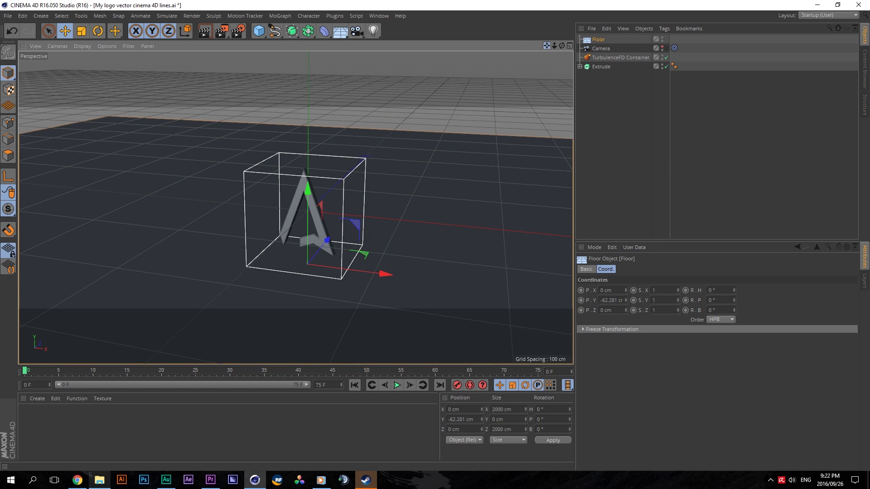
Step: Create a new material and apply it to the Extrude object
alt+middle_drag(266, 146, 256, 135)
scroll(256, 135, up, 3)
scroll(286, 155, down, 4)
drag(551, 46, 425, 129)
mouse_move(561, 46)
mouse_down()
mouse_move(602, 61)
mouse_move(572, 56)
mouse_up()
double_click(26, 419)
double_click(28, 417)
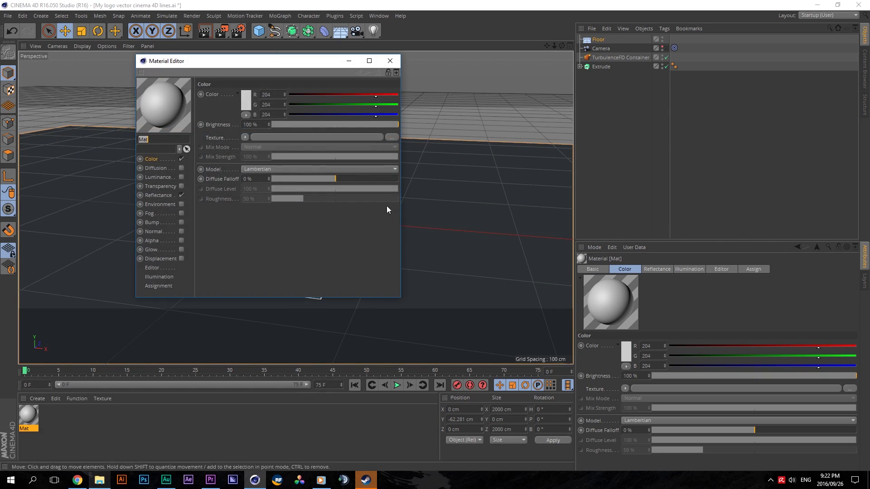
click(390, 62)
drag(619, 123, 607, 67)
click(36, 410)
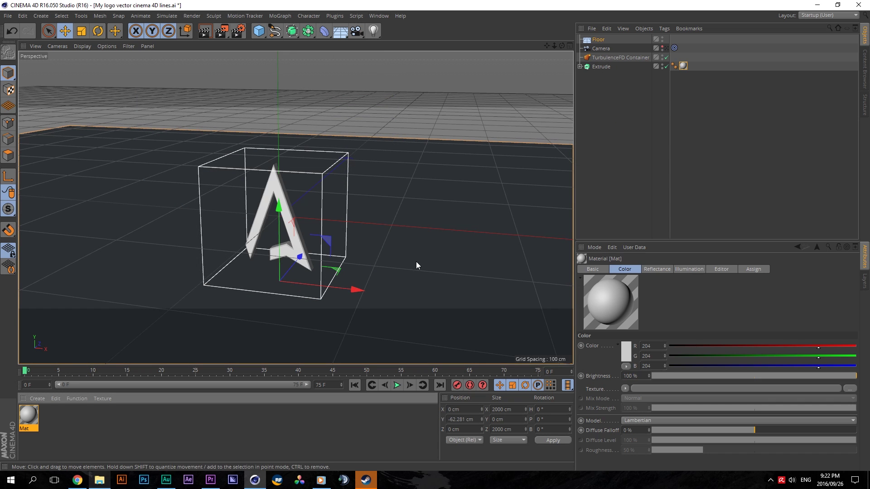
Step: Rename the material Logo and load concrete_floor_0051_01_preview.jpg from the Desktop Files folder as its color texture
double_click(38, 418)
text(Logo)
click(393, 137)
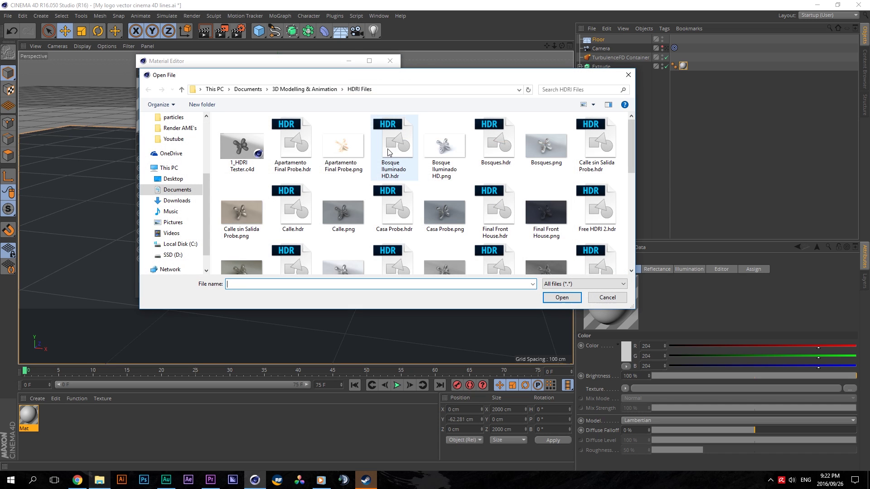
scroll(193, 116, up, 3)
click(179, 135)
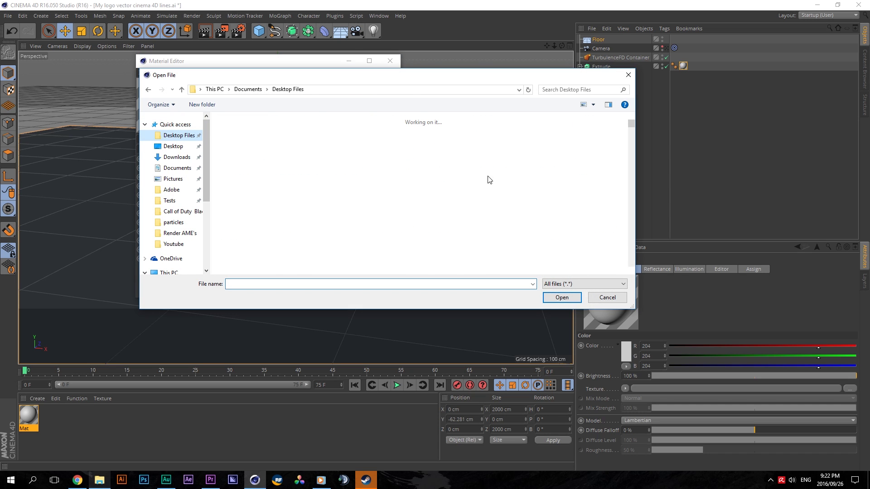
click(444, 140)
scroll(491, 172, down, 3)
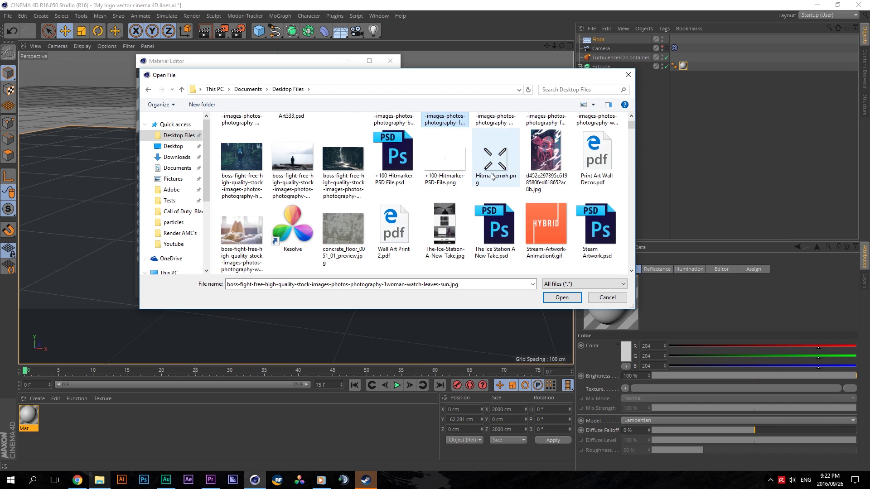
click(343, 168)
click(561, 297)
click(483, 274)
Step: Copy the Logo material's color texture into an enabled Bump channel and set the bump strength to 2%
drag(221, 66, 556, 99)
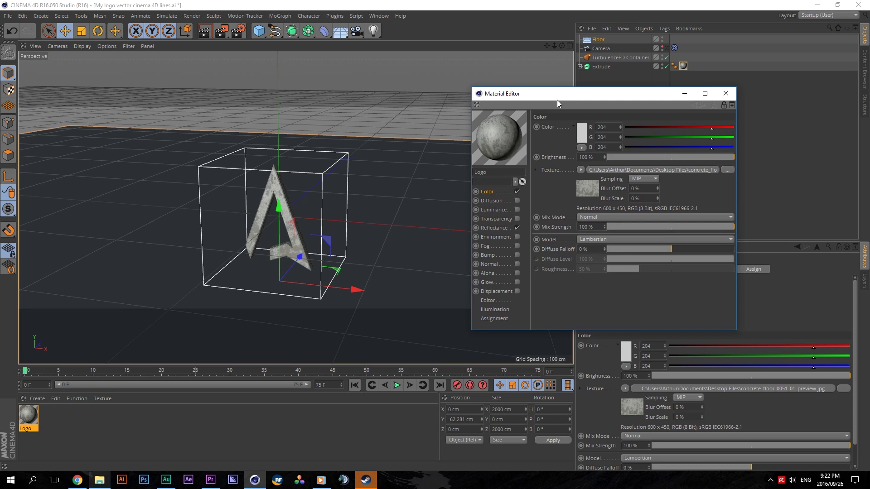
click(581, 170)
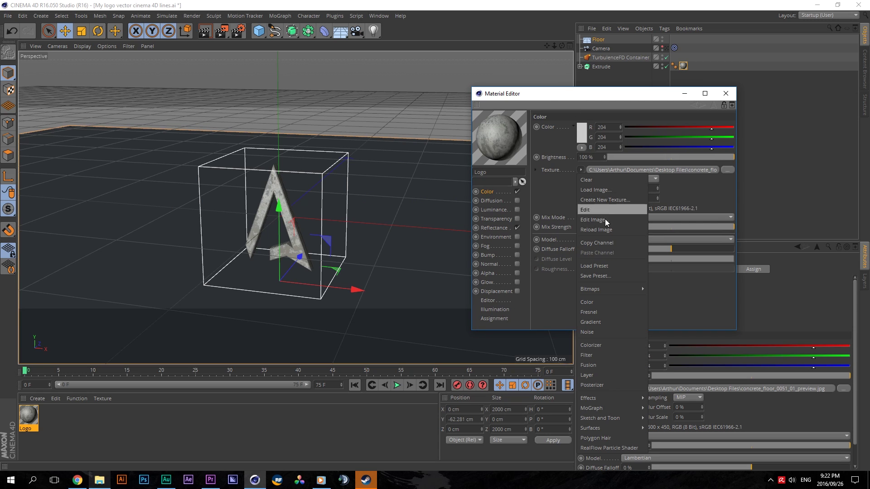
click(596, 243)
click(517, 255)
click(572, 149)
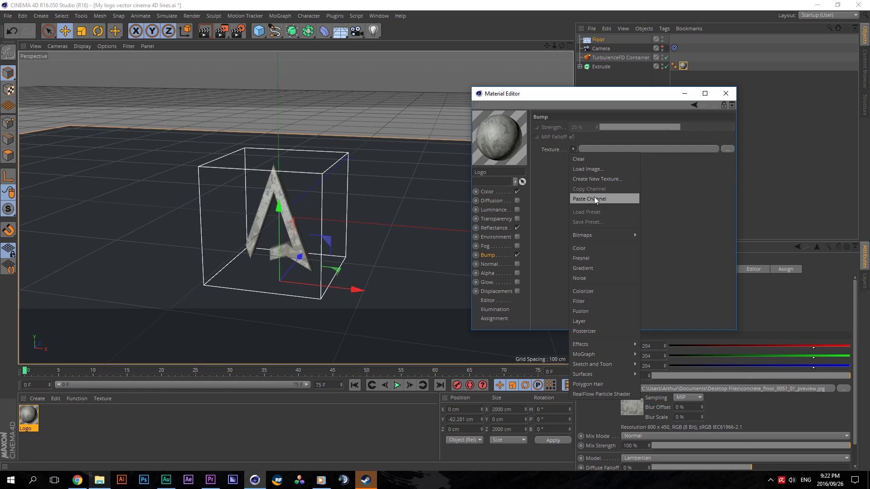
click(593, 199)
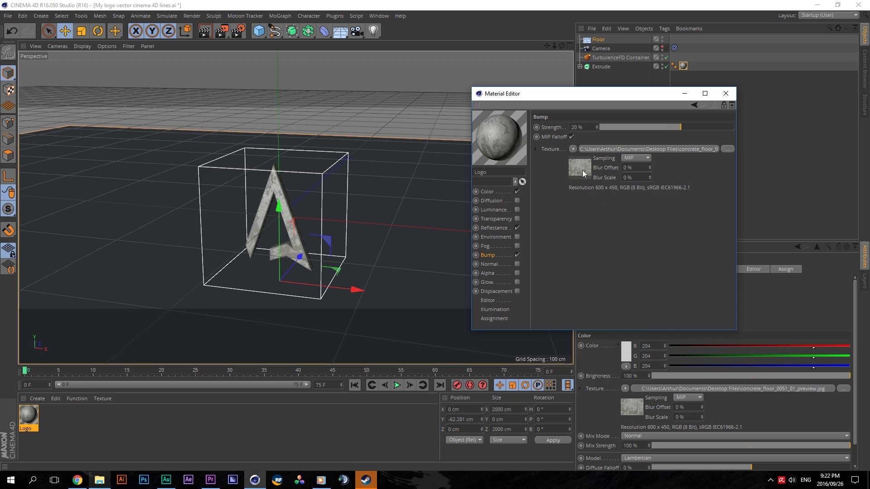
double_click(578, 127)
text(2)
key(Return)
Step: Add a Reflection (Legacy) layer to the Logo material's reflectance with a Fresnel texture as its layer color
click(494, 228)
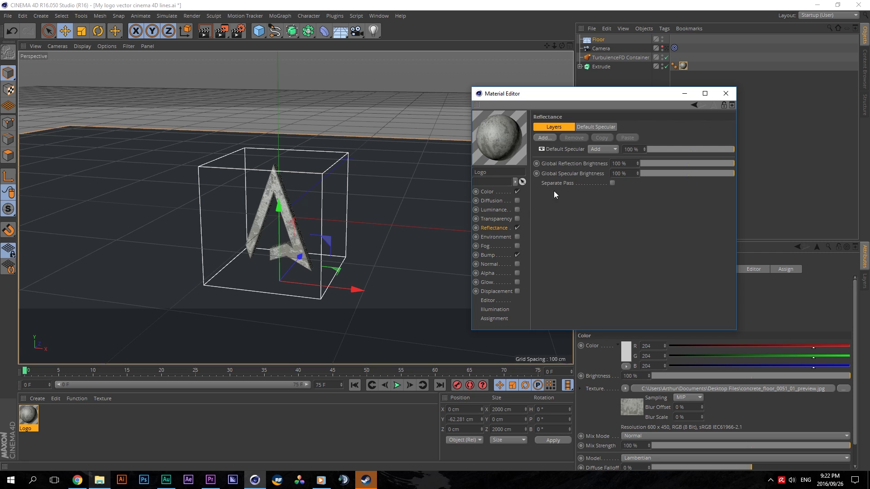
click(555, 138)
click(609, 232)
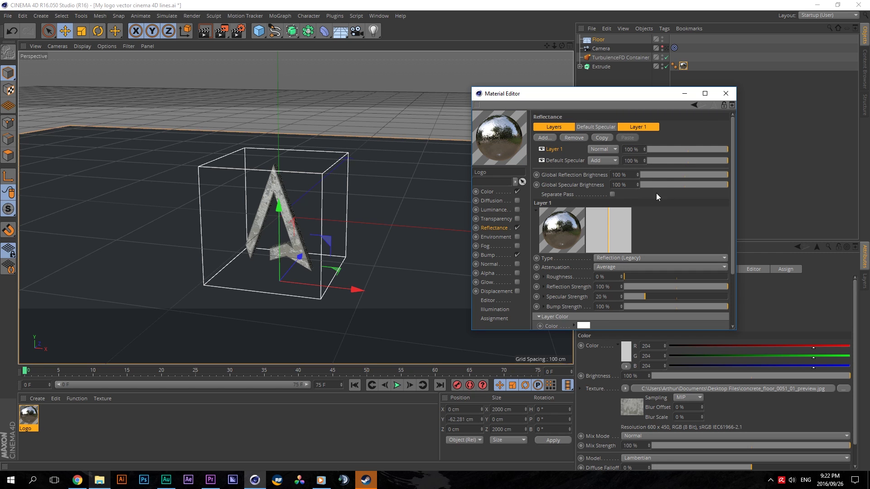
scroll(732, 179, down, 3)
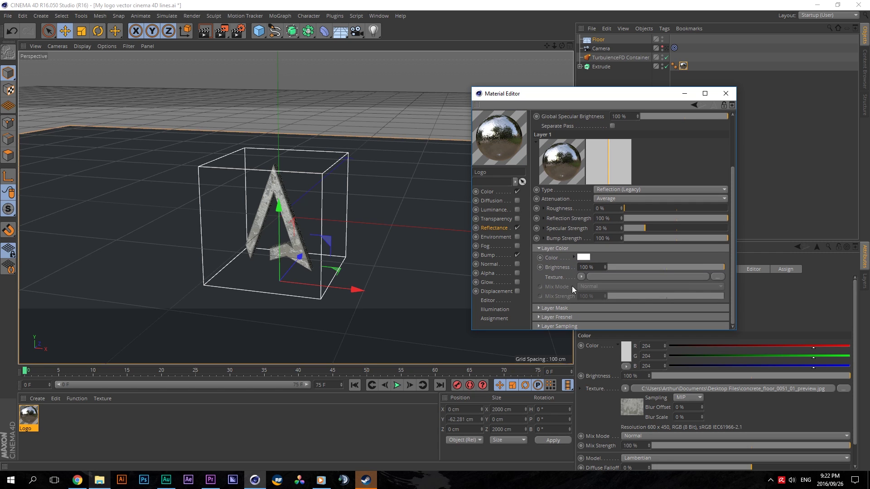
click(582, 277)
click(595, 131)
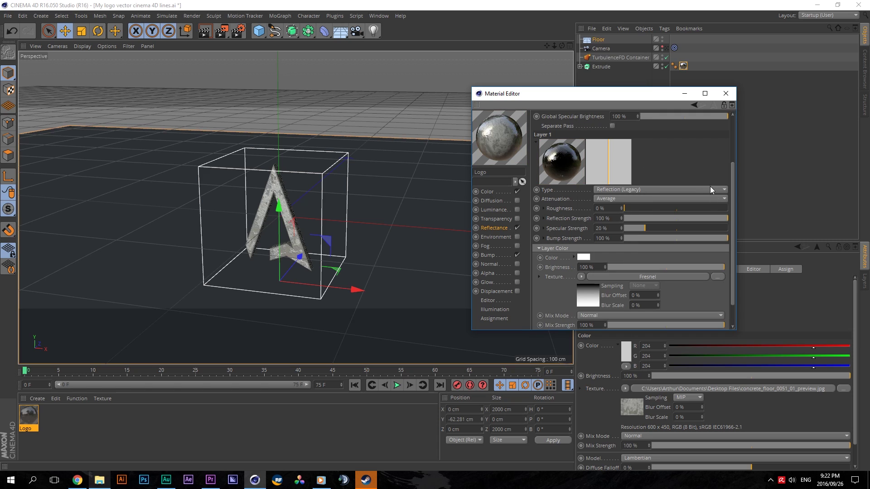
Step: Lower the Logo material's Global Reflection Brightness to 30% and close the material editor
scroll(662, 150, up, 2)
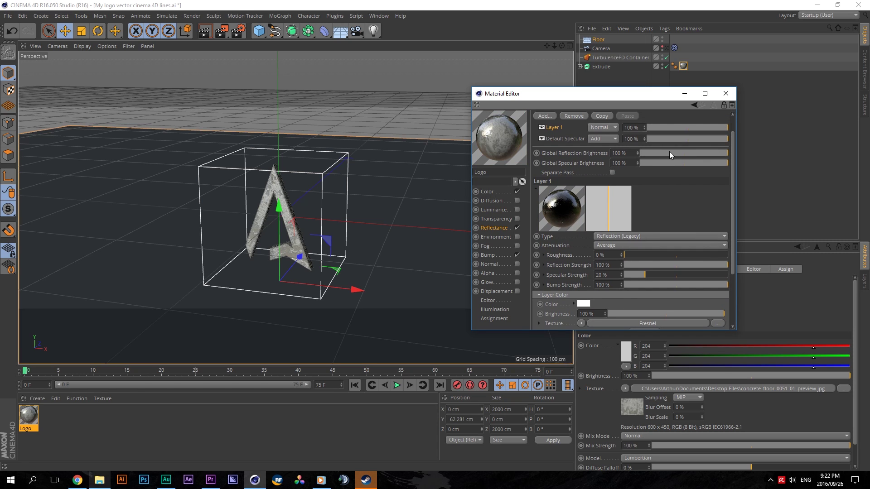
click(670, 153)
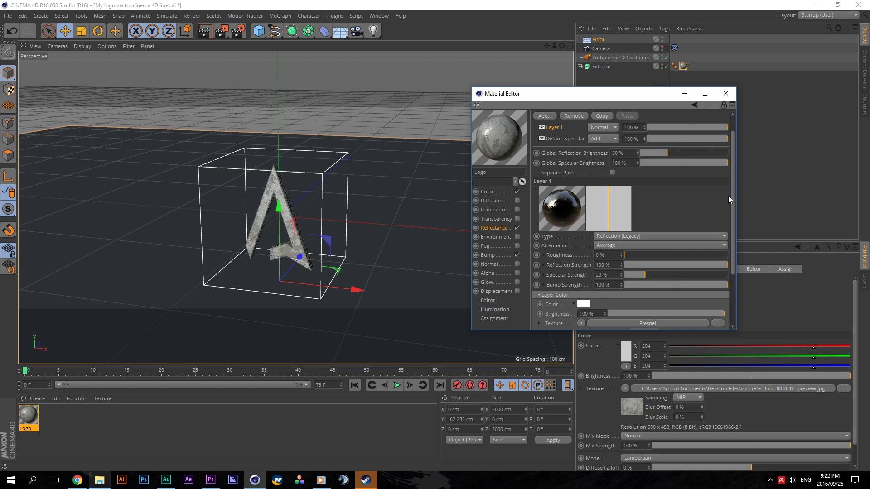
scroll(729, 196, down, 3)
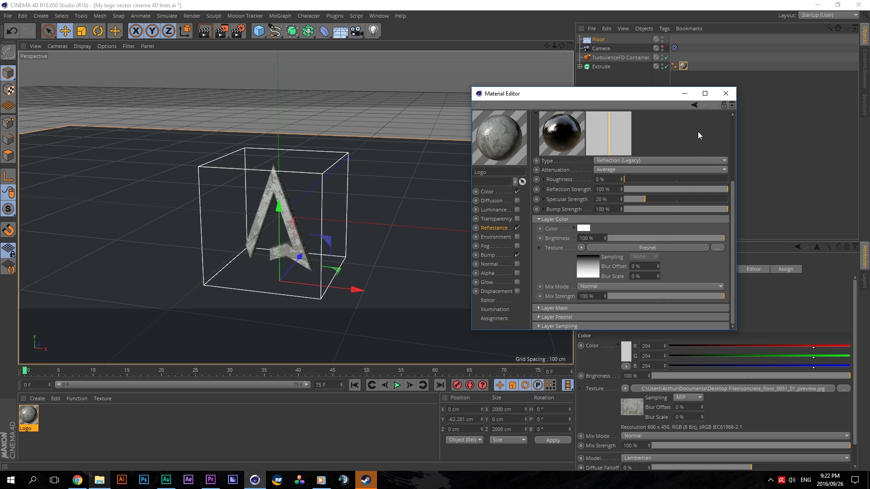
click(725, 93)
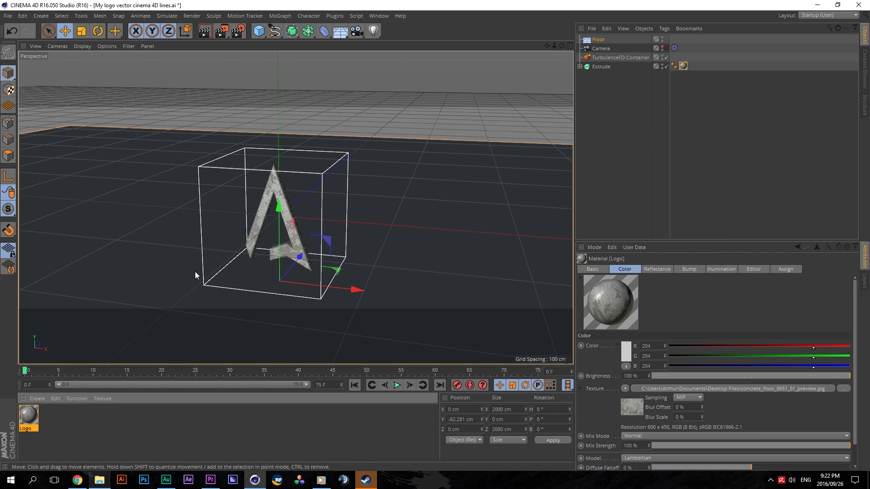
Step: Set the projection of the Extrude object's texture tag to Cubic
ctrl+drag(27, 419, 58, 428)
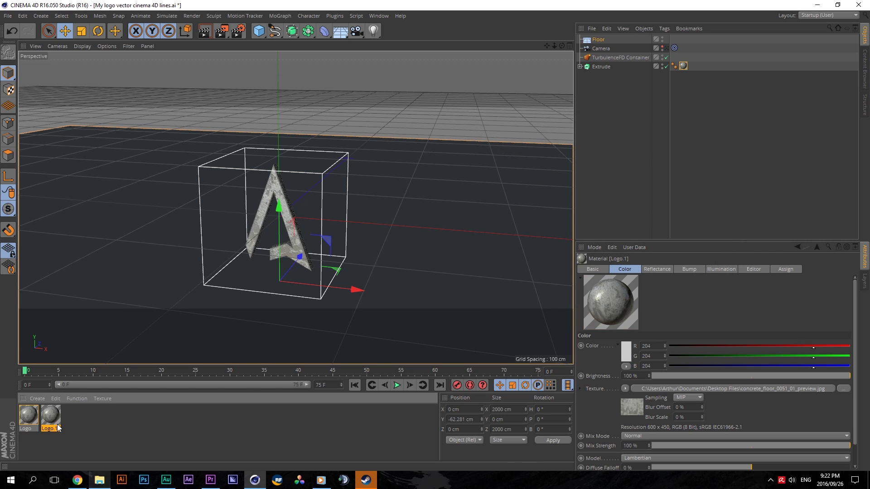
key(ctrl+z)
click(683, 67)
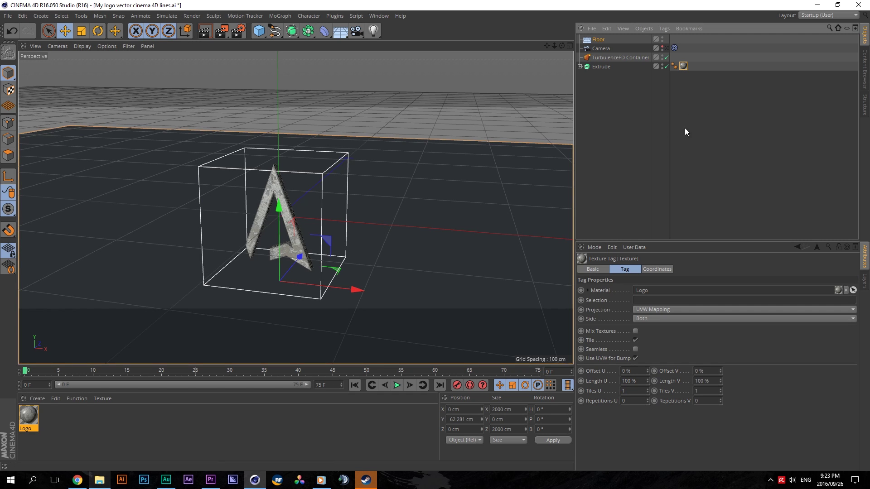
click(648, 310)
click(643, 346)
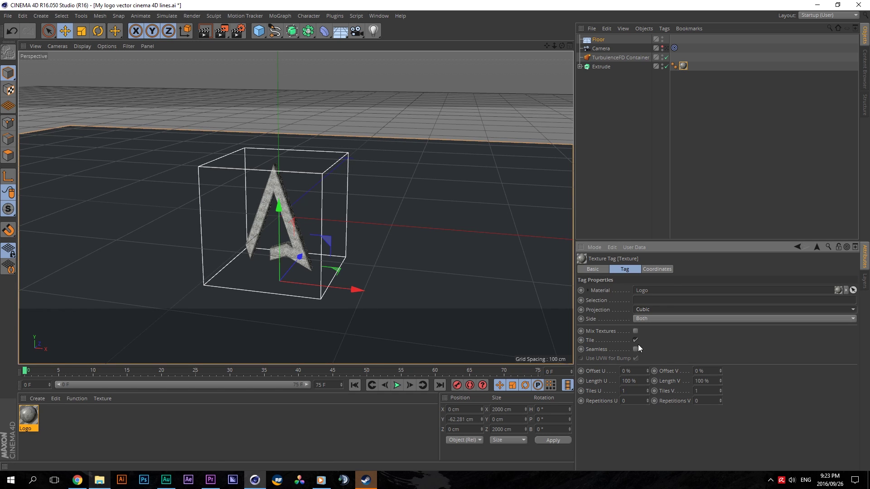
Step: Duplicate the Logo material and name the copy Floor
ctrl+drag(28, 416, 50, 419)
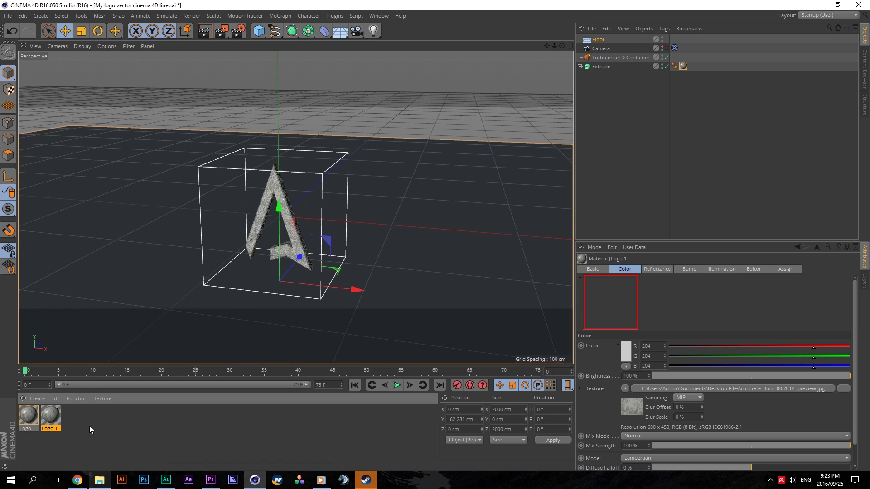
double_click(50, 416)
text(Floo)
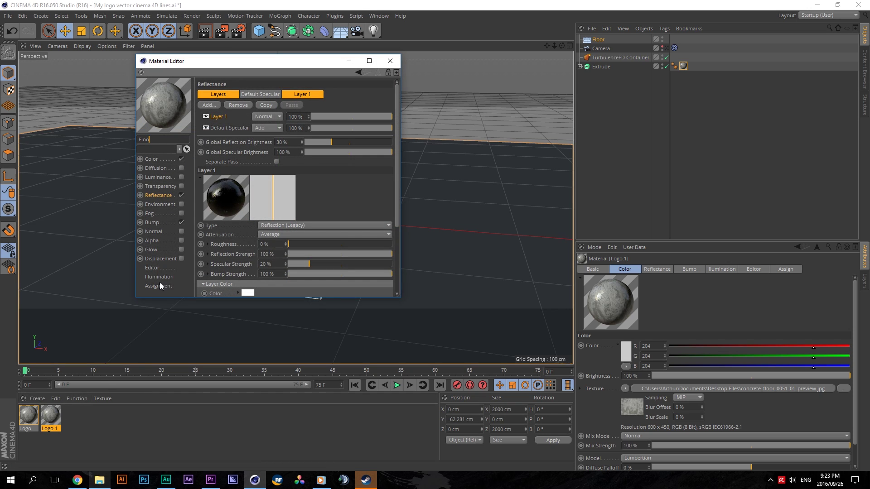
text(r)
Step: Set the mix mode of the Floor material's color texture to Multiply
click(154, 159)
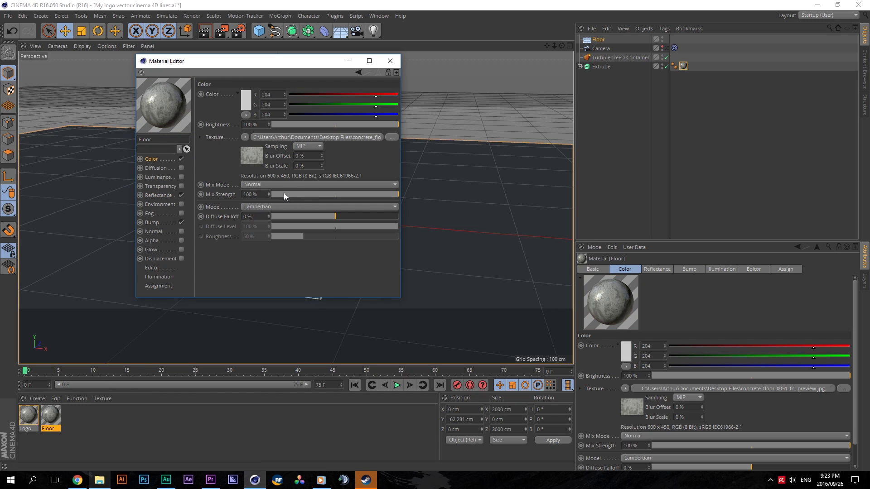
click(293, 184)
click(279, 220)
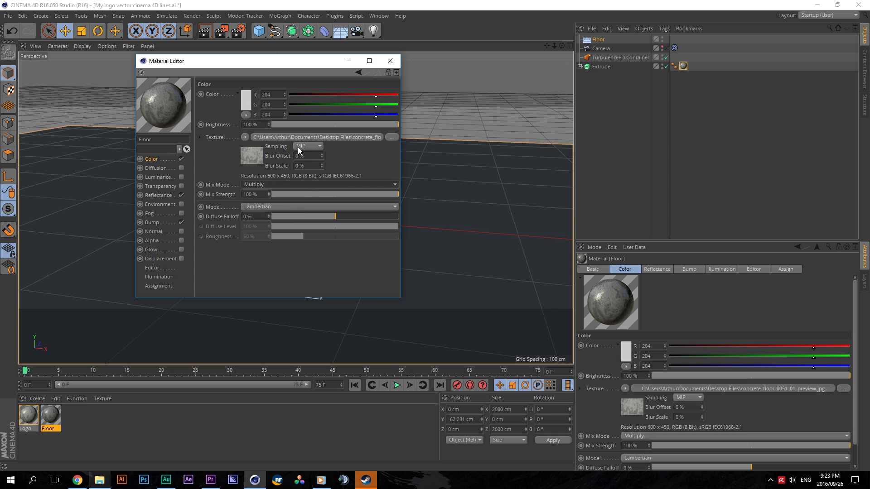
Step: Set the Floor material's color to black and clear its color texture
click(244, 99)
click(195, 100)
click(221, 159)
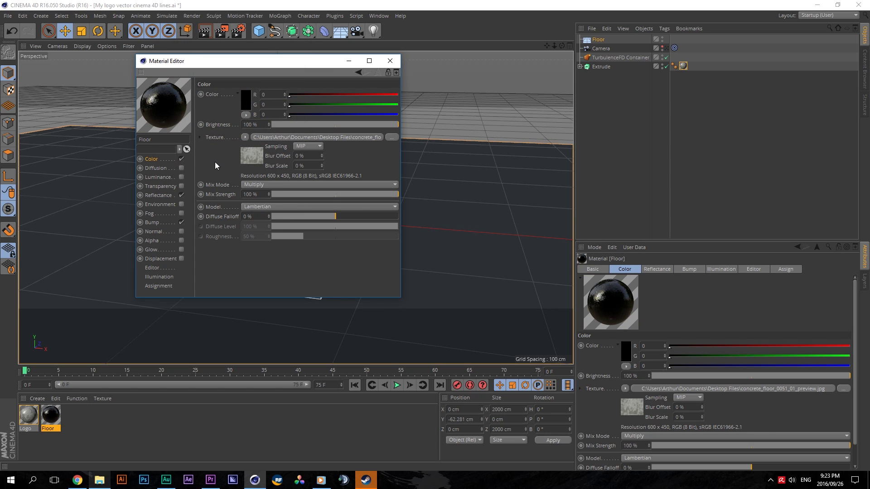
click(245, 137)
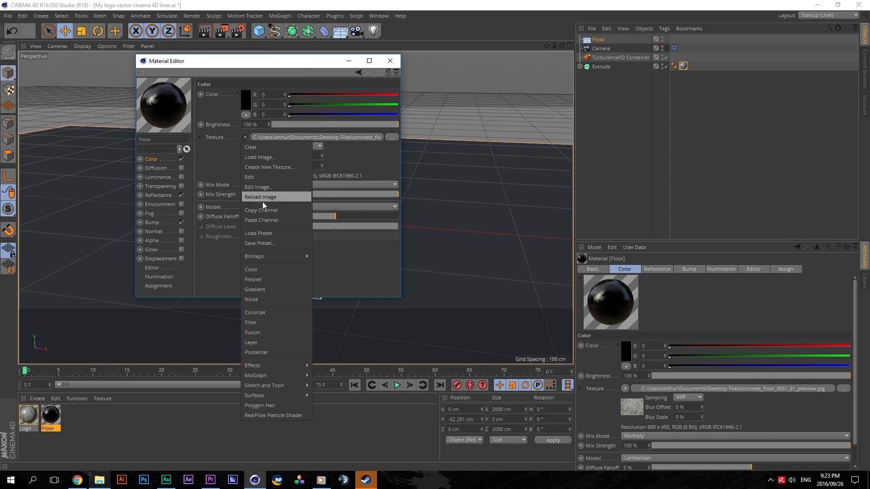
click(262, 147)
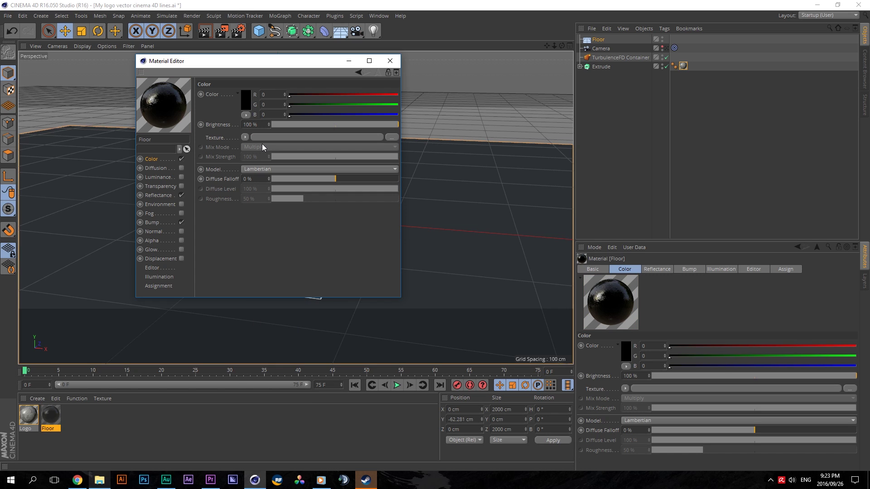
Step: Check the Floor material's bump texture and assign the material to the Floor object
click(156, 222)
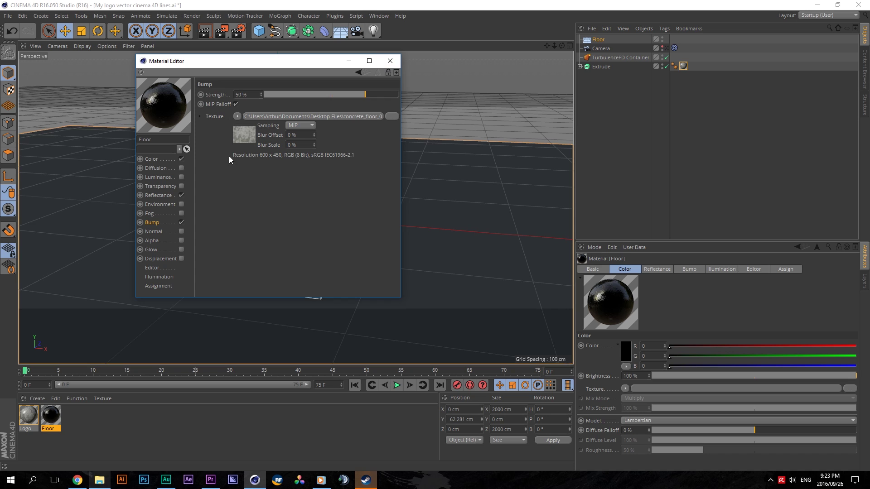
click(388, 62)
drag(52, 417, 602, 41)
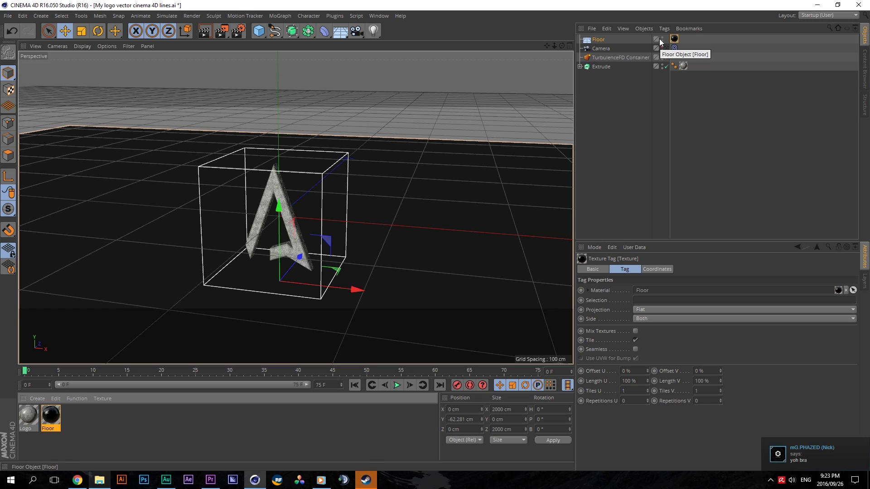
Step: Add a spot light and rotate its pitch to -90° so it points straight down
click(373, 30)
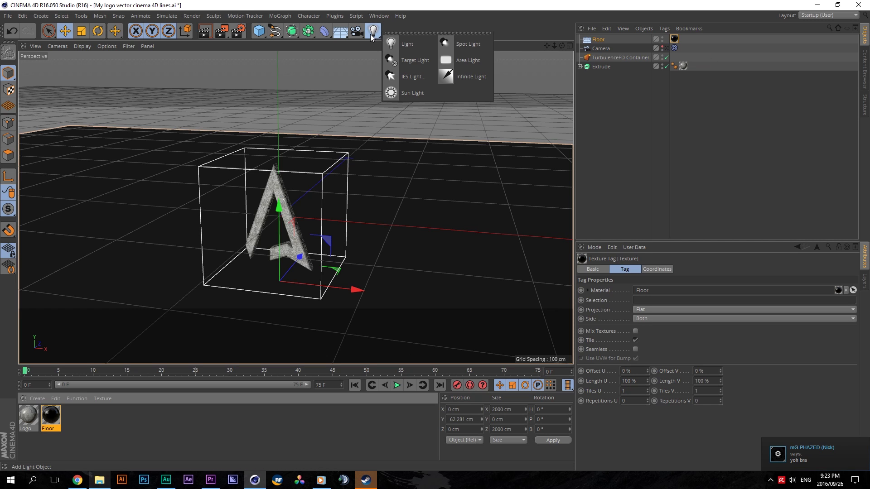
click(456, 44)
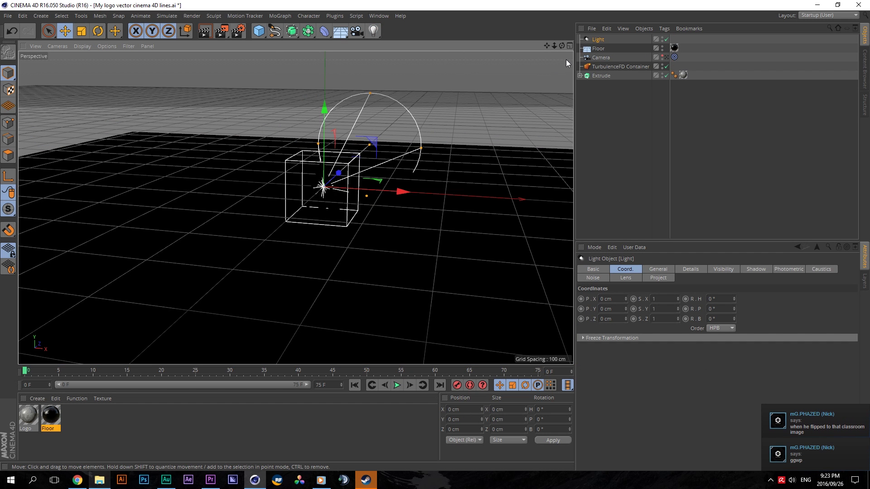
drag(547, 45, 535, 100)
click(97, 33)
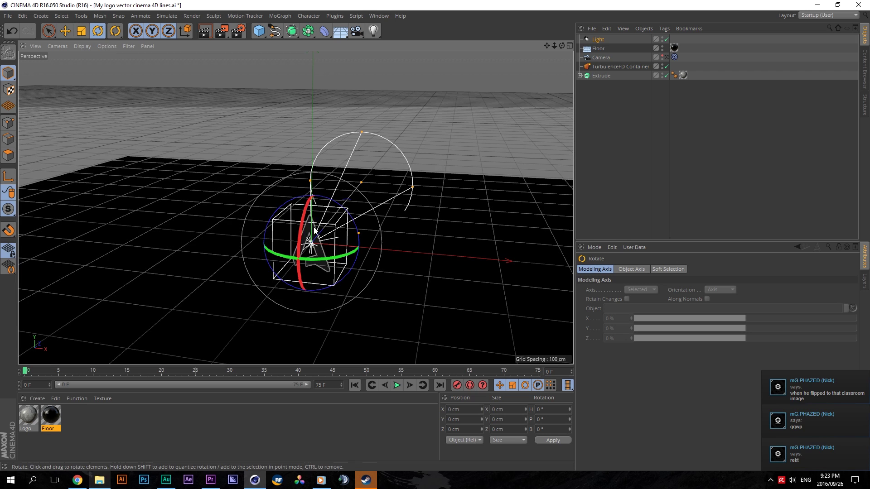
drag(304, 209, 313, 178)
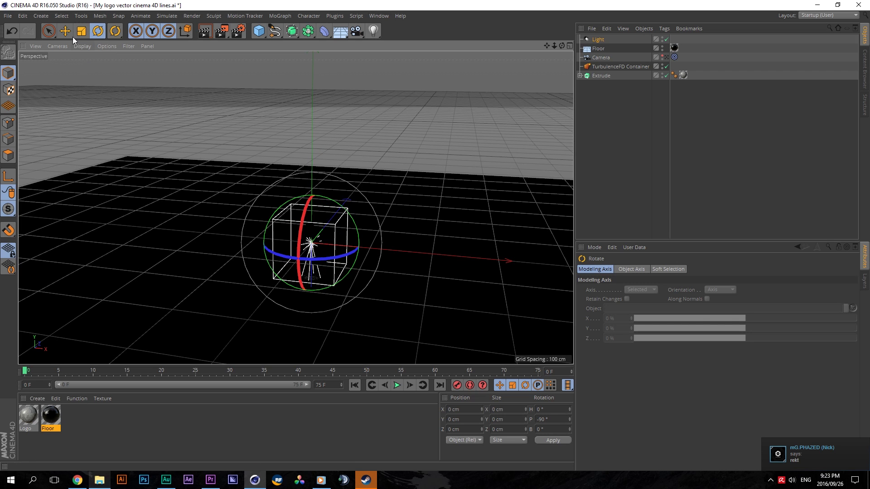
Step: Raise the spot light above the logo to a Y position of about 358 cm and widen its cone
click(65, 31)
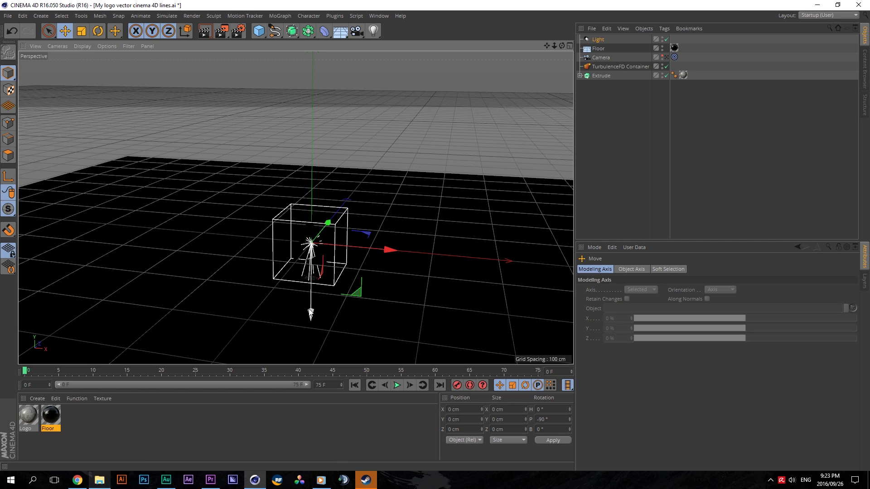
drag(311, 301, 350, 97)
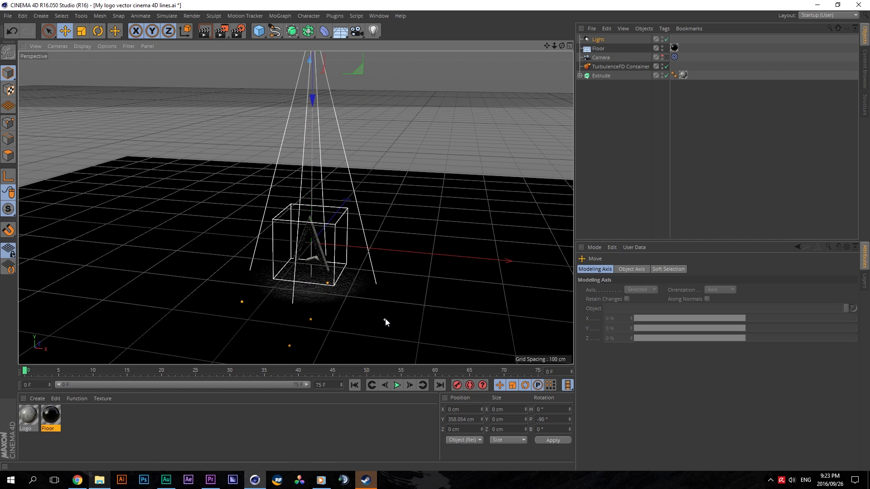
Step: Set the spot light's color to orange with RGB values 255, 170, 0
click(606, 41)
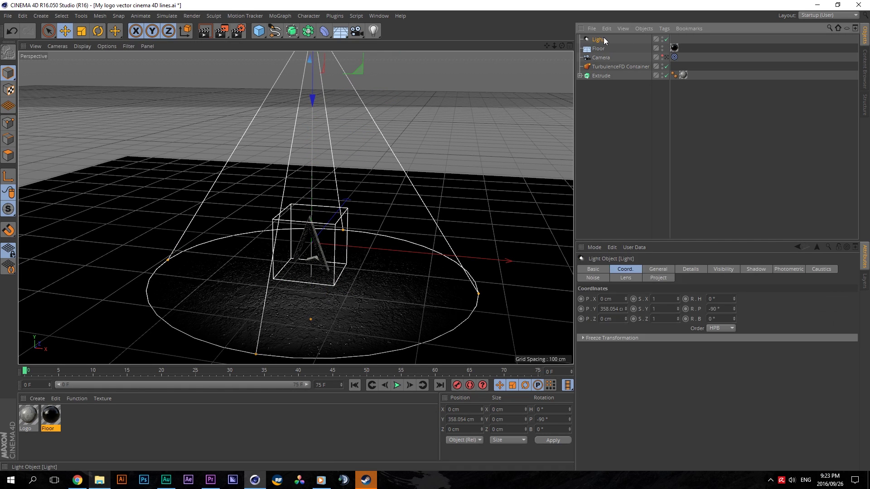
click(658, 269)
click(623, 311)
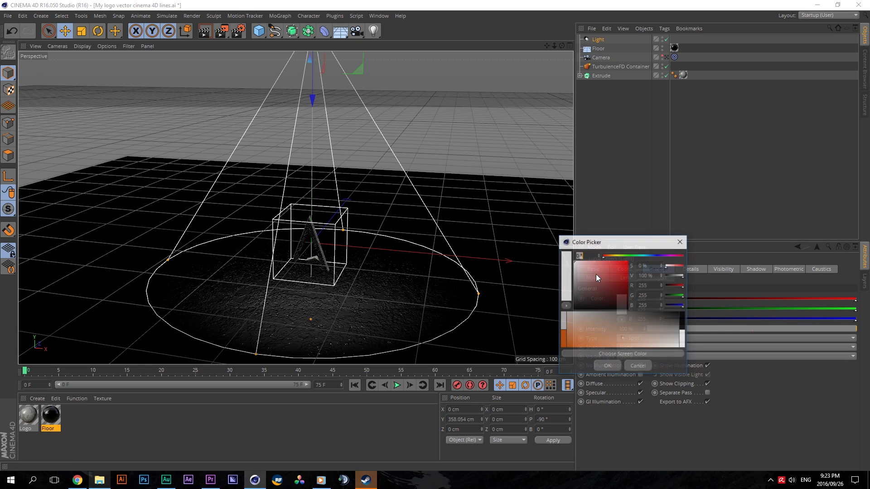
click(591, 268)
drag(607, 256, 610, 257)
click(627, 261)
click(607, 366)
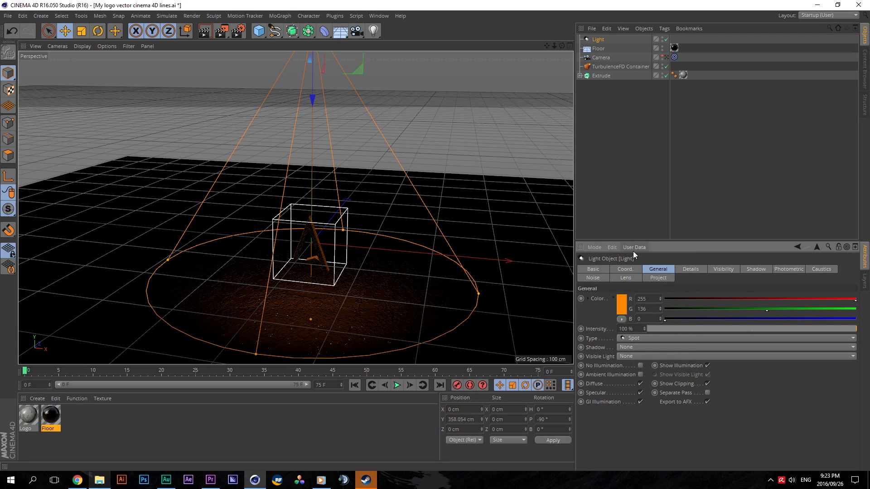
click(623, 303)
drag(607, 257, 610, 257)
click(607, 366)
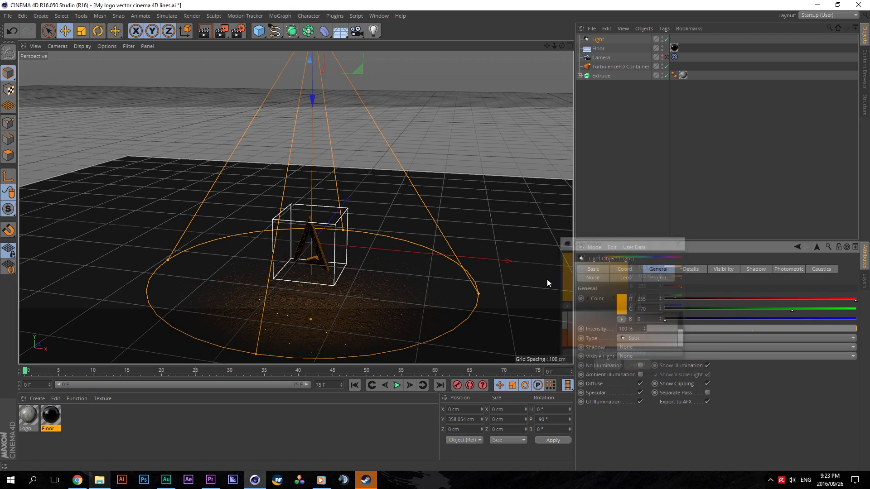
scroll(322, 226, up, 3)
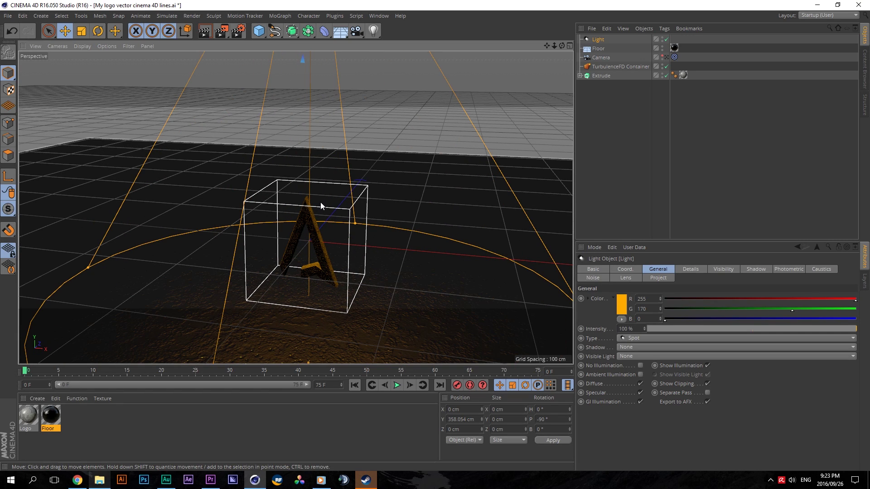
click(598, 49)
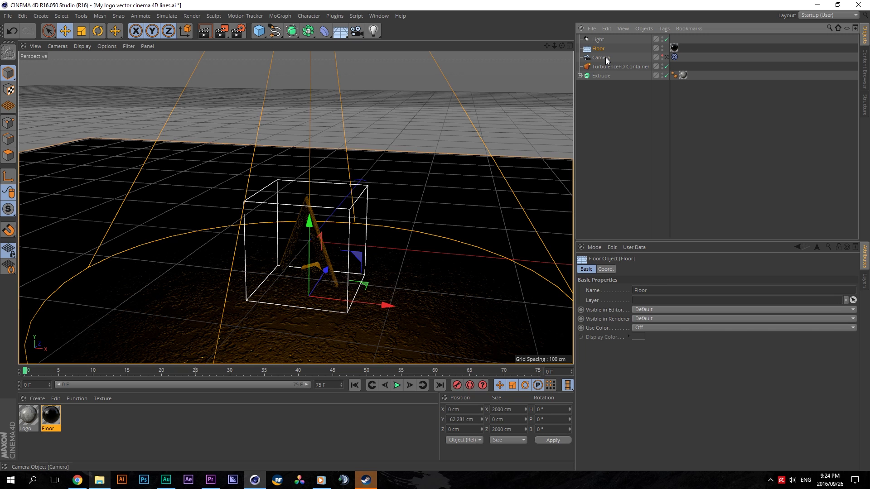
click(609, 67)
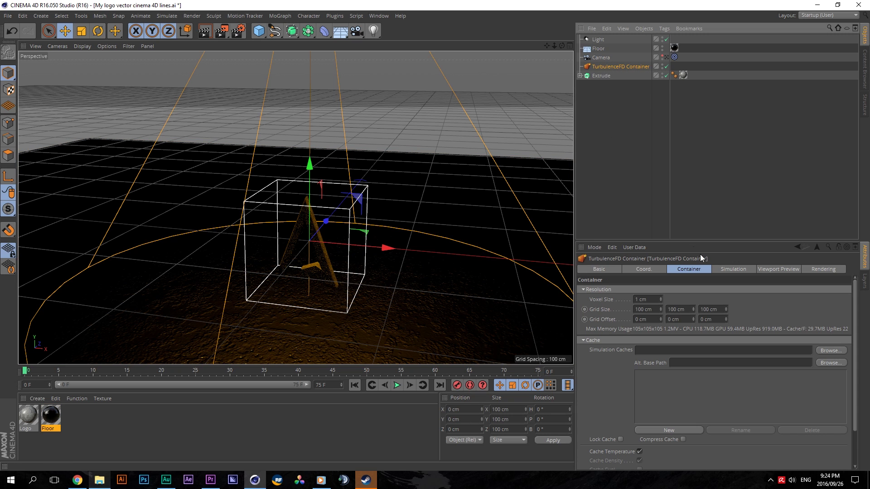
click(600, 49)
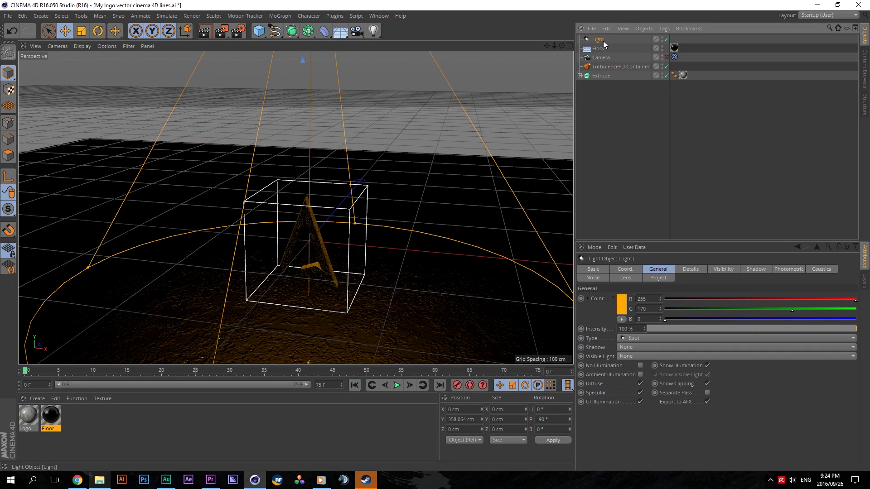
click(601, 57)
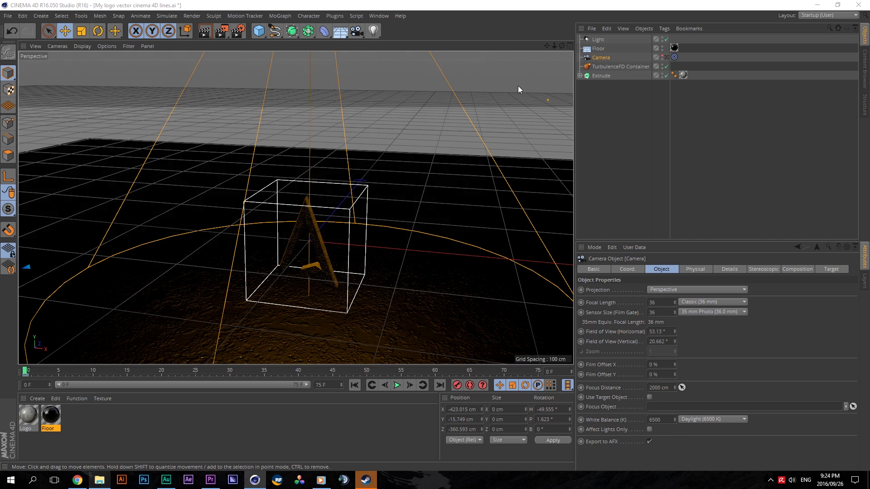
Step: Save the scene to the Desktop as Tutorial, overwriting the existing file
key(ctrl+s)
click(37, 89)
drag(199, 20, 436, 121)
click(391, 301)
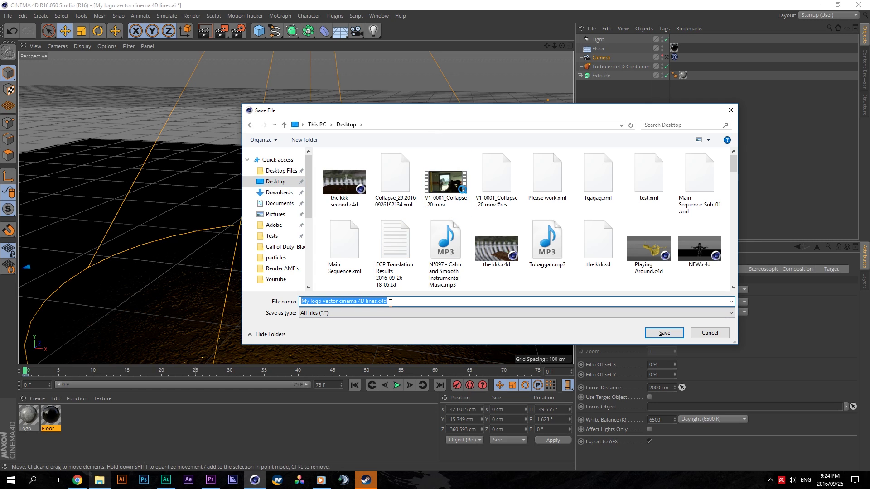
text(Tutorial)
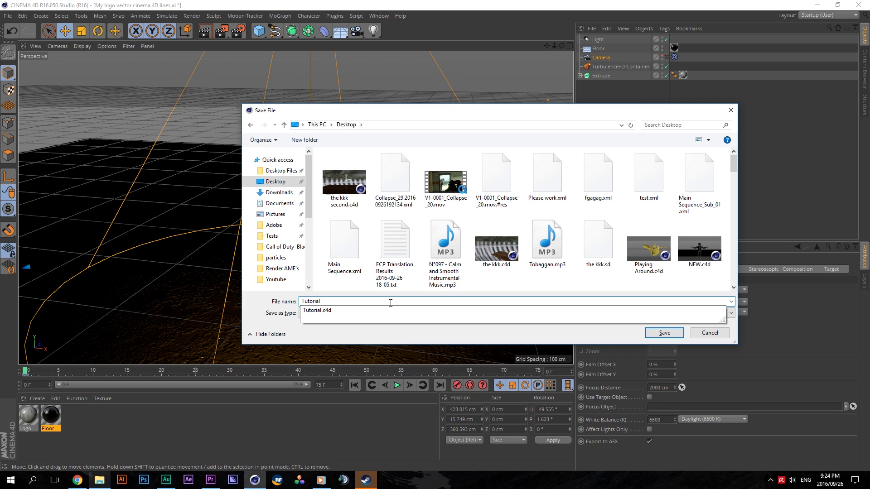
key(Return)
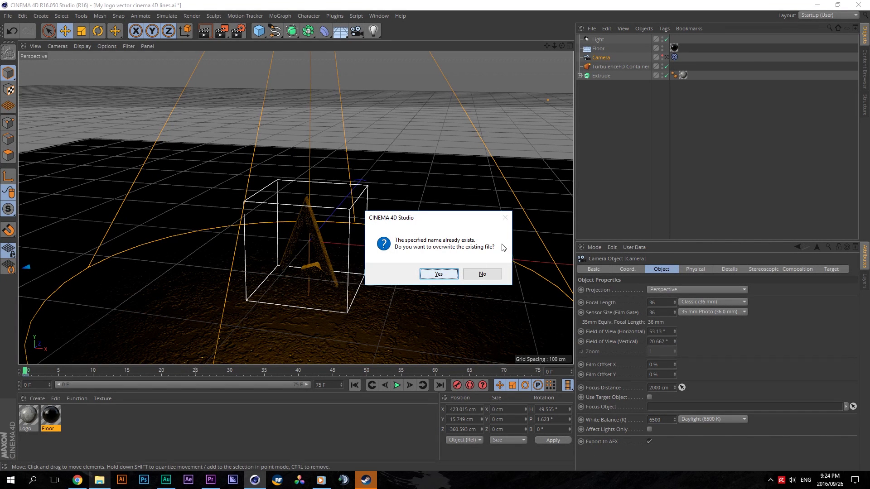
click(445, 274)
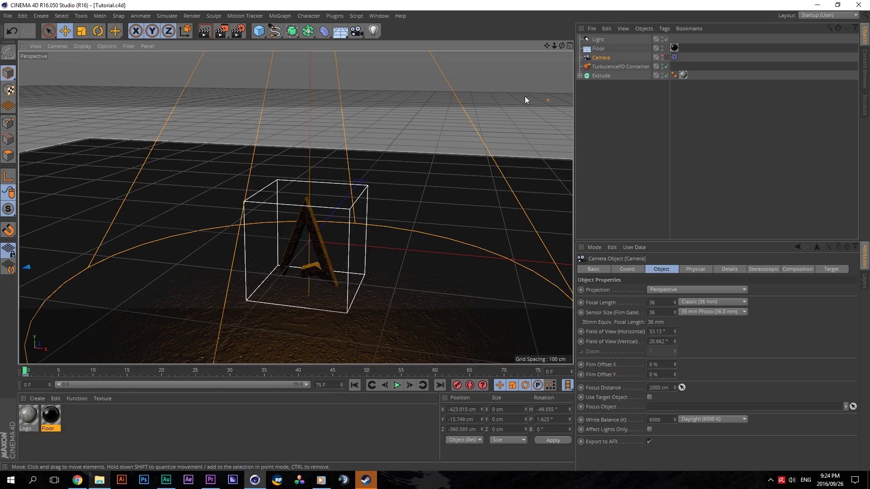
mouse_move(546, 46)
mouse_down()
mouse_move(527, 0)
mouse_move(566, 48)
mouse_move(498, 46)
mouse_move(553, 45)
mouse_up()
click(666, 57)
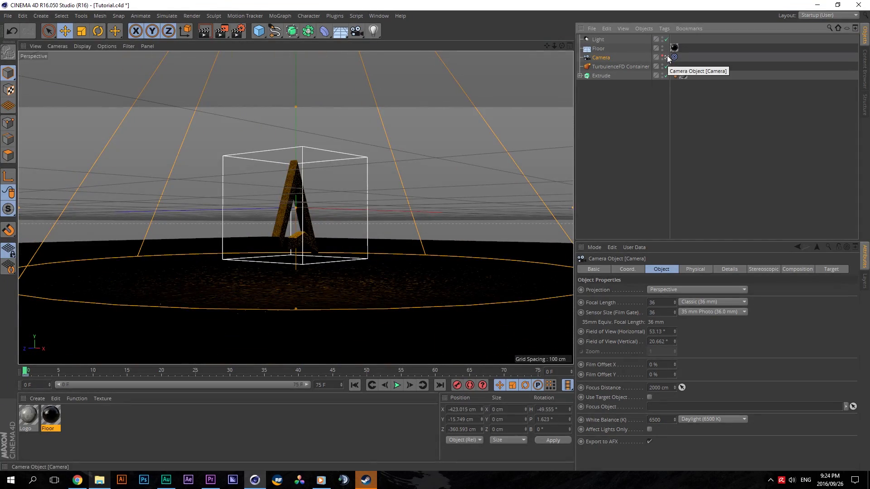
click(666, 57)
Step: Set the Y grid size of the TurbulenceFD container to 150 cm
click(608, 66)
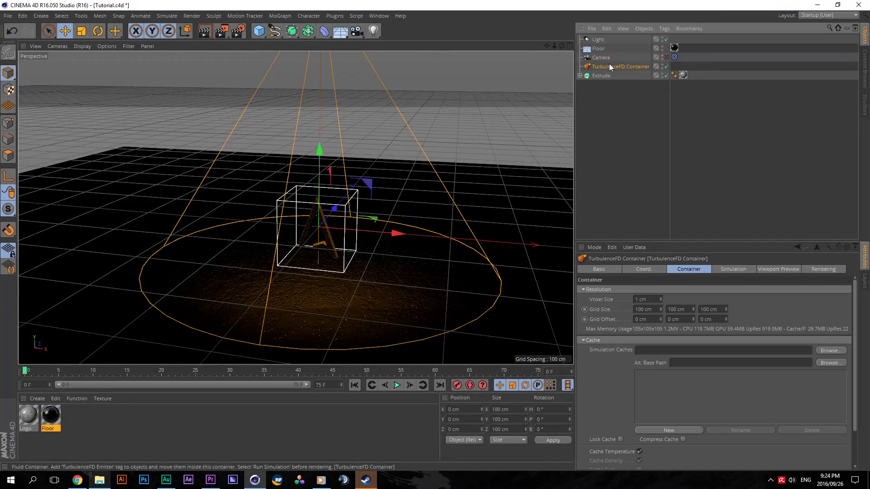
scroll(329, 260, up, 3)
scroll(342, 262, up, 1)
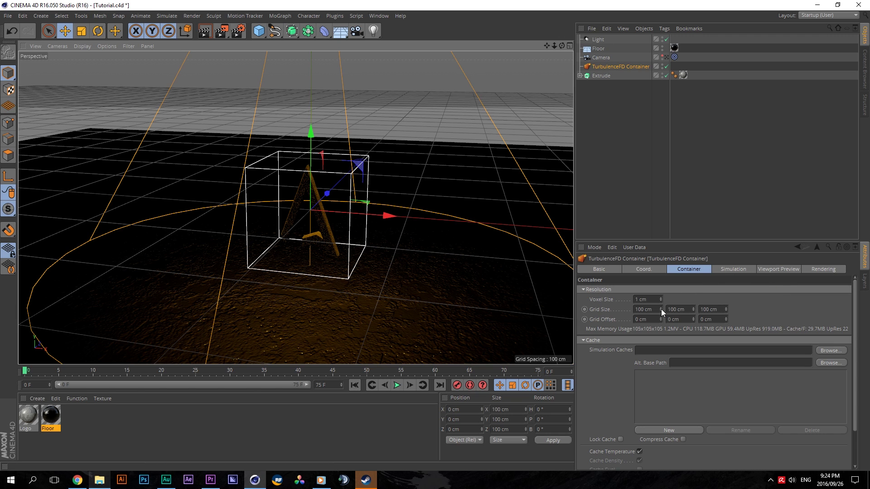
drag(670, 309, 675, 309)
text(5)
click(679, 318)
Step: Raise the TurbulenceFD container around the logo to a Y position of about 23 cm
drag(311, 132, 310, 101)
drag(561, 46, 562, 63)
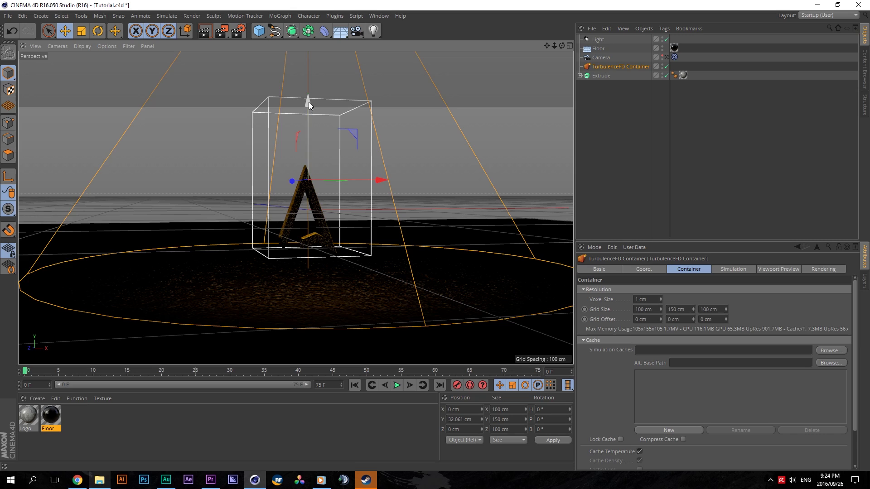
drag(309, 102, 310, 108)
mouse_move(562, 46)
mouse_down()
mouse_move(562, 73)
mouse_move(564, 37)
mouse_up()
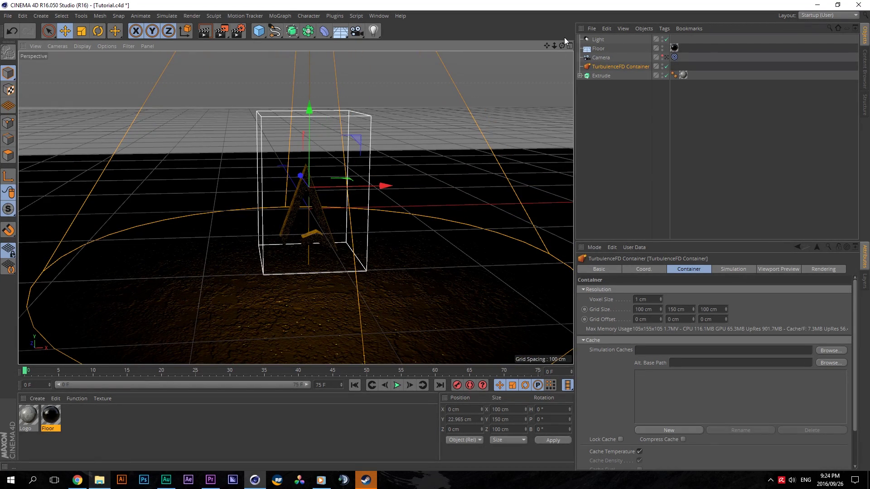
Step: Set the TurbulenceFD container's voxel size to 0.5 cm
click(645, 300)
text(0.5)
key(Return)
Step: Add a TurbulenceFD Emitter tag to the Extrude object and set its temperature value to 150
scroll(340, 238, up, 3)
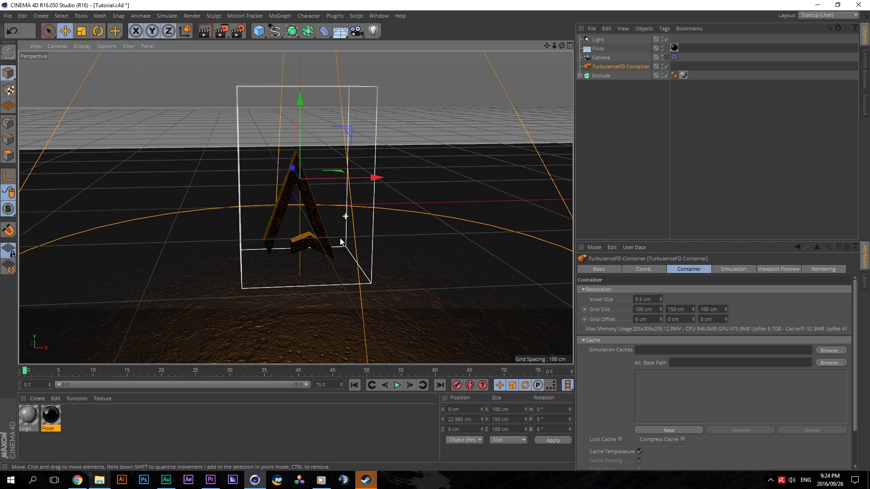
click(600, 75)
right_click(609, 76)
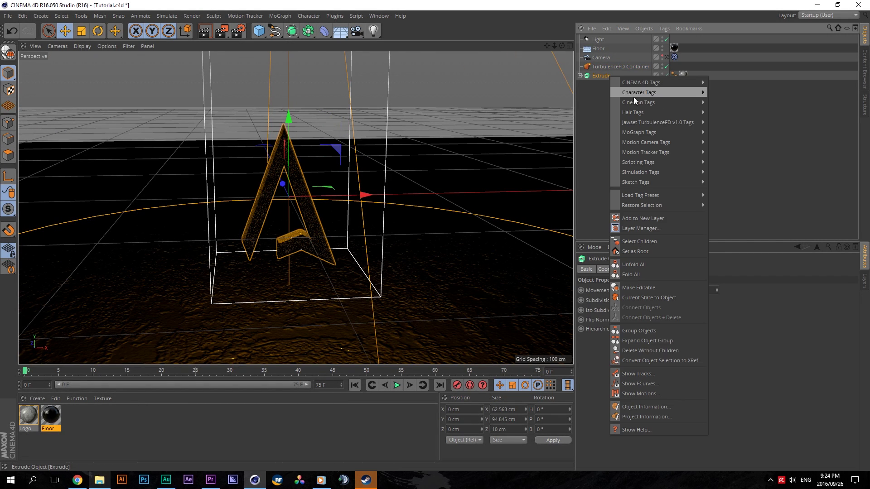
mouse_move(657, 122)
click(726, 124)
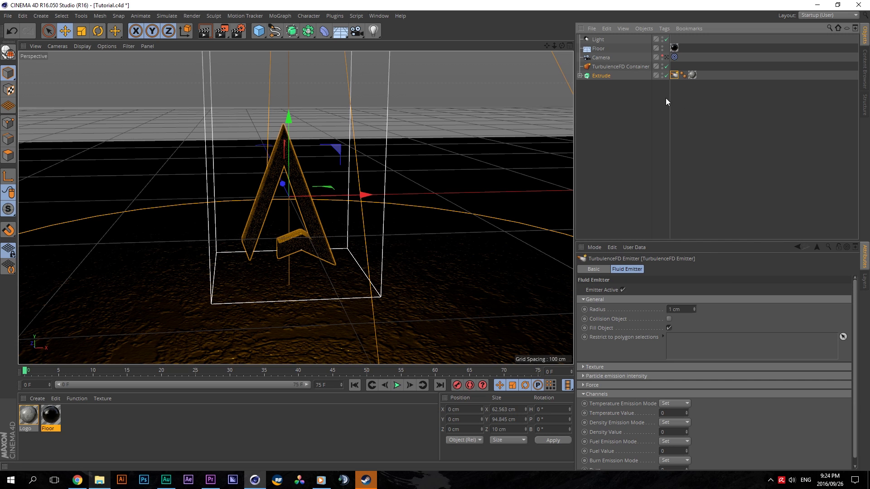
drag(677, 413, 660, 413)
text(150)
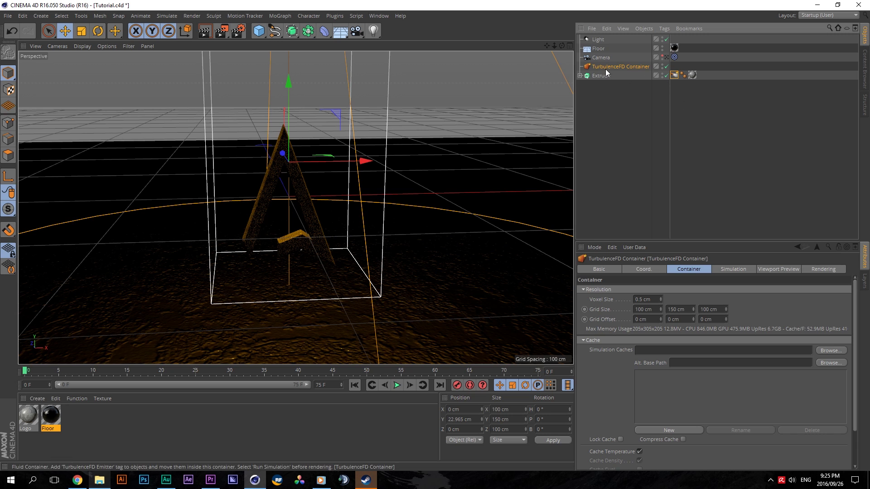
click(608, 75)
click(613, 66)
click(605, 76)
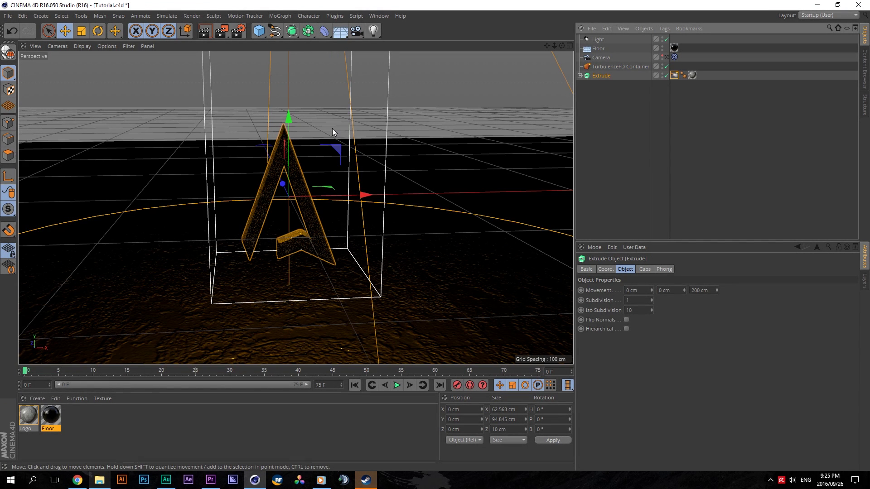
drag(559, 44, 449, 50)
drag(549, 45, 676, 33)
click(640, 67)
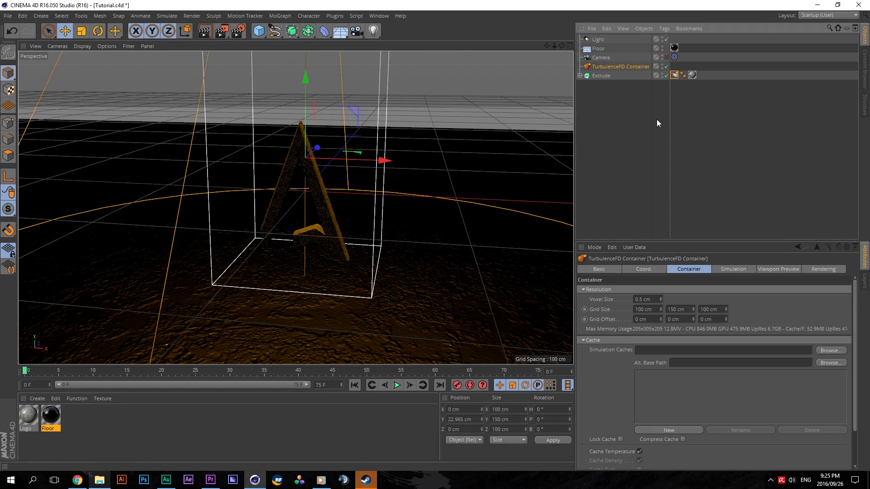
click(706, 354)
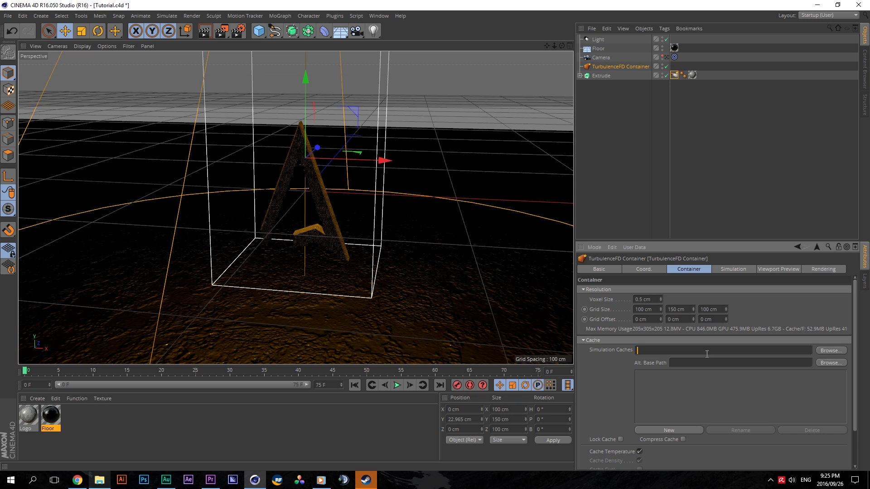
click(827, 350)
click(483, 322)
Step: Look over the TurbulenceFD container's cache settings and open its simulation settings
scroll(847, 356, down, 2)
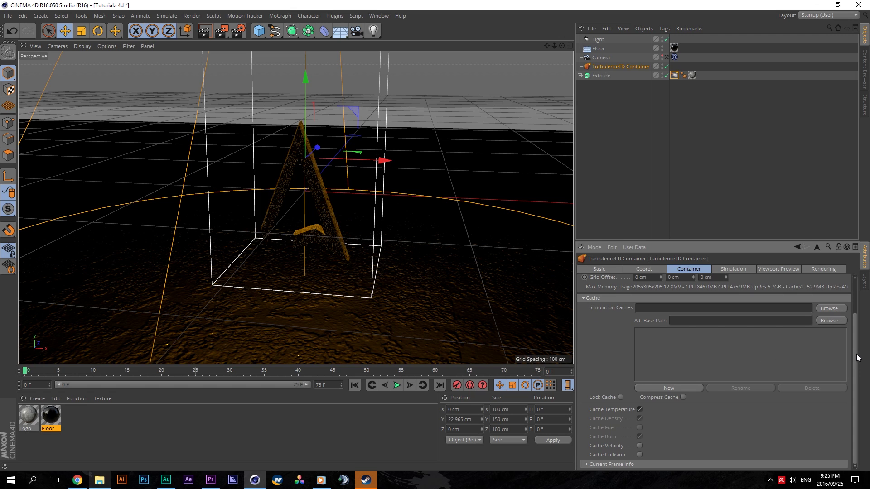
scroll(859, 364, up, 2)
click(723, 270)
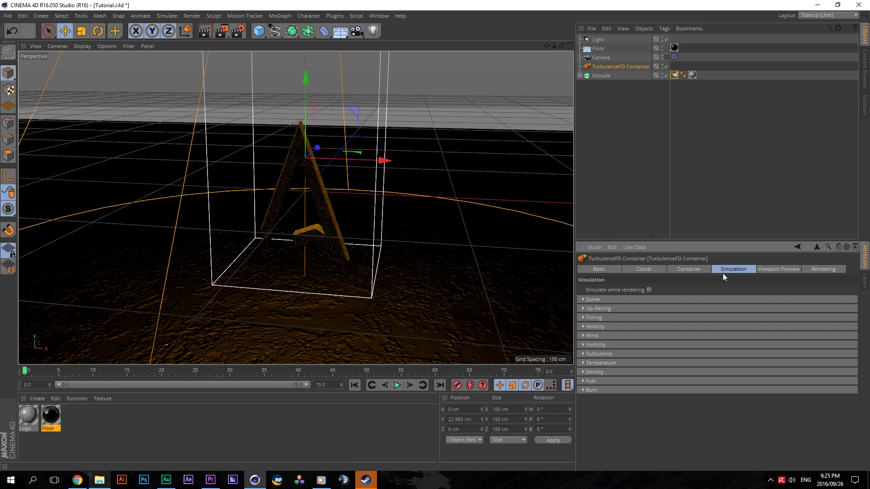
Step: Look through the scene camera and open a Magic Preview of its view
drag(554, 46, 295, 207)
click(665, 57)
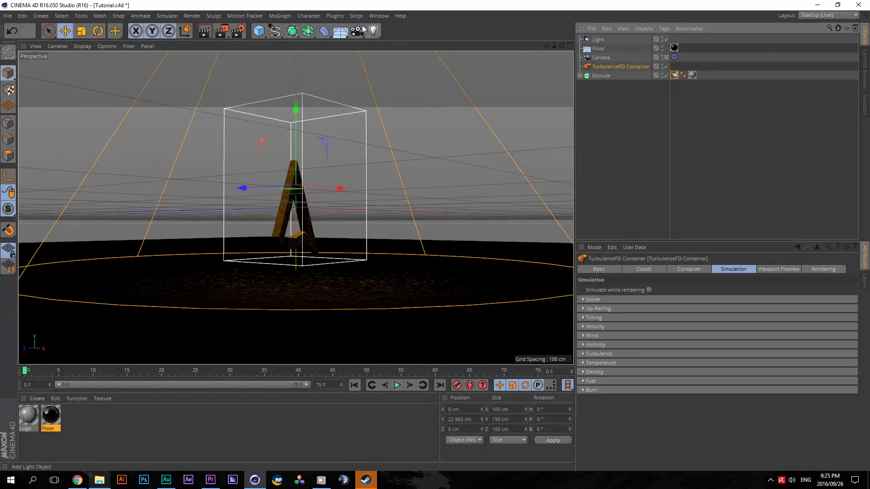
click(379, 16)
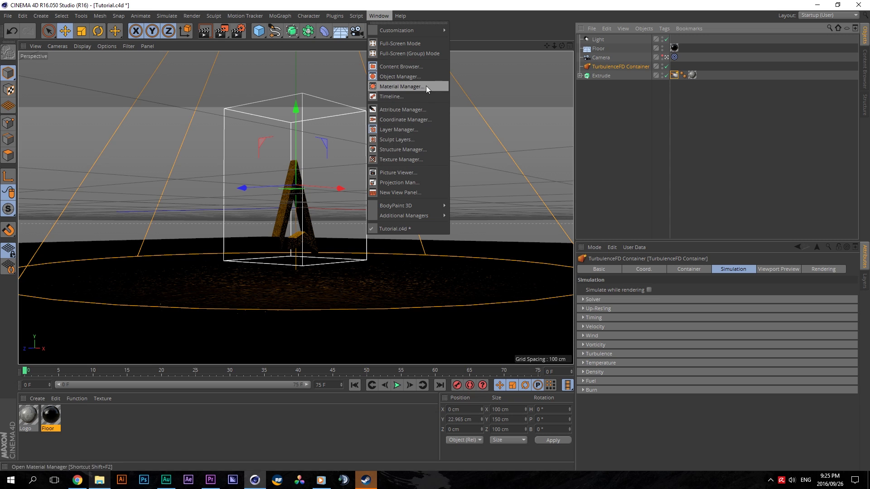
mouse_move(335, 15)
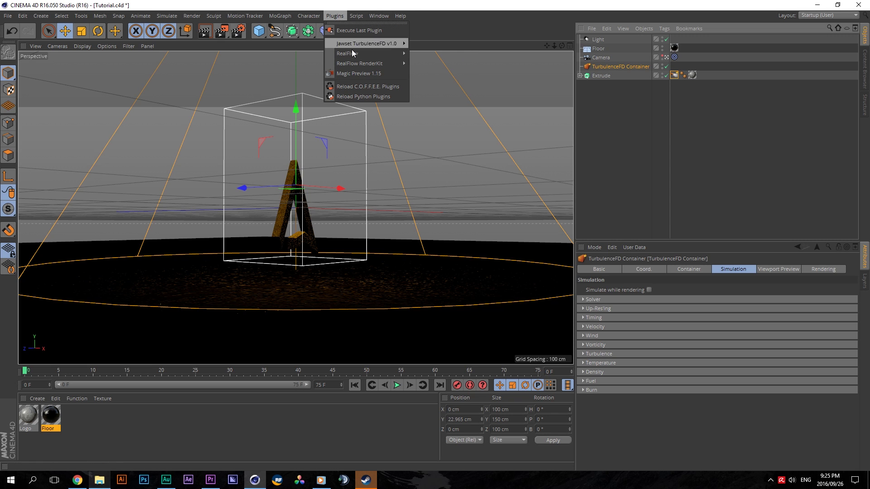
click(346, 83)
drag(423, 75, 388, 319)
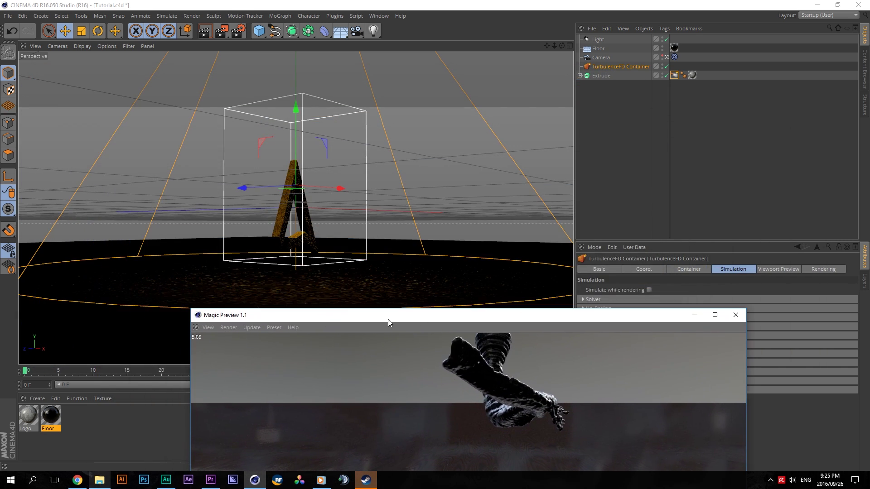
Step: Set the viewport's safe-frame border color to light grey
click(594, 247)
click(611, 292)
drag(566, 317, 382, 125)
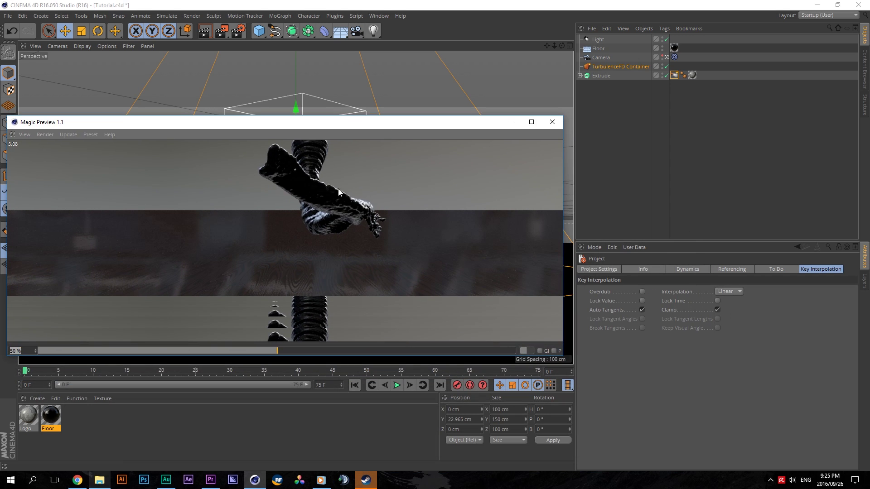
click(611, 249)
click(616, 392)
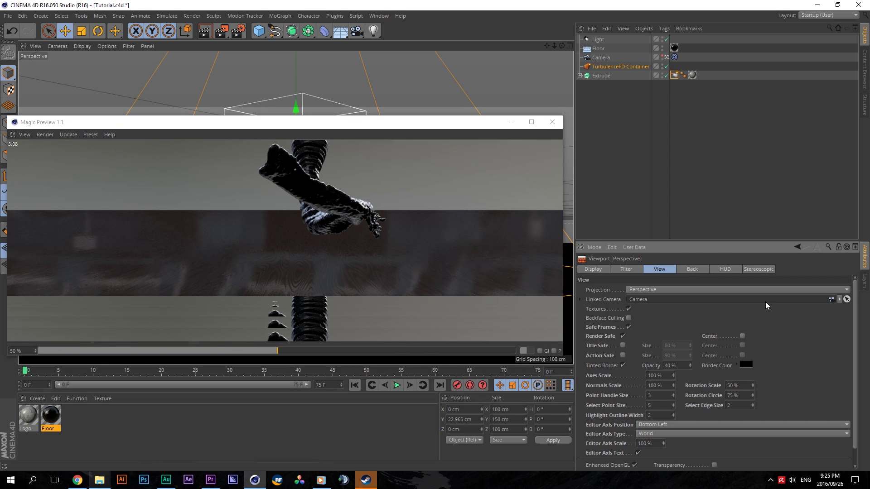
click(746, 365)
click(698, 330)
click(741, 412)
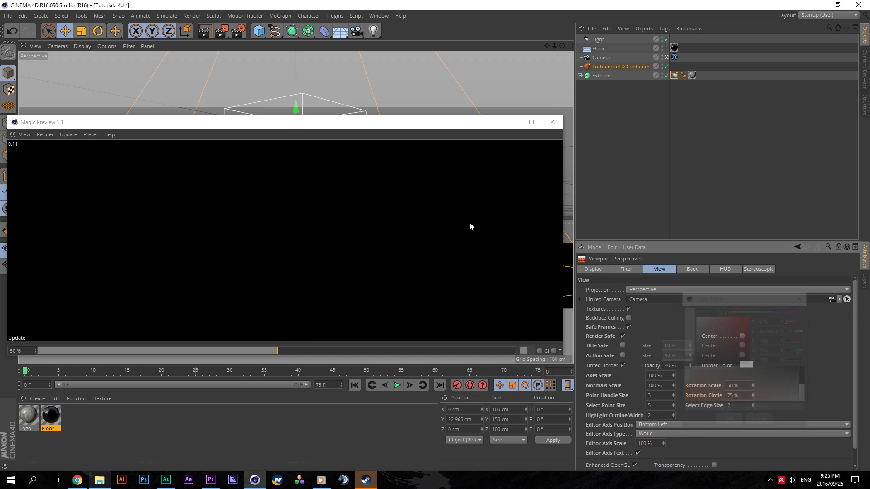
Step: Check the camera view in Magic Preview at 100 % with the P option on, and close the preview
drag(351, 122, 319, 89)
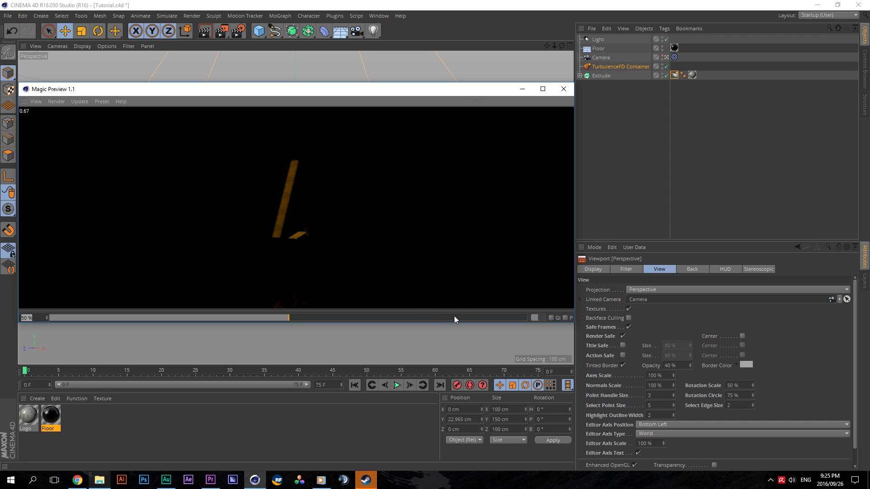
click(565, 318)
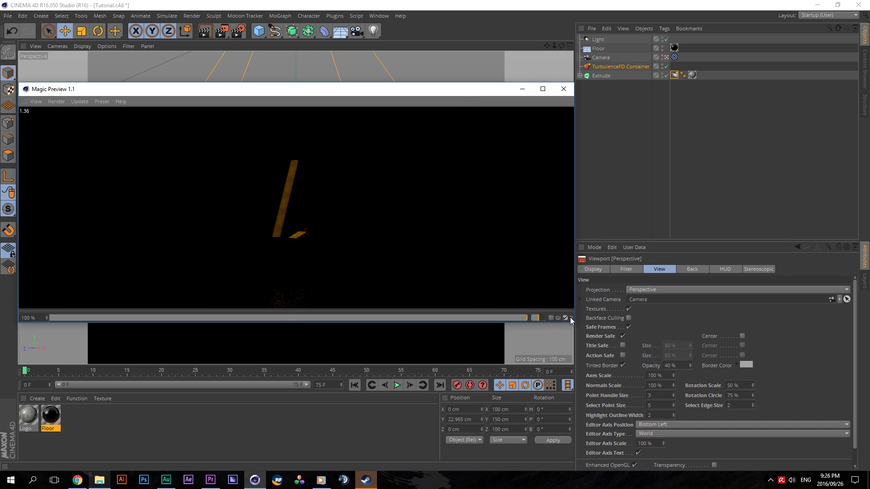
click(566, 318)
click(563, 89)
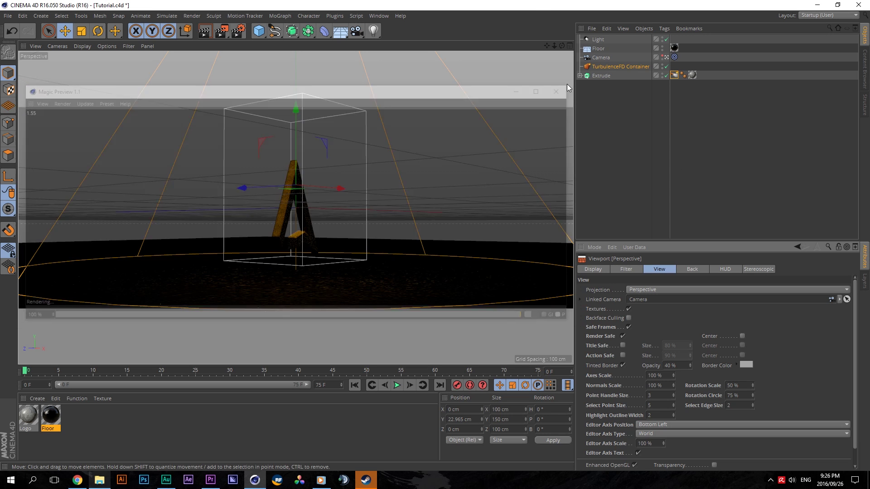
Step: Leave the camera view and set the TurbulenceFD container's simulation time scale to 75 %
click(666, 57)
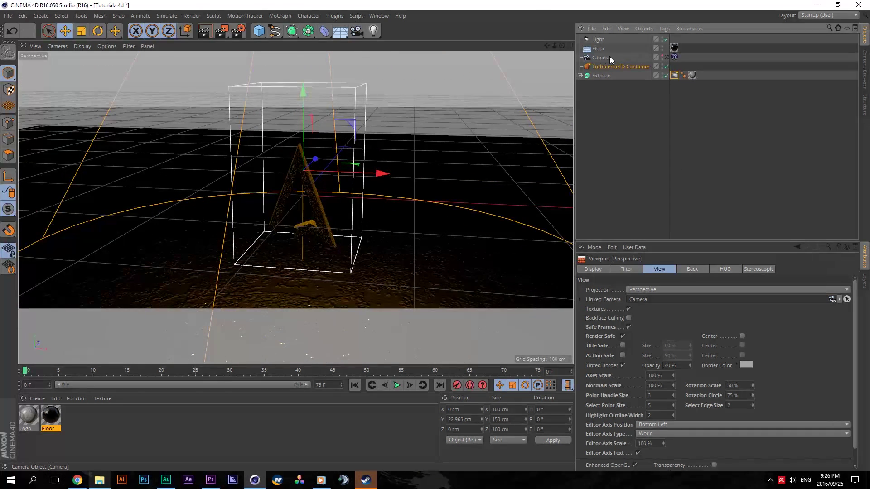
click(611, 66)
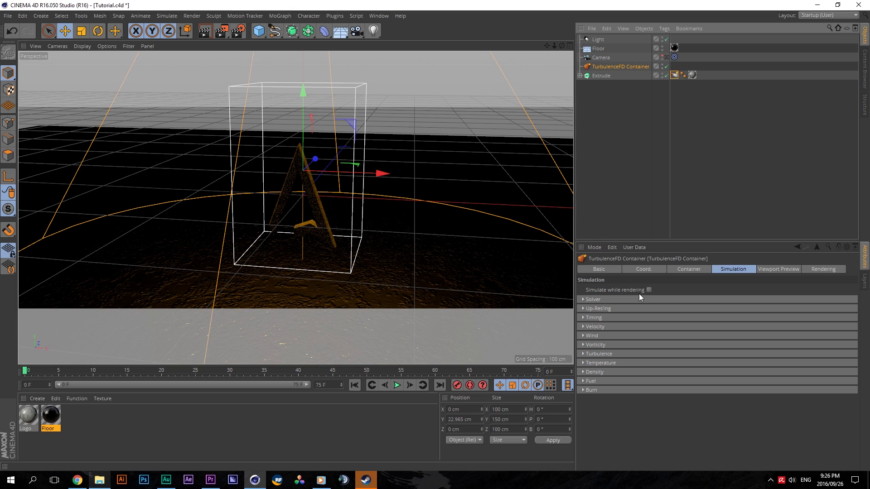
click(727, 271)
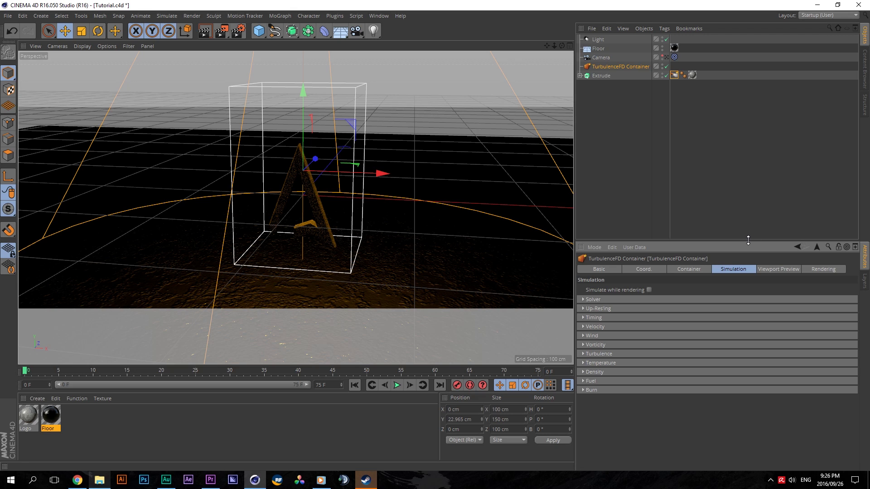
click(601, 308)
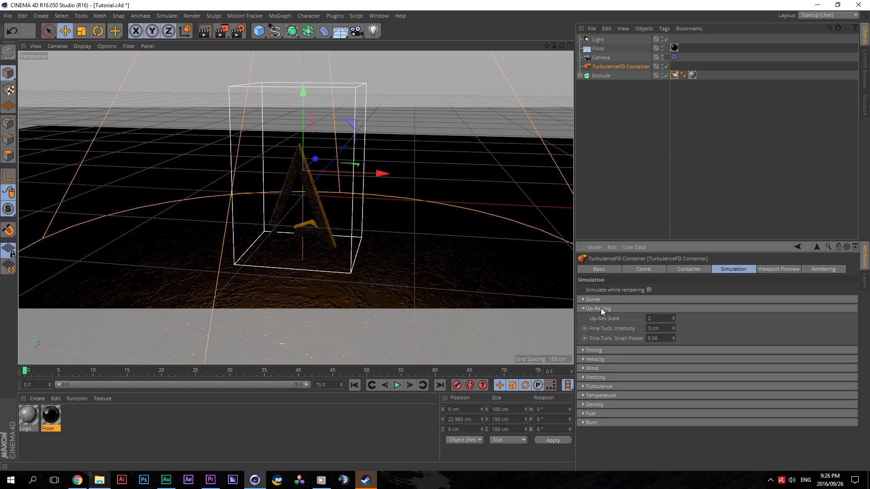
click(600, 308)
click(597, 317)
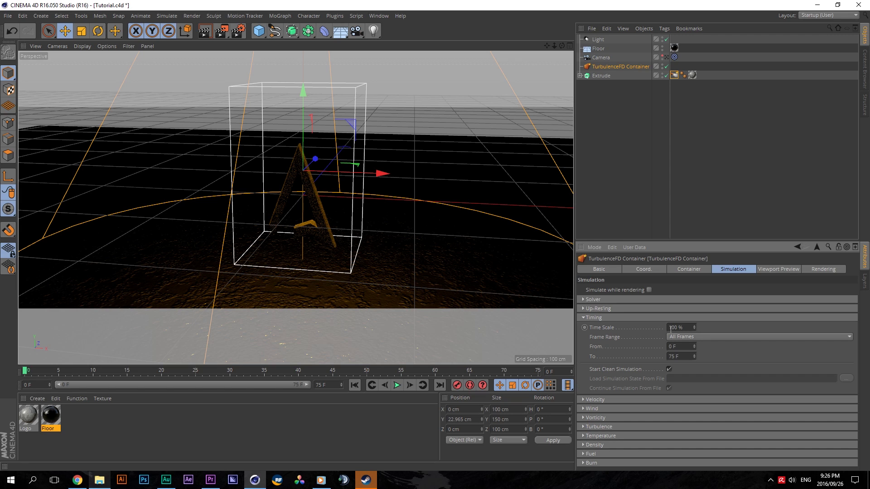
click(684, 328)
text(500)
drag(678, 326, 633, 328)
text(75)
click(682, 346)
click(620, 317)
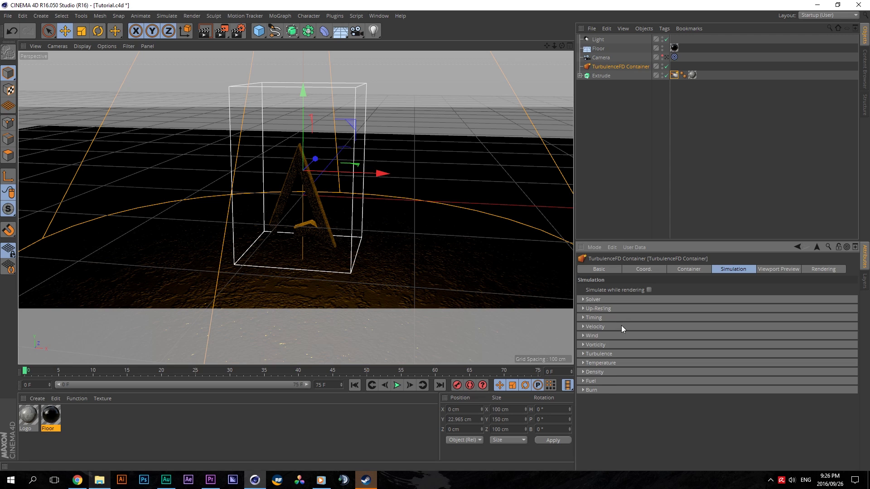
Step: Set the turbulence intensity of the TurbulenceFD container's simulation to 30 cm
click(621, 326)
click(598, 327)
click(598, 332)
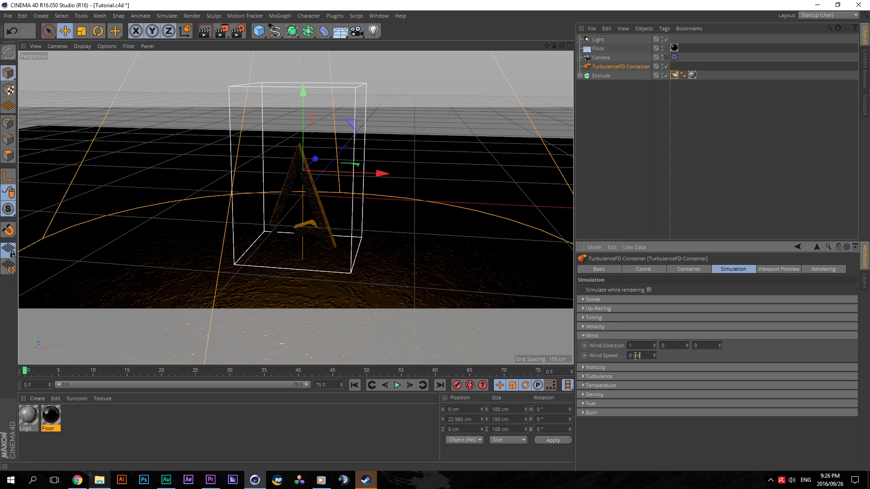
click(593, 335)
click(602, 345)
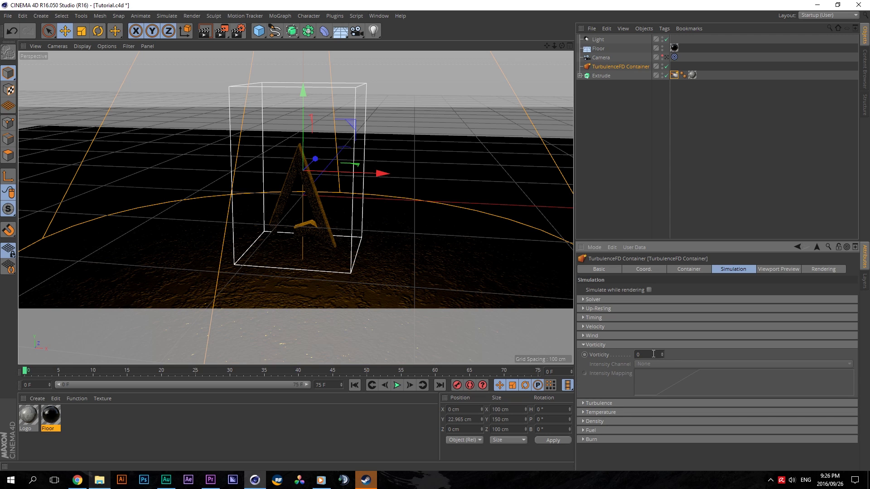
click(597, 345)
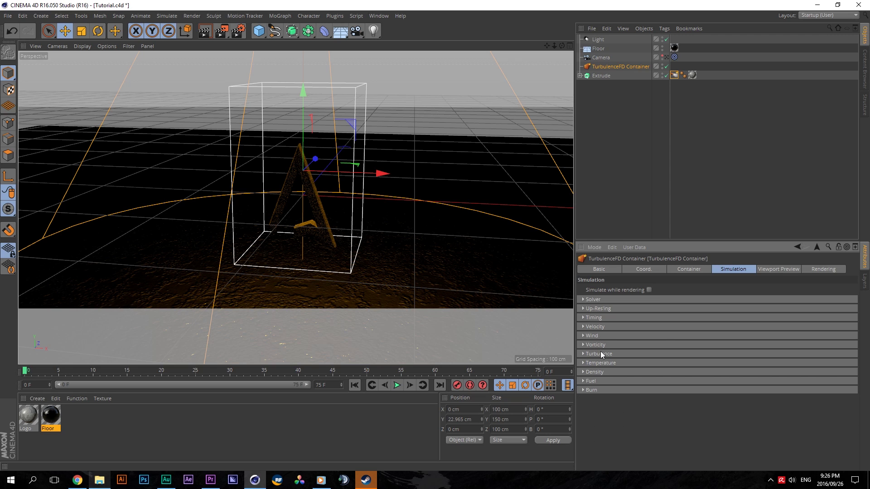
click(600, 353)
drag(651, 365, 616, 367)
text(30)
key(Return)
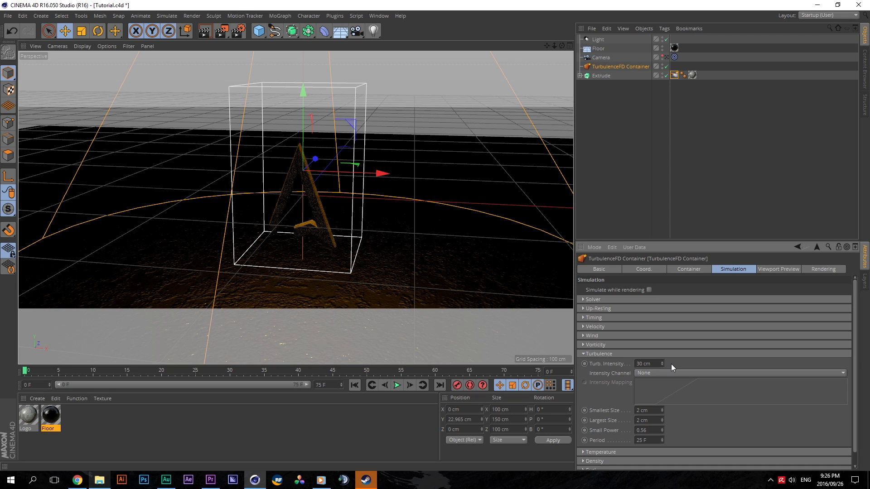
click(592, 352)
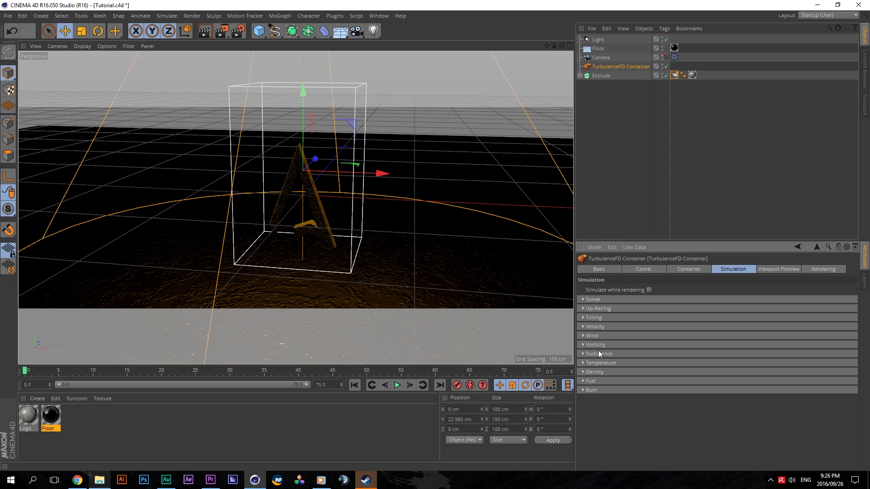
click(597, 352)
click(598, 345)
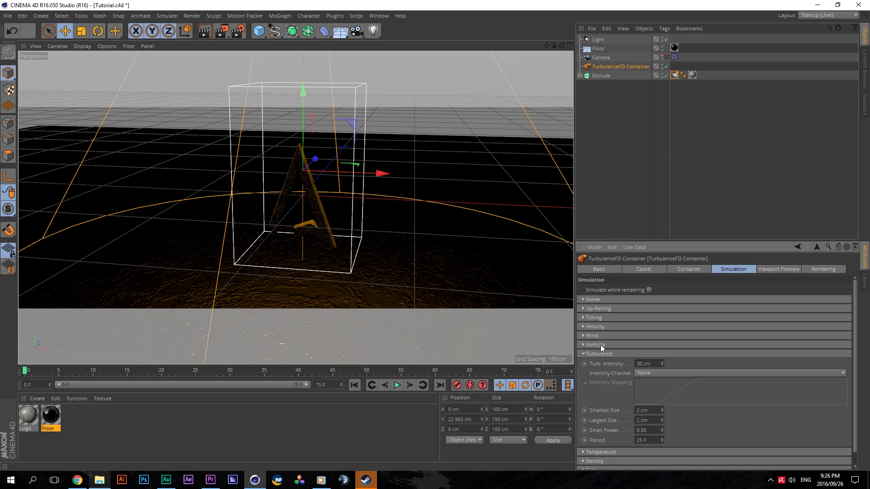
click(602, 352)
click(603, 352)
click(602, 352)
click(597, 354)
click(597, 353)
click(599, 353)
click(600, 352)
click(600, 346)
click(605, 345)
click(604, 351)
click(605, 352)
click(603, 352)
click(600, 345)
click(601, 344)
click(600, 344)
click(600, 344)
click(598, 345)
click(598, 345)
click(596, 353)
Step: Raise the temperature buoyancy of the container's simulation and set its cooling to 10 %
click(597, 363)
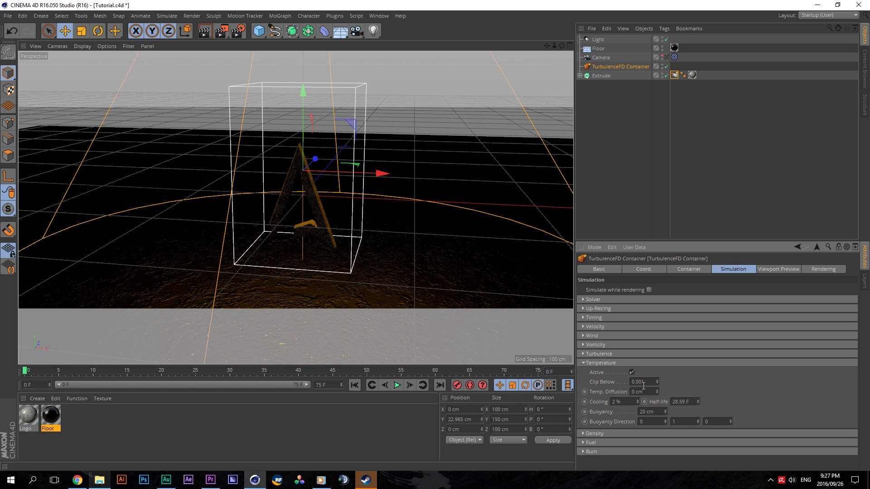
drag(607, 402, 601, 403)
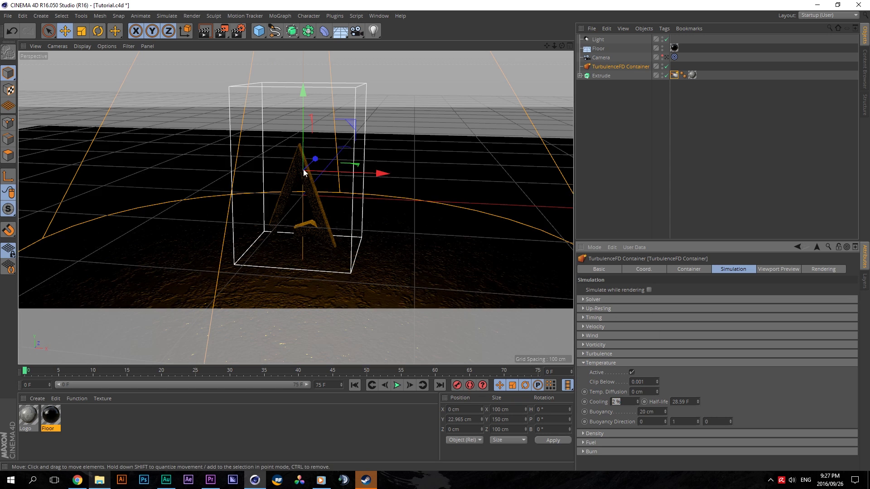
drag(554, 45, 528, 45)
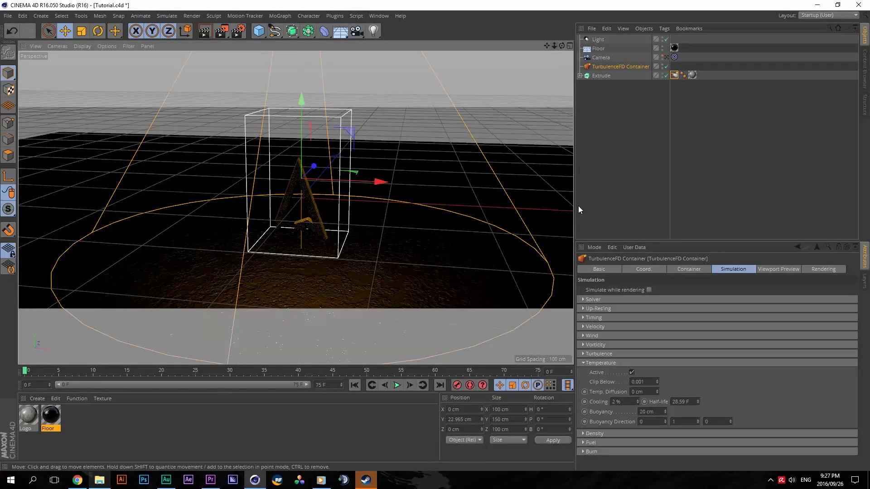
click(644, 411)
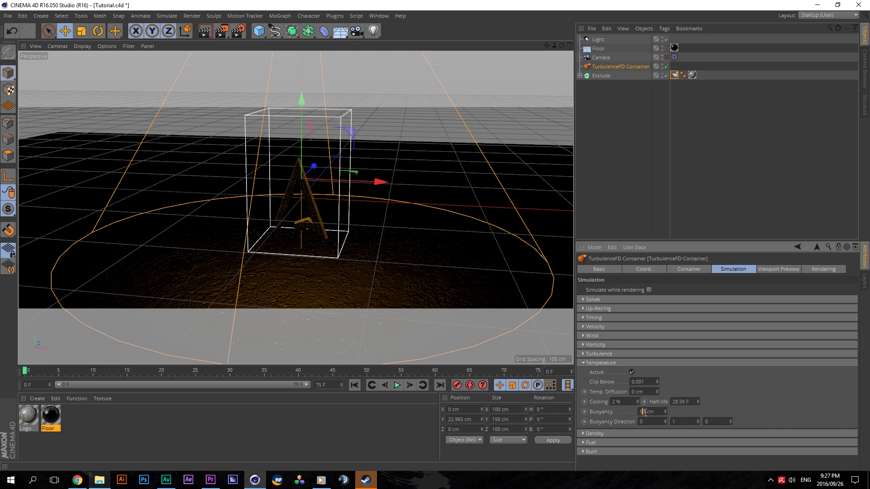
key(Return)
drag(618, 402, 607, 405)
text(10)
key(Return)
click(593, 363)
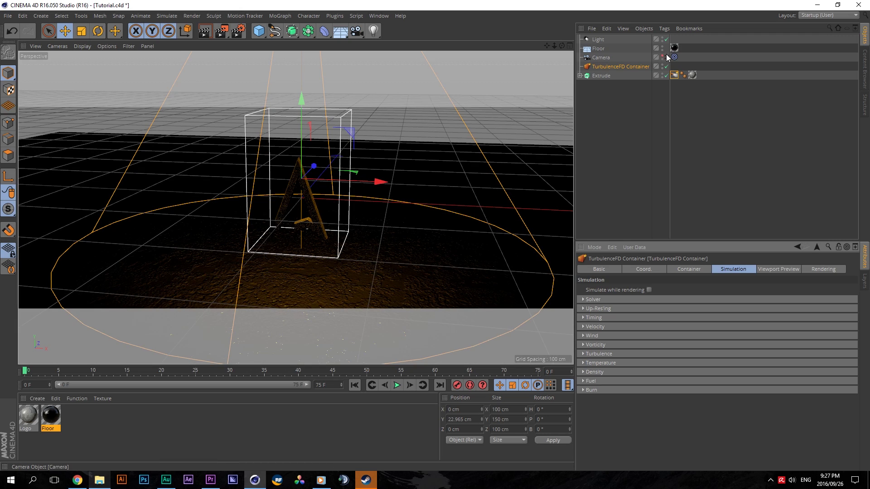
click(666, 57)
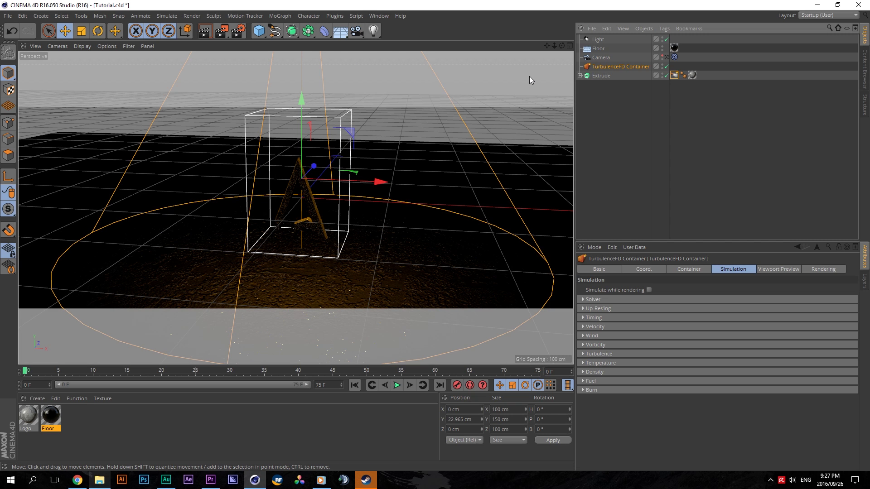
click(666, 57)
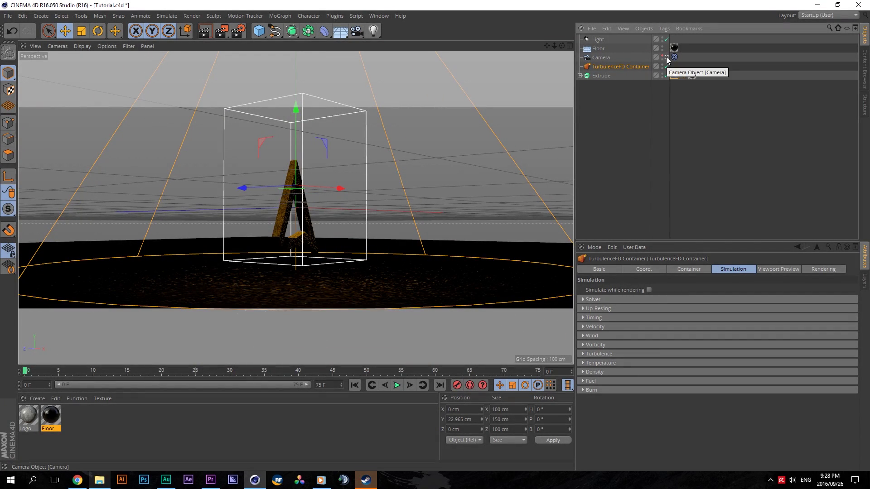
click(666, 57)
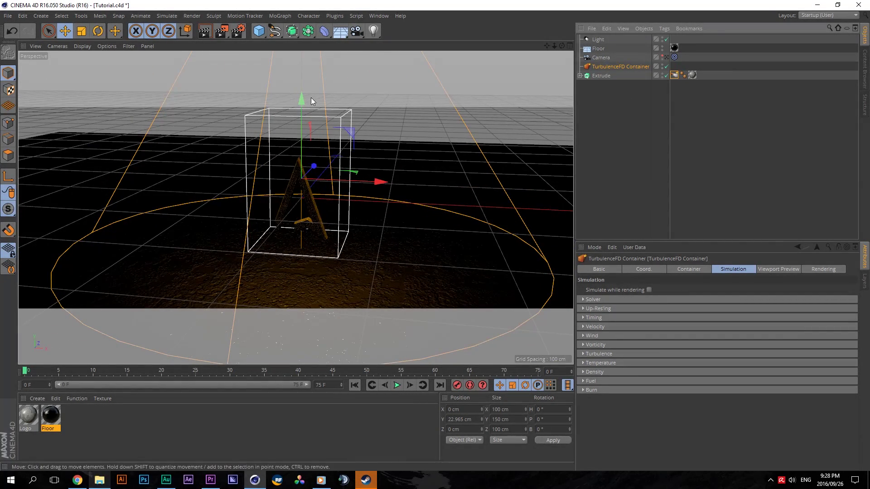
Step: Review the container's viewport preview mode and open its rendering settings
click(789, 269)
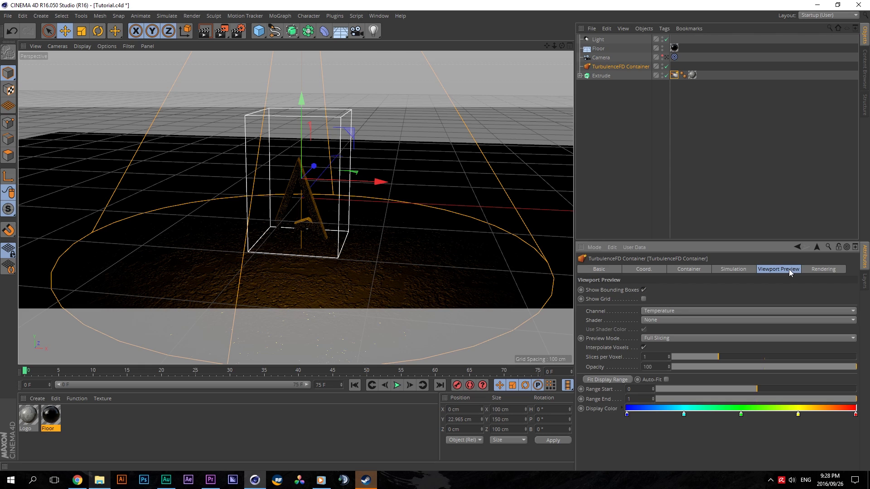
click(657, 338)
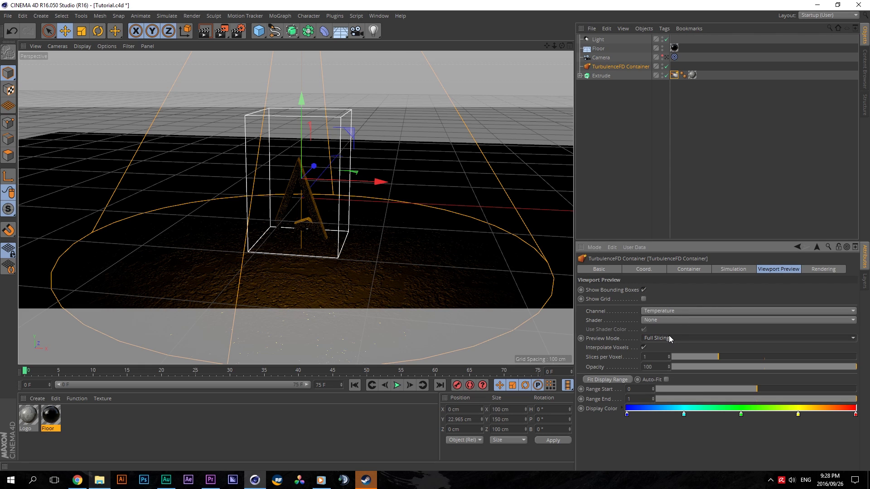
click(665, 347)
click(813, 269)
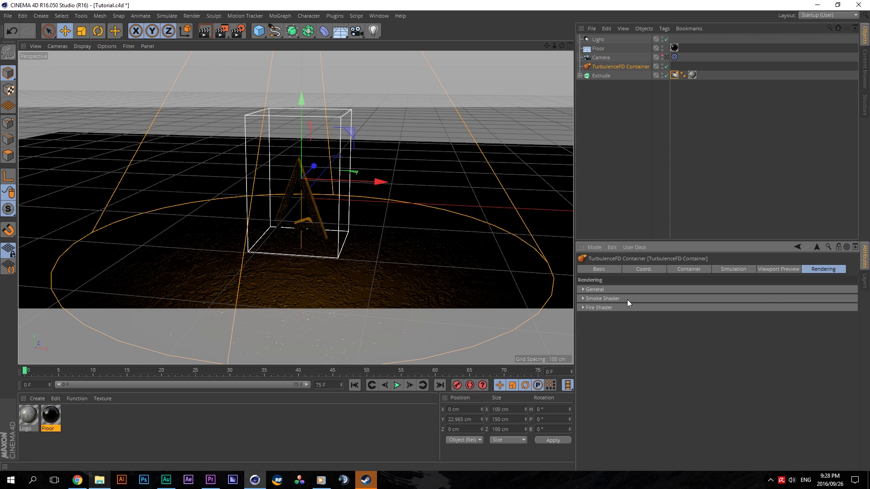
Step: Examine the container's fire shader settings and its temperature, turbulence and vorticity simulation settings
click(603, 308)
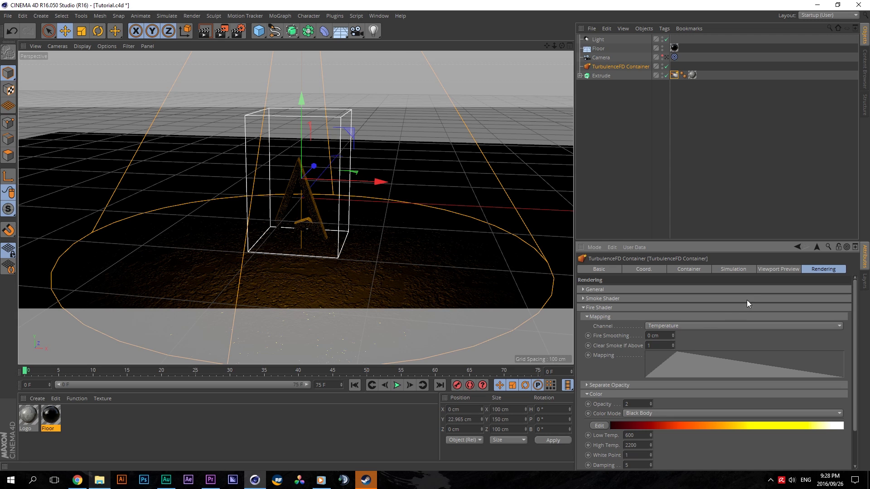
click(733, 269)
click(604, 363)
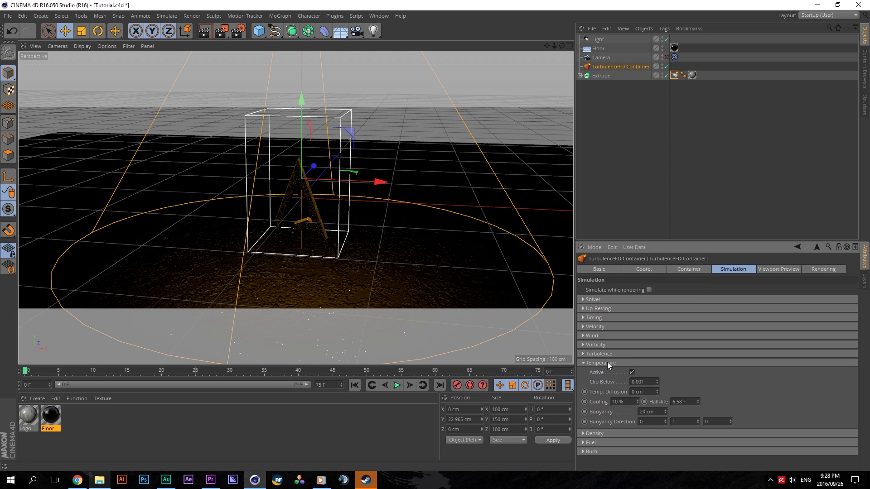
click(606, 353)
click(606, 346)
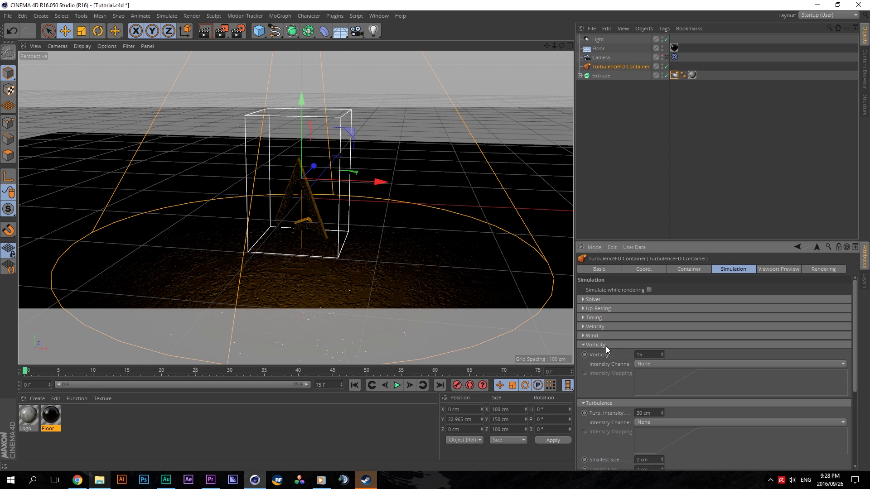
click(606, 346)
click(603, 353)
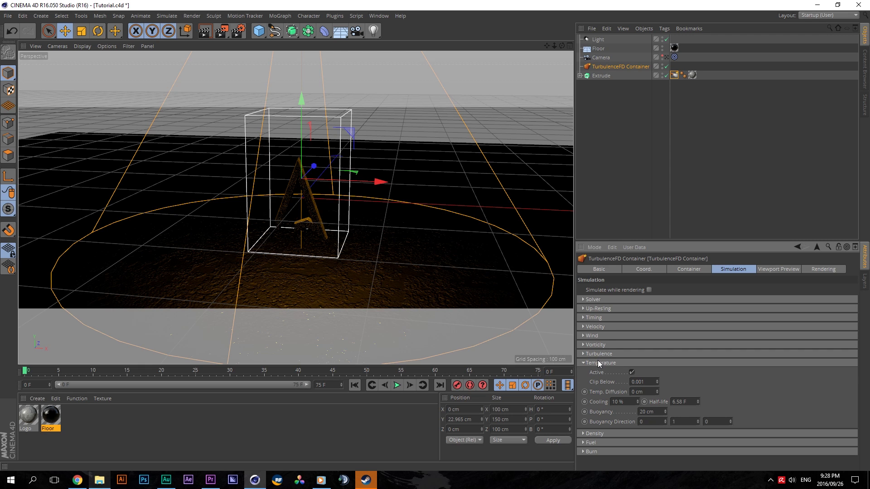
click(597, 363)
Step: Reshape the fire shader's temperature mapping curve into a narrow peak with curved slopes, moving its end point to about 0.45
click(827, 271)
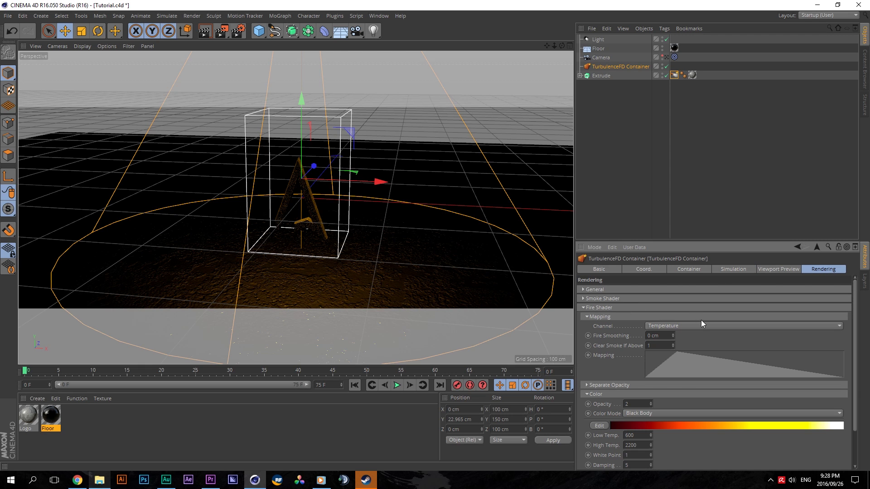
double_click(677, 364)
drag(340, 260, 416, 256)
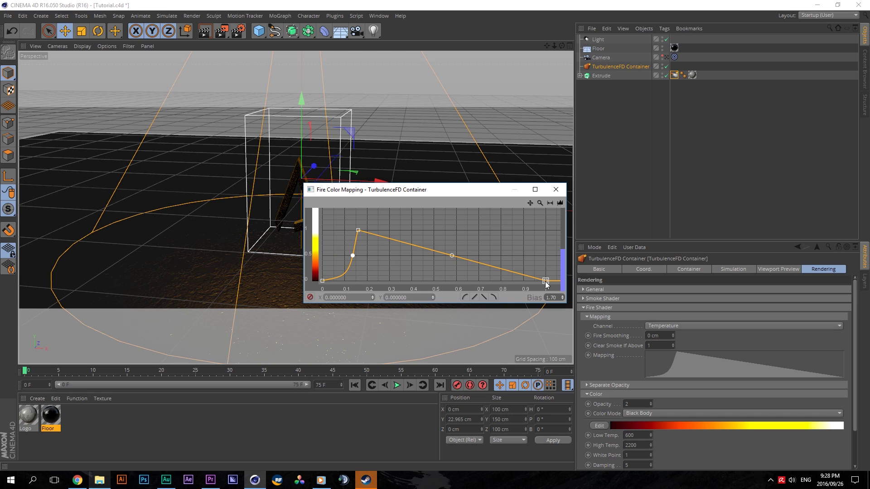
drag(544, 281, 422, 290)
drag(389, 255, 253, 262)
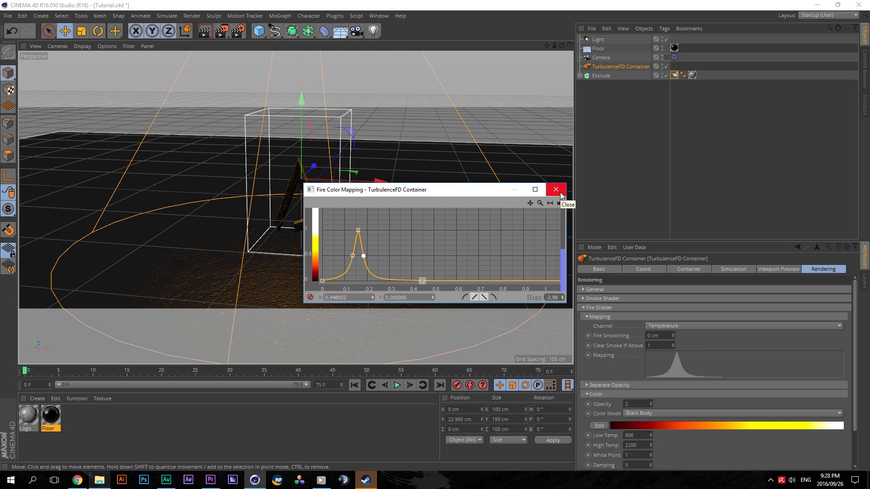
click(556, 190)
click(592, 308)
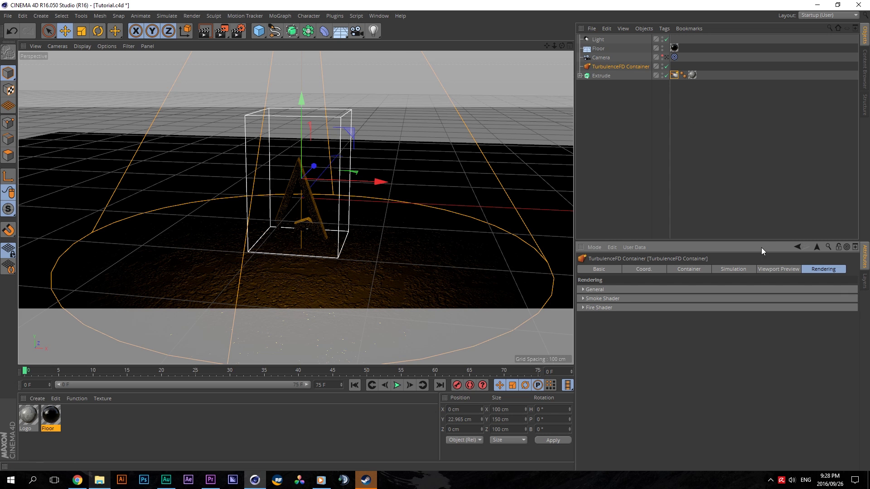
Step: Return the viewport to the scene camera's view and save the project
click(770, 269)
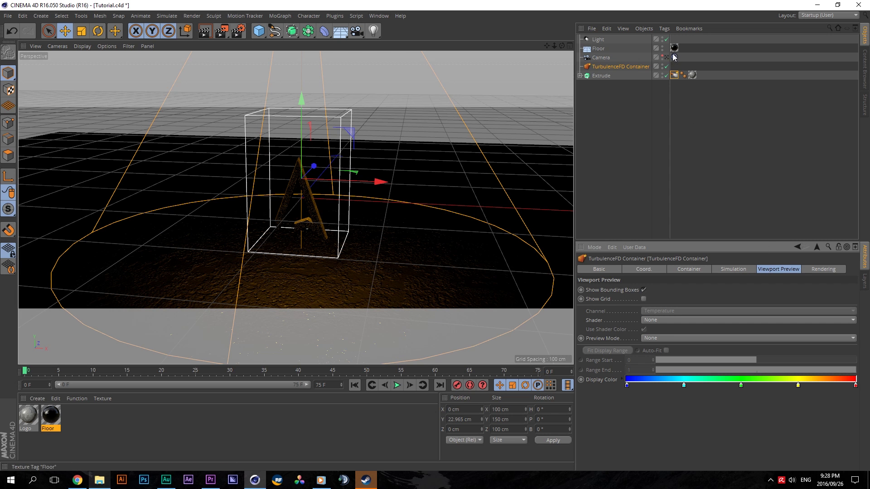
click(667, 58)
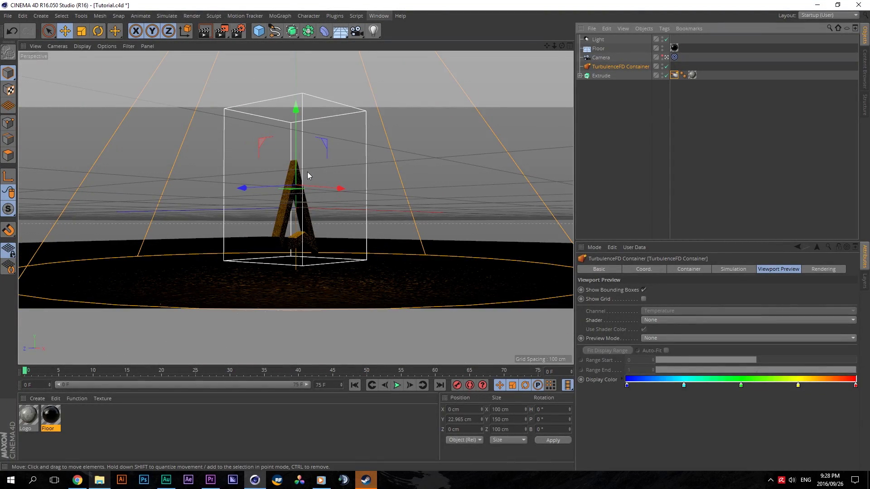
click(7, 16)
click(18, 88)
Step: Open the TurbulenceFD simulation window and move it down over the viewport
click(334, 17)
mouse_move(365, 44)
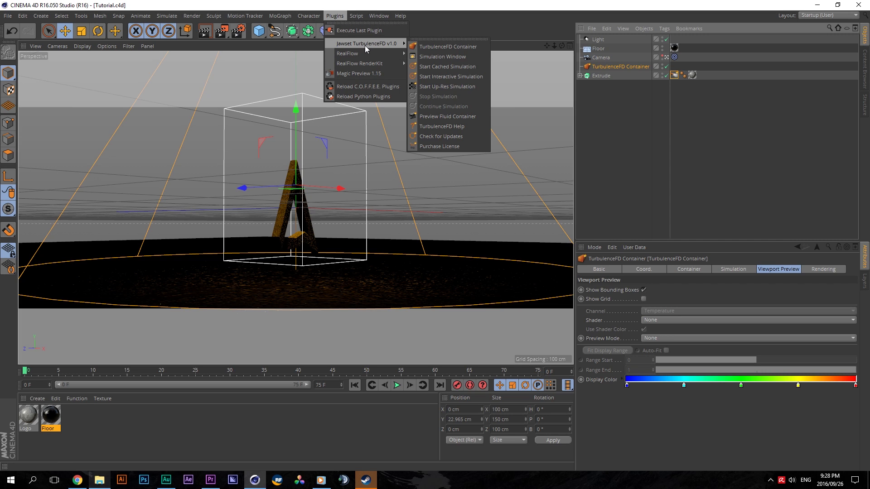
click(441, 56)
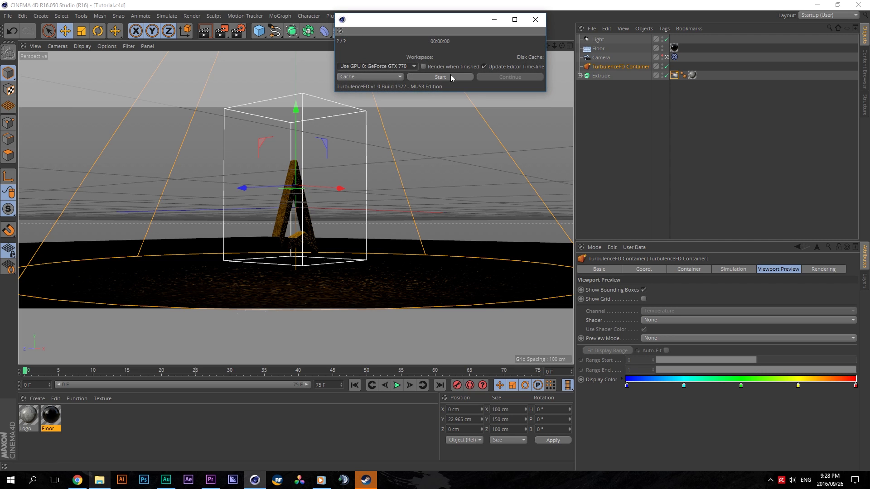
drag(410, 20, 400, 62)
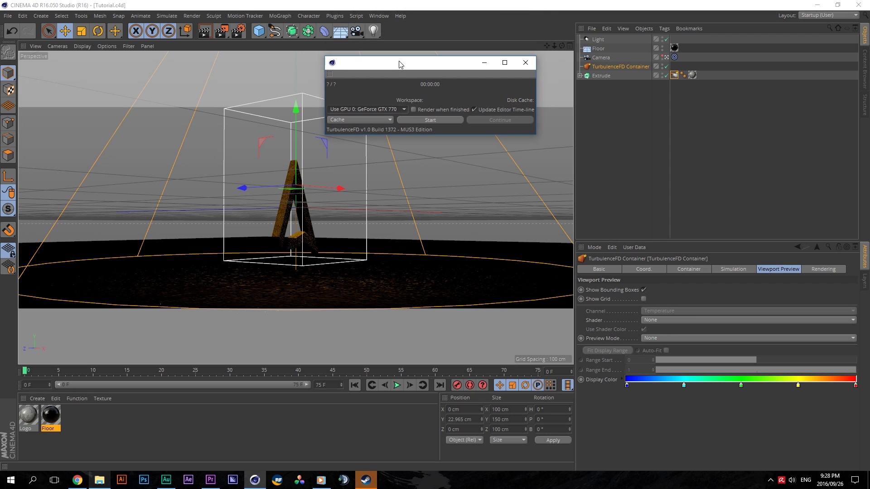
Step: Examine the container's solver settings and its general, smoke shader and fire shader rendering settings
click(721, 268)
click(593, 300)
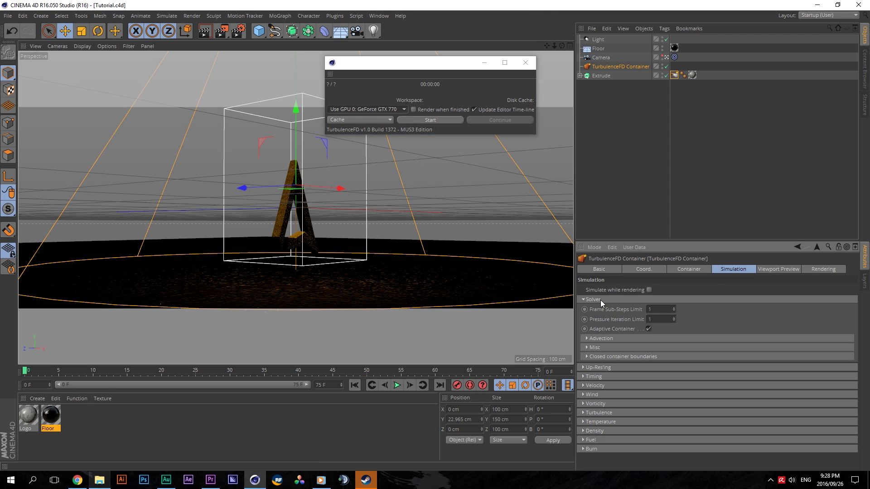
click(818, 268)
click(746, 267)
click(822, 269)
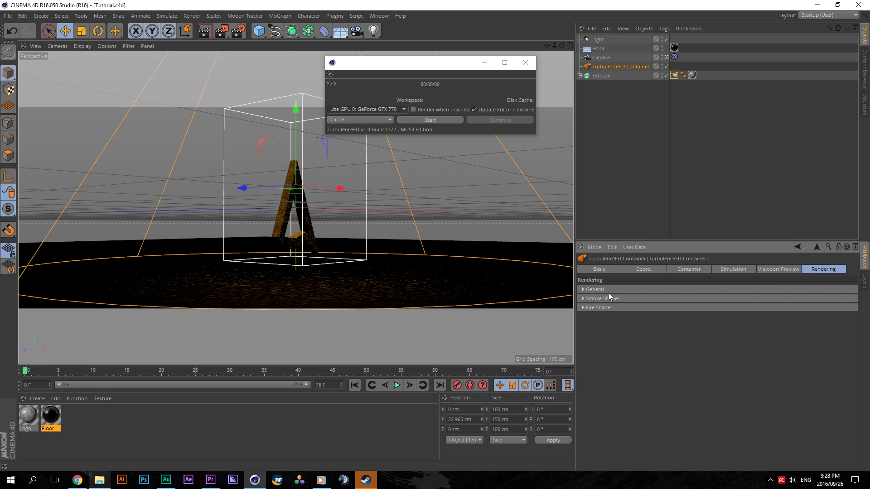
click(594, 289)
click(608, 290)
click(604, 299)
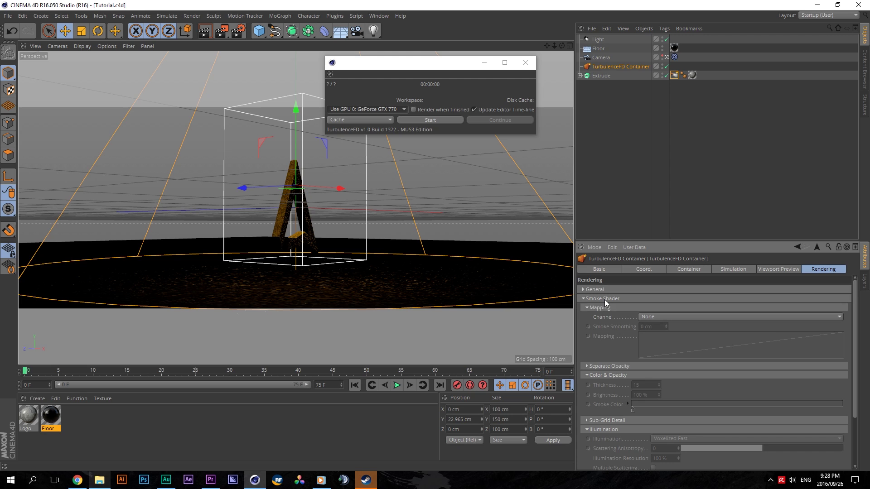
click(605, 299)
click(601, 309)
click(600, 308)
Step: Examine the container's timing, velocity and wind simulation settings, its resolution and cache settings, and its viewport preview options
click(741, 270)
click(606, 319)
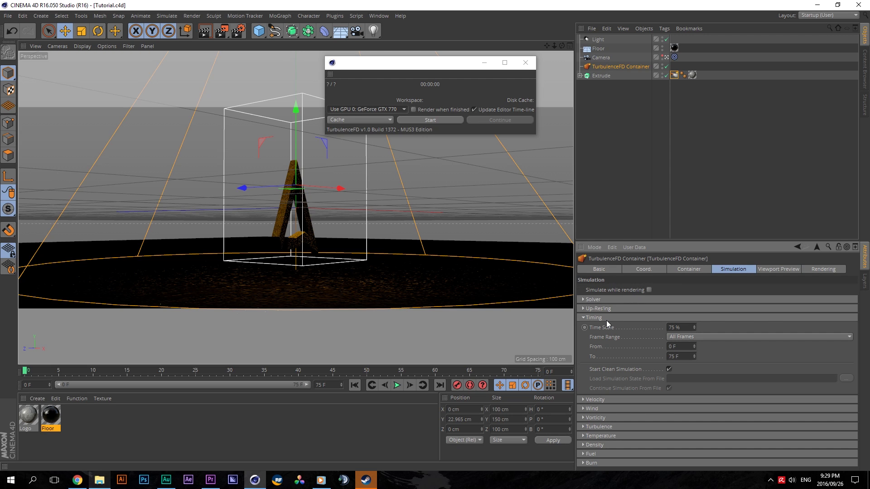
click(606, 319)
click(605, 327)
click(605, 327)
click(605, 326)
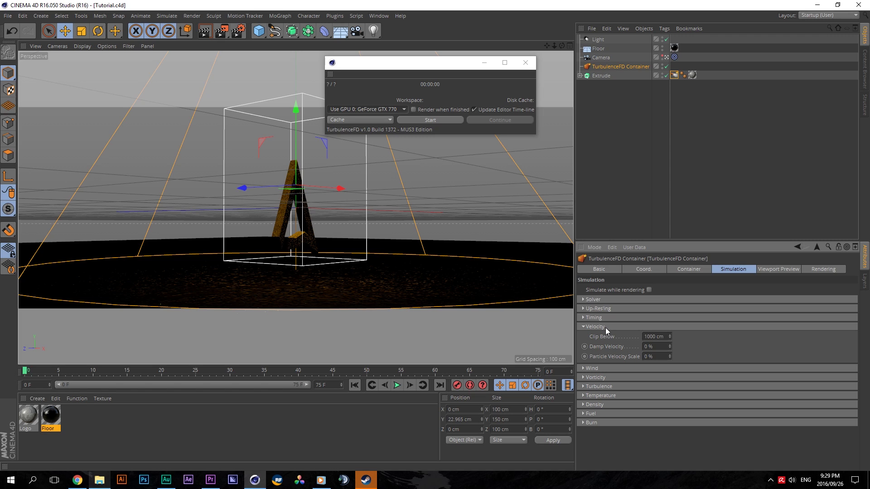
click(605, 327)
click(604, 335)
click(602, 326)
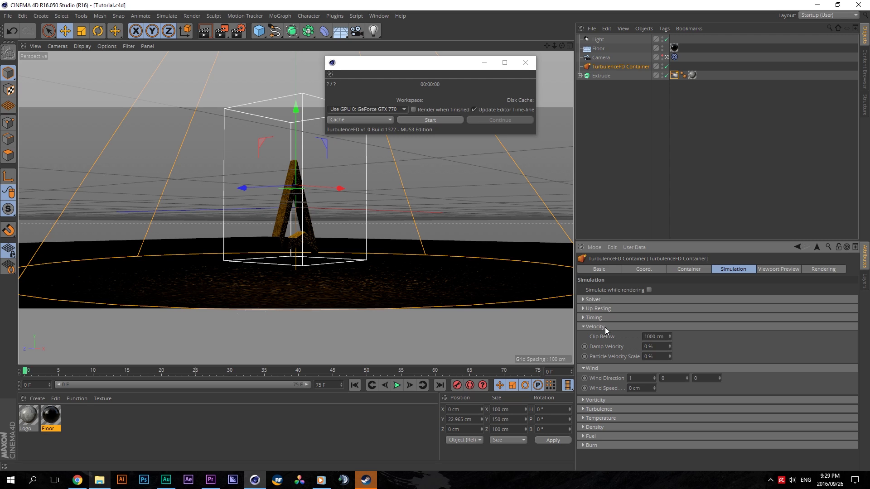
click(605, 327)
click(605, 334)
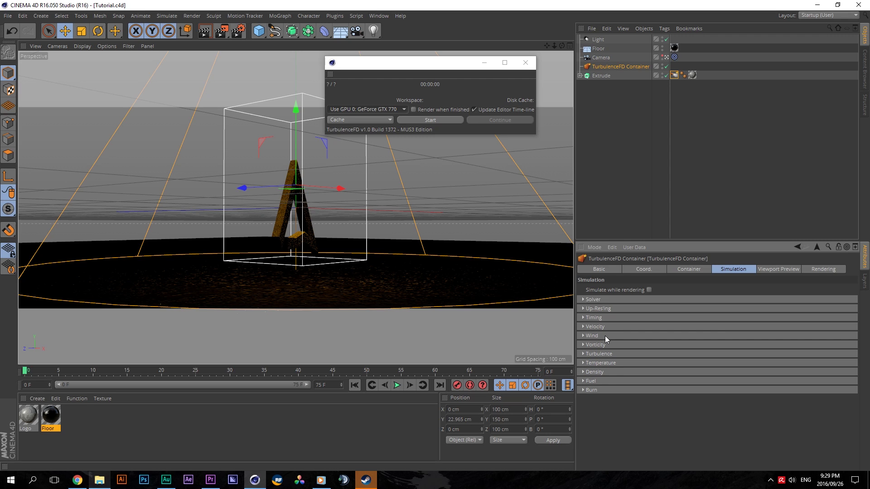
click(693, 271)
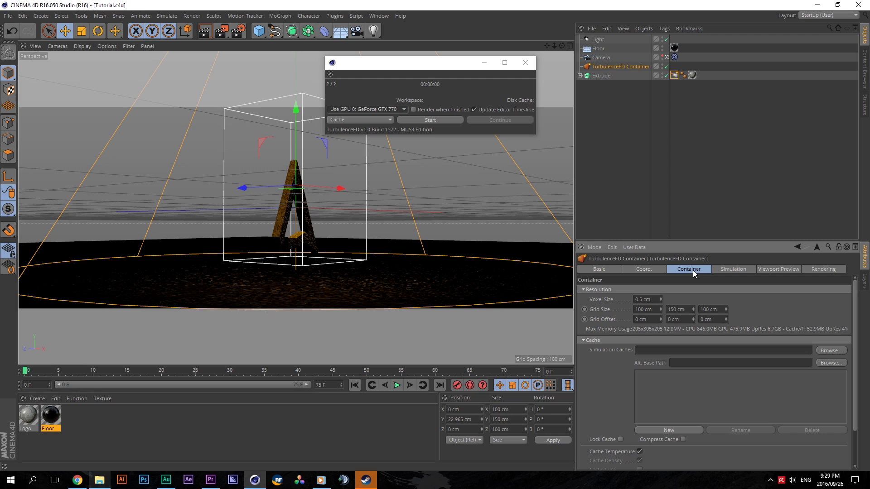
click(739, 269)
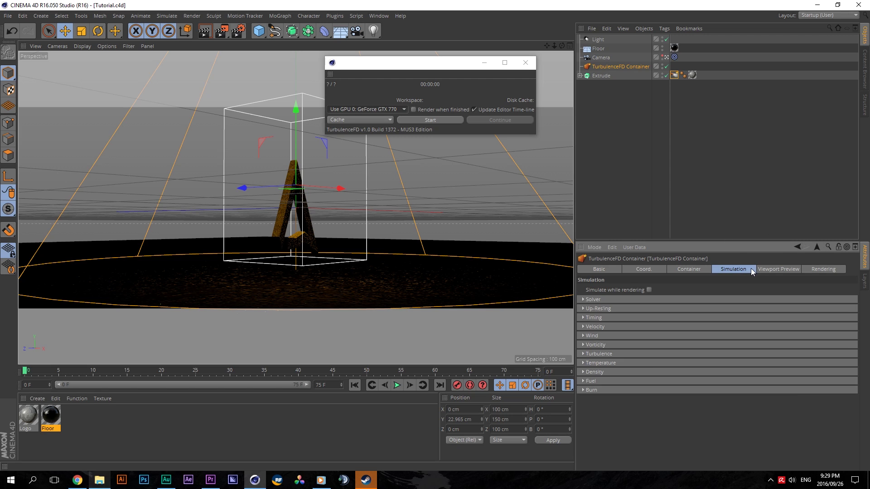
click(766, 269)
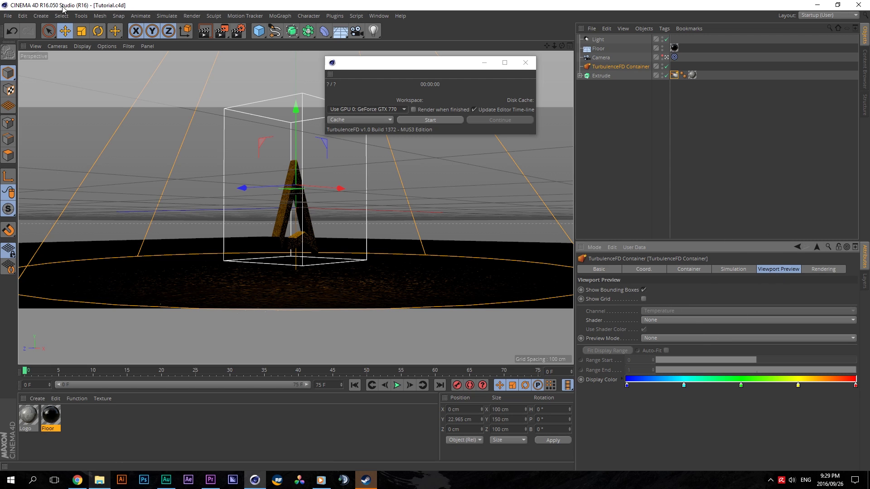
Step: Save the project, keep the container's preview mode at None, and start the cached fluid simulation
click(8, 16)
click(19, 97)
click(659, 340)
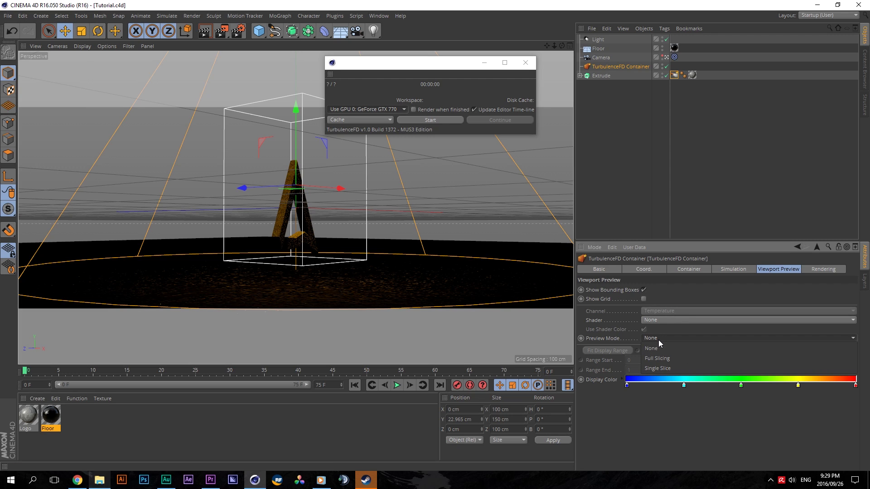
click(660, 349)
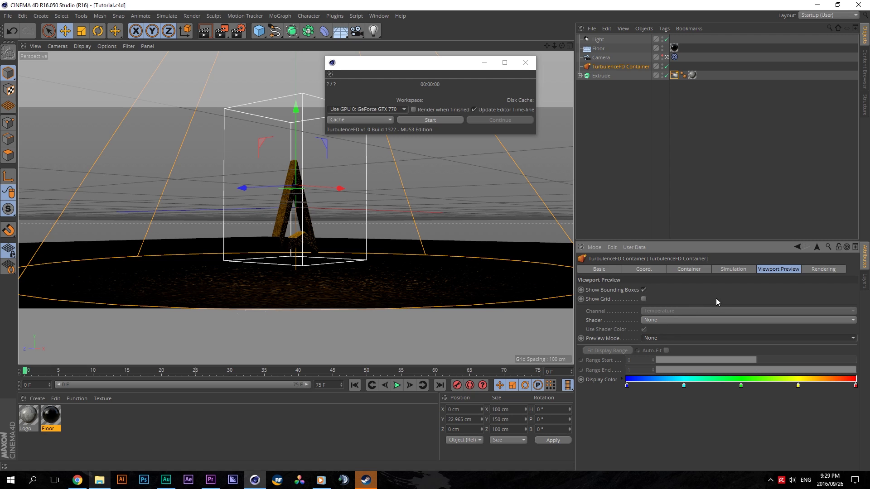
click(429, 119)
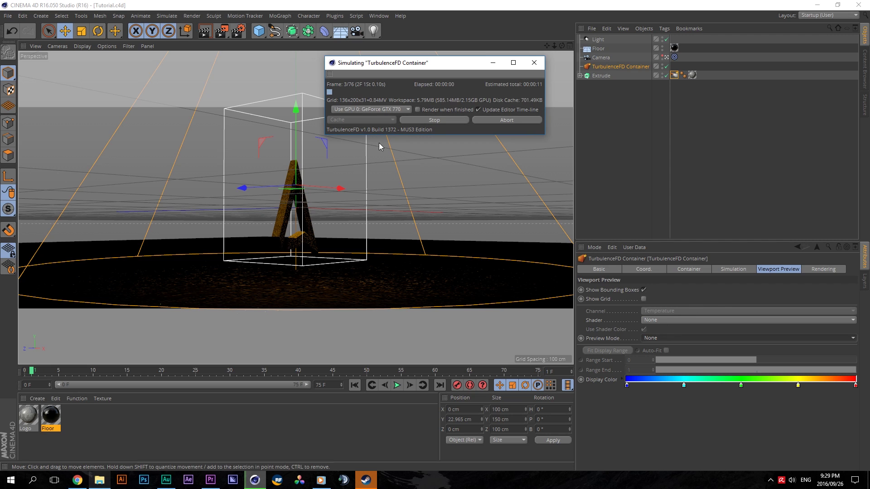
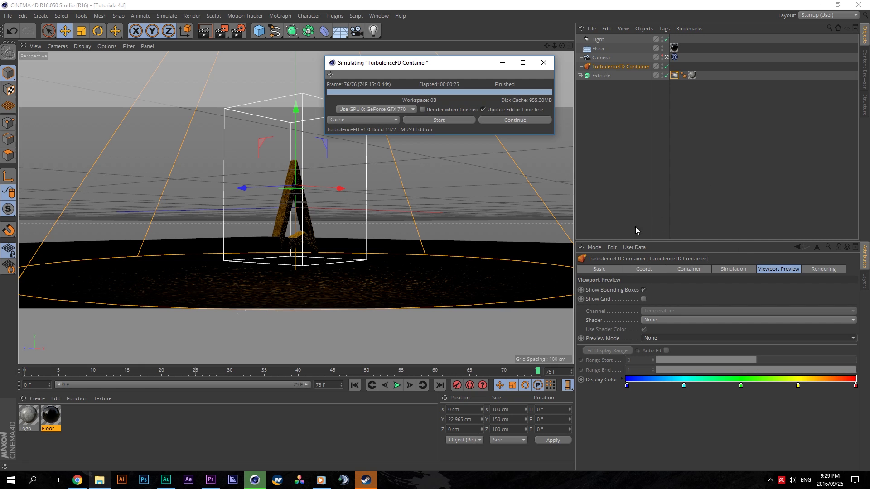
Step: Set the container's preview mode to Full Slicing and scrub the timeline to inspect the simulated fluid
click(680, 337)
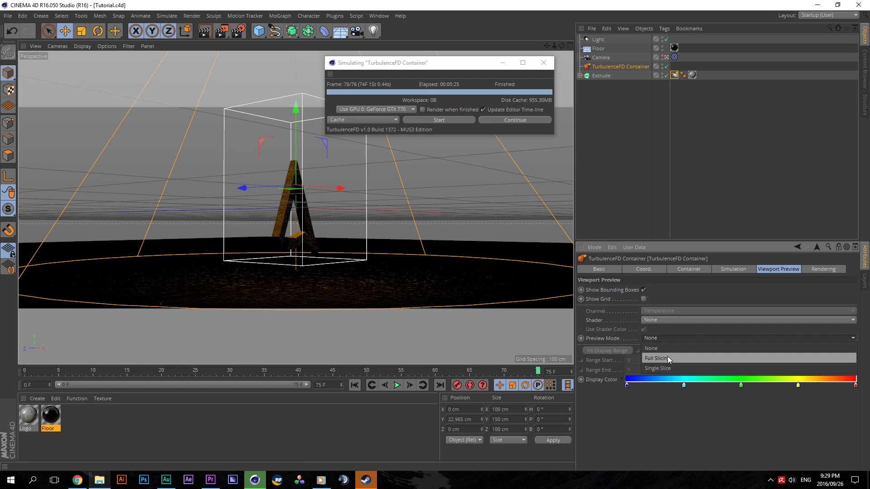
click(667, 356)
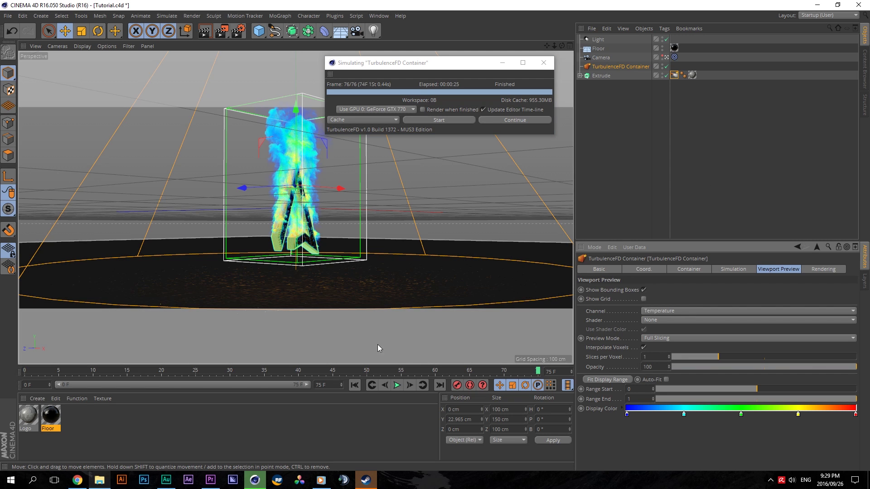
drag(380, 371, 483, 376)
Step: Try the Single Slice preview mode on the container and return it to Full Slicing
click(689, 337)
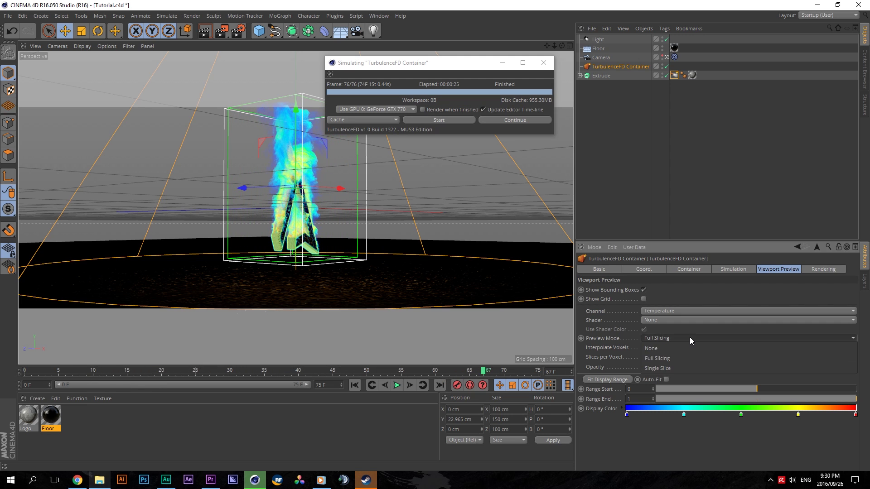
click(662, 367)
click(658, 338)
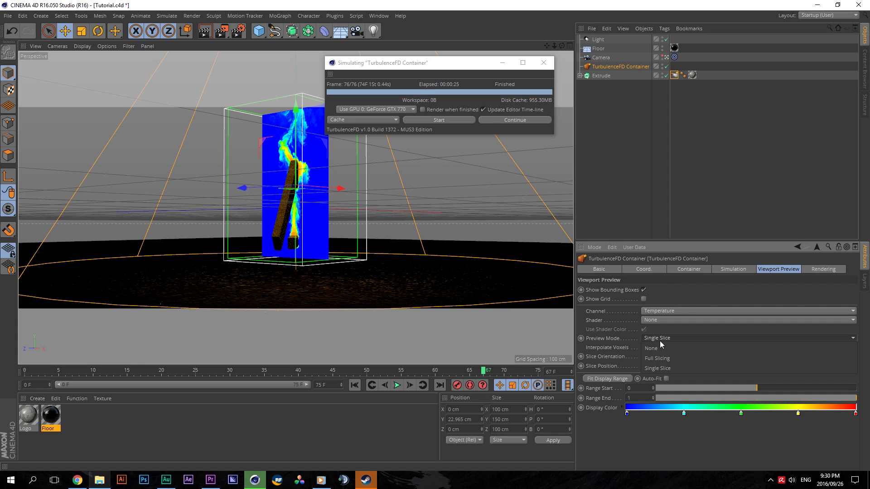
click(667, 338)
Step: Keep Temperature as the preview channel, set the preview shader to Fire Shader, and scrub through the animation
click(668, 312)
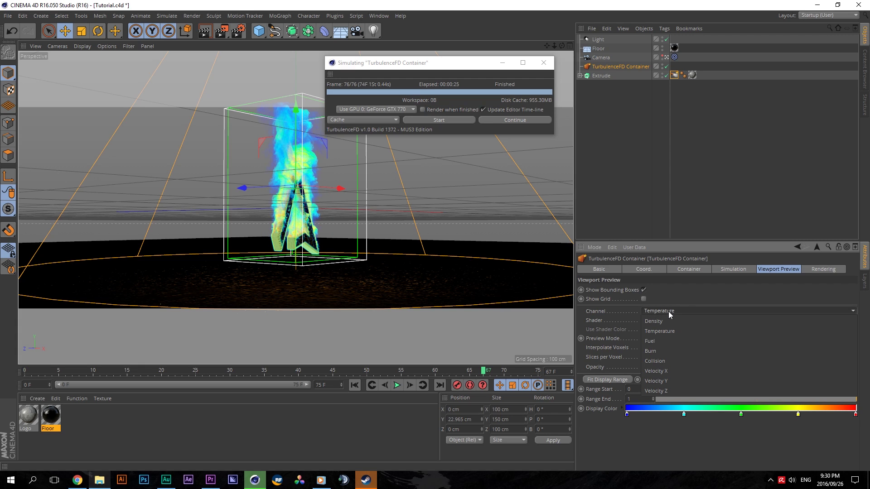
click(668, 311)
click(664, 320)
click(658, 340)
drag(240, 370, 122, 371)
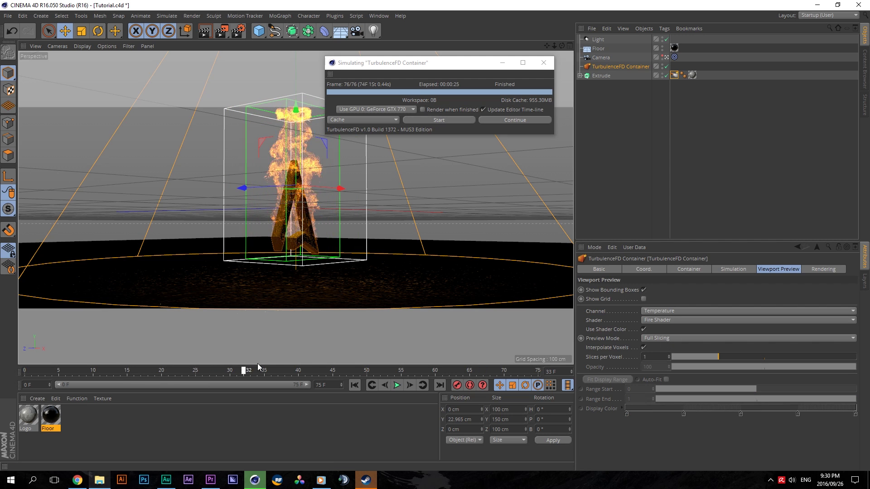
Step: Switch the container's viewport preview shader to Smoke Shader
click(659, 320)
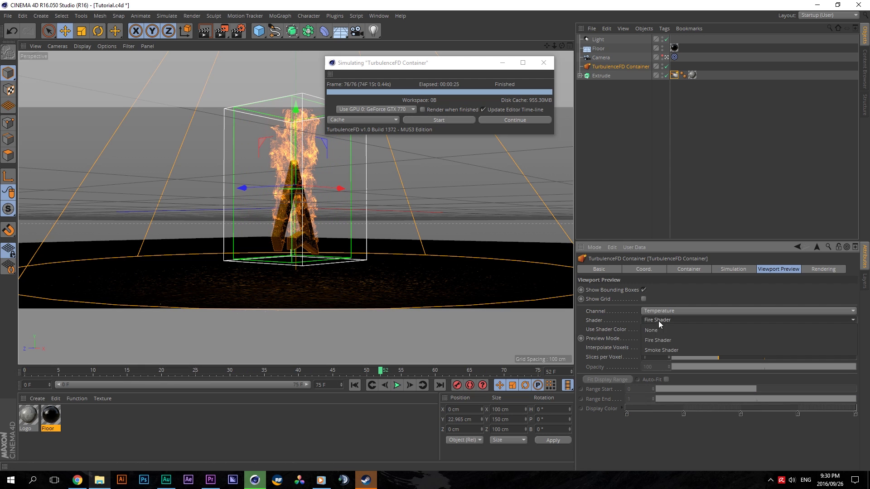
click(666, 350)
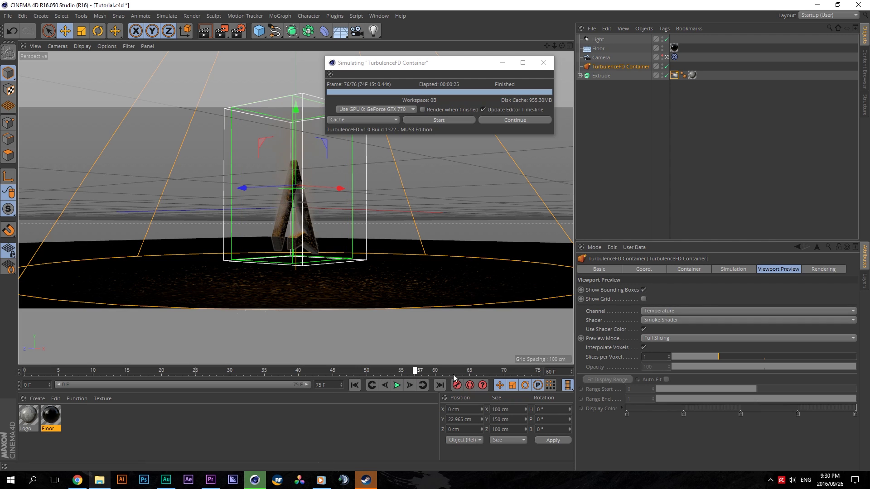
Step: Scrub the Smoke Shader preview, set the container's preview shader to None, and move the timeline to frame 50
drag(455, 374, 495, 372)
click(679, 320)
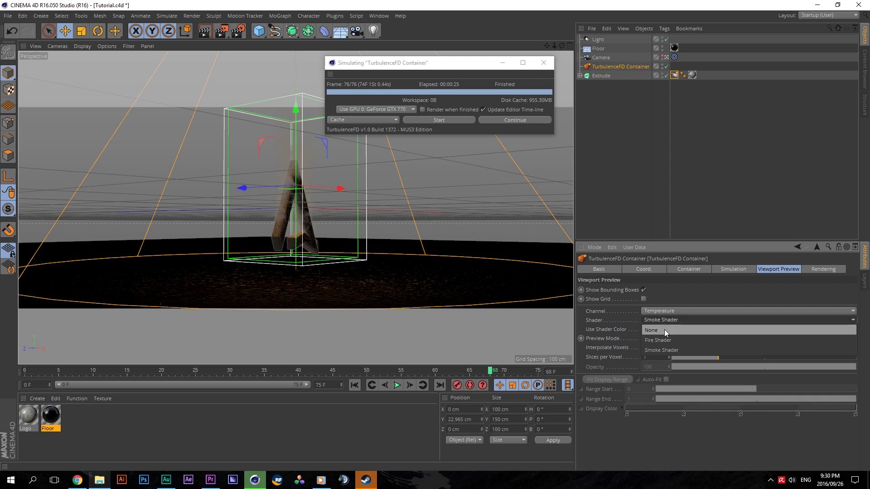
click(664, 330)
drag(294, 374, 367, 364)
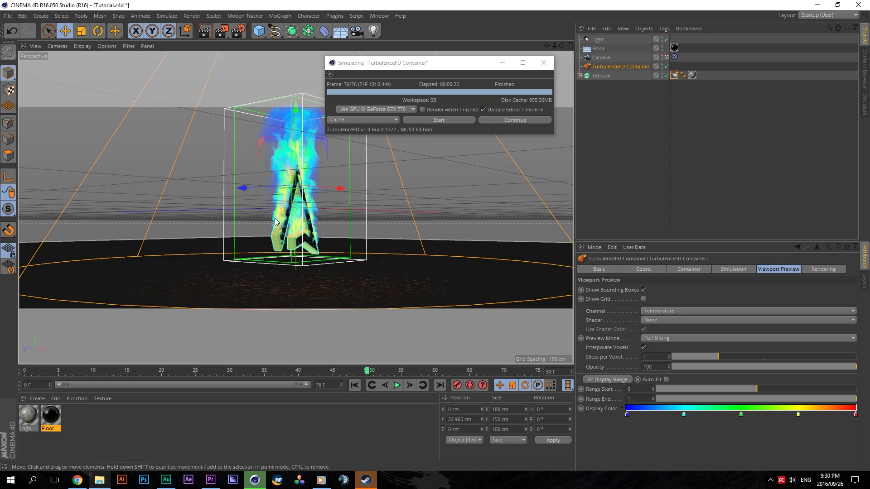
Step: Open Magic Preview to render the current fire frame at 100% quality and close the finished simulation window
click(484, 68)
drag(485, 67, 676, 101)
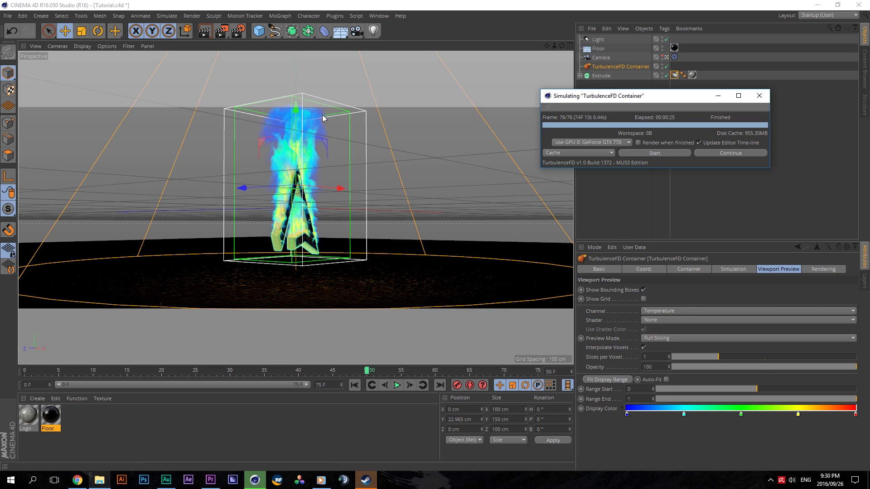
click(379, 16)
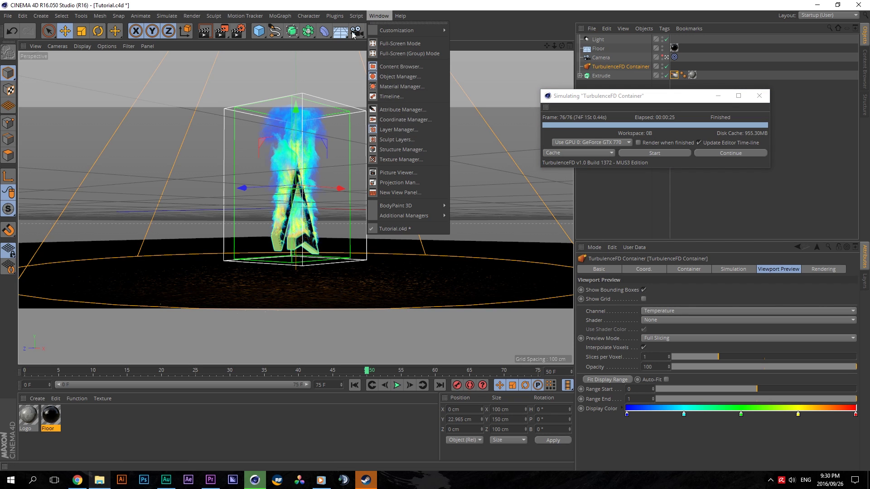
mouse_move(340, 16)
click(342, 78)
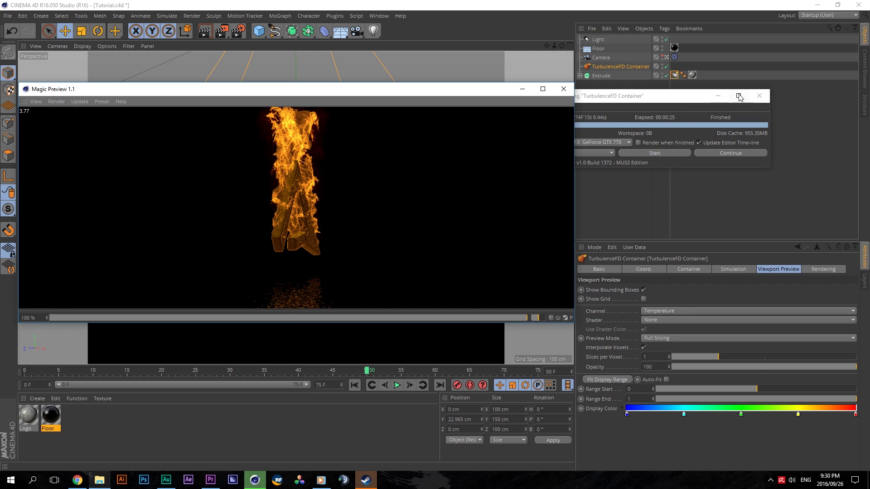
click(759, 95)
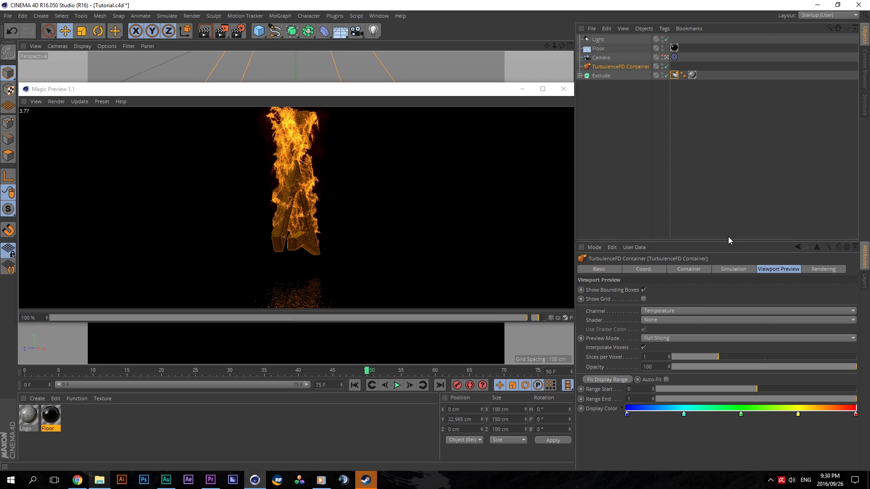
Step: Review the TurbulenceFD container's Up-Resing options and its resolution and cache settings
click(733, 269)
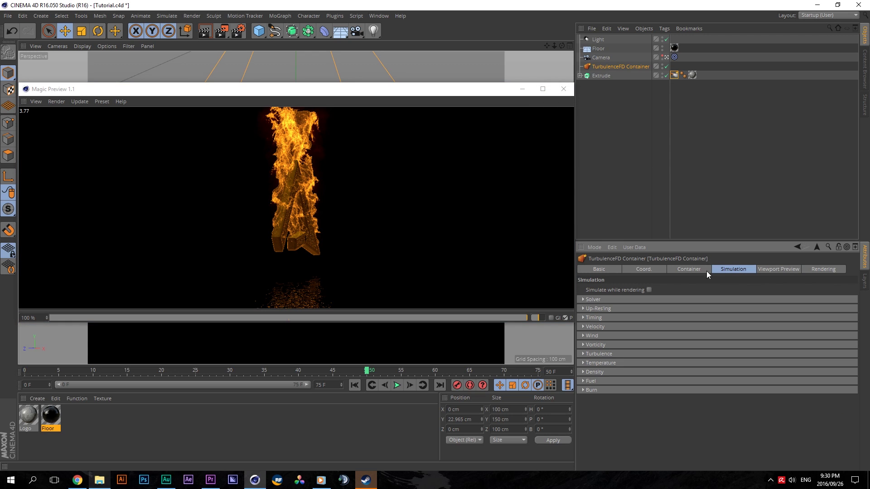
click(597, 309)
click(597, 308)
click(688, 269)
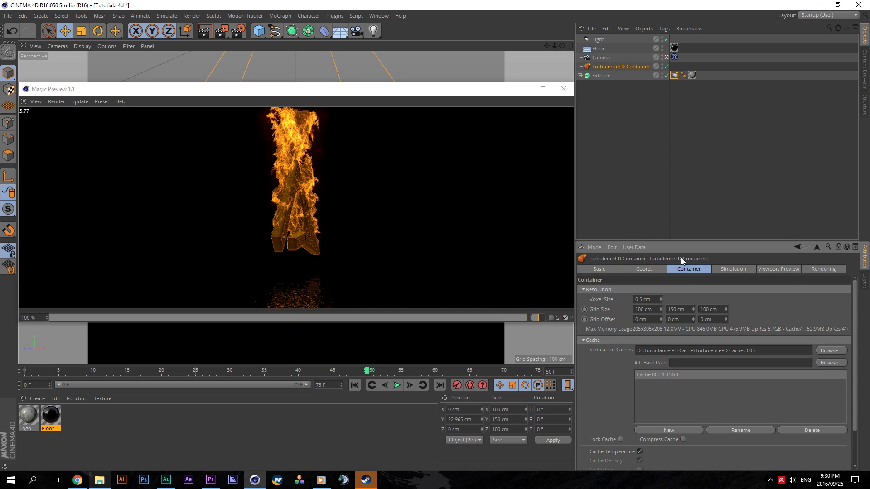
drag(853, 324, 838, 308)
Step: In the Magic Preview render setting, disable saving, choose PNG as the format, and look over the Ambient Occlusion and Global Illumination options
click(238, 30)
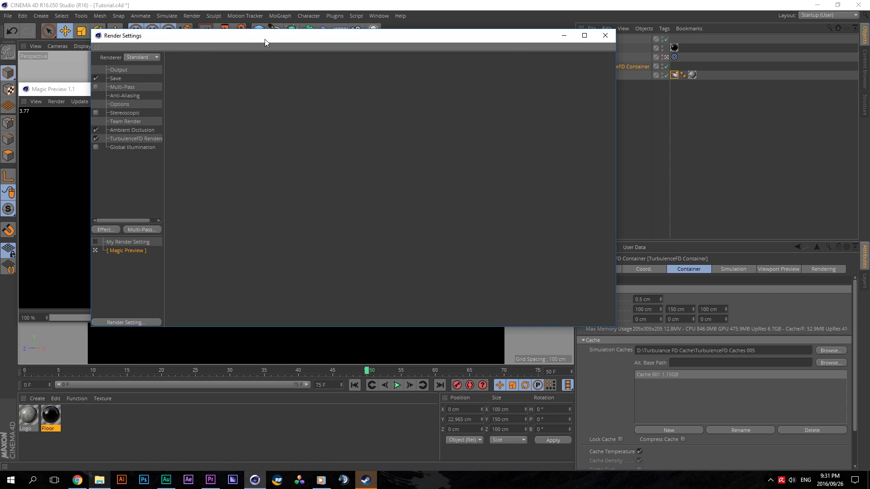
click(119, 70)
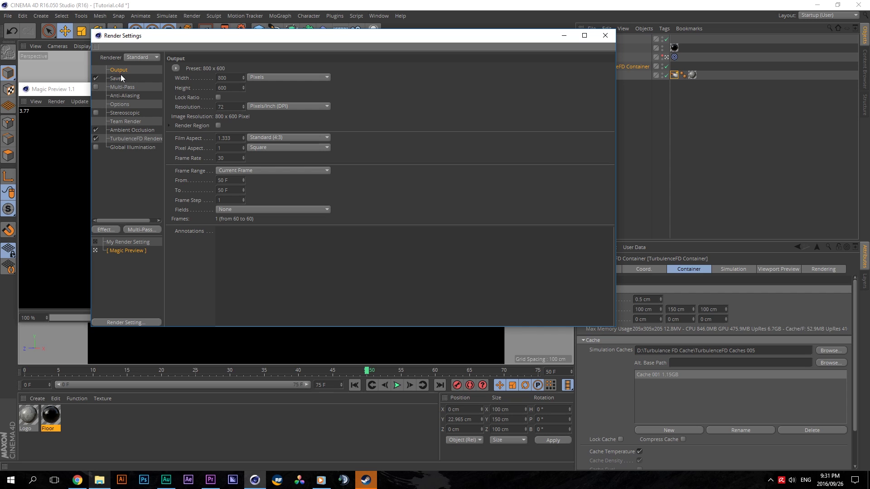
click(119, 78)
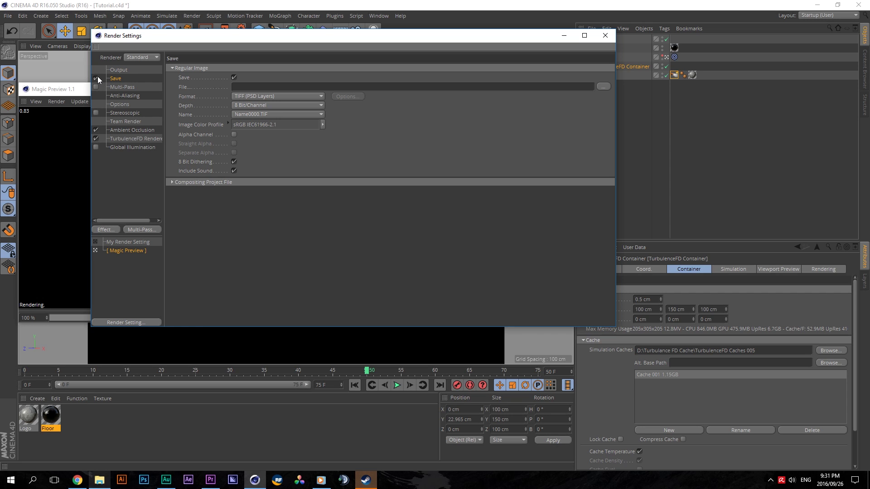
click(95, 77)
click(277, 96)
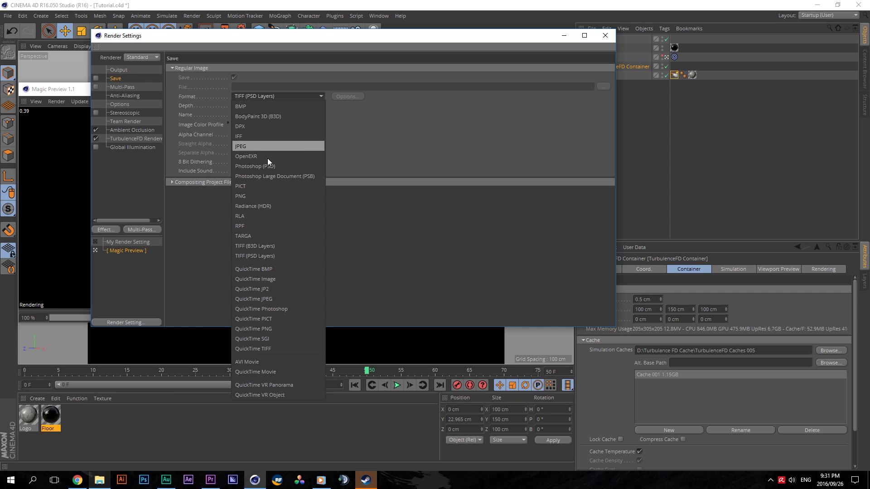
click(243, 194)
click(145, 130)
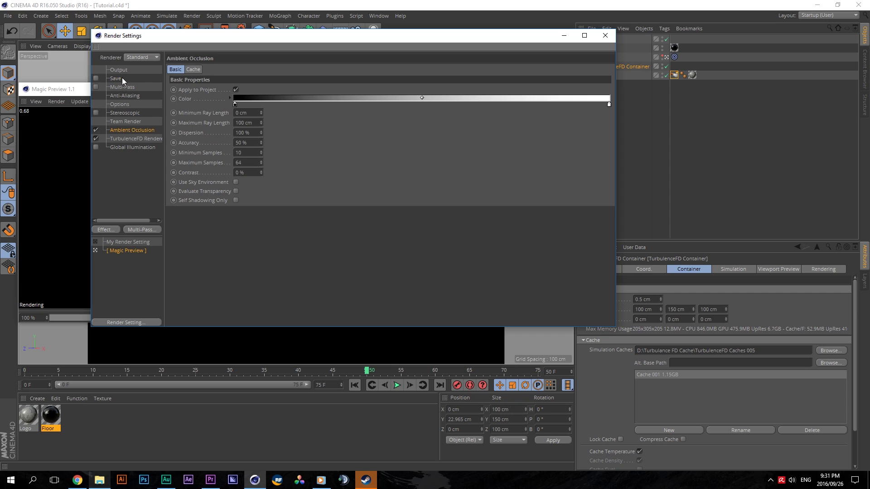
click(121, 78)
click(126, 147)
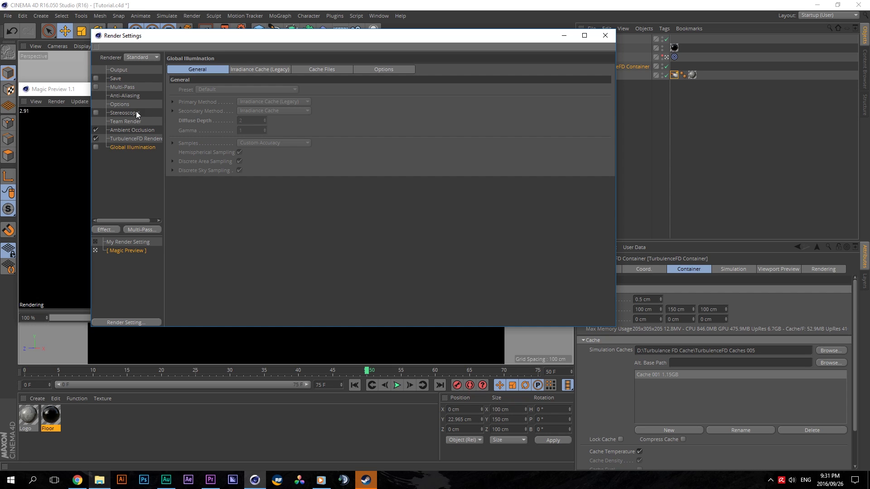
Step: Close, reopen and close Magic Preview again to make My Render Setting active
drag(235, 41, 472, 148)
click(559, 88)
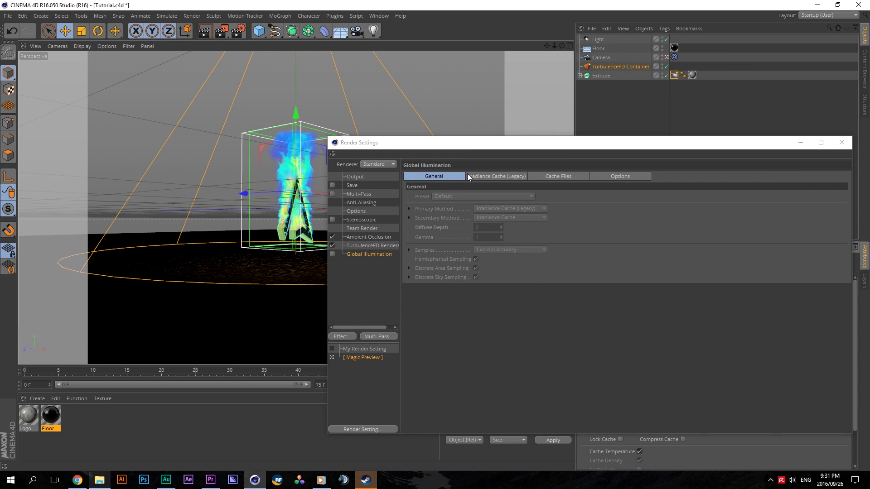
click(369, 18)
mouse_move(335, 16)
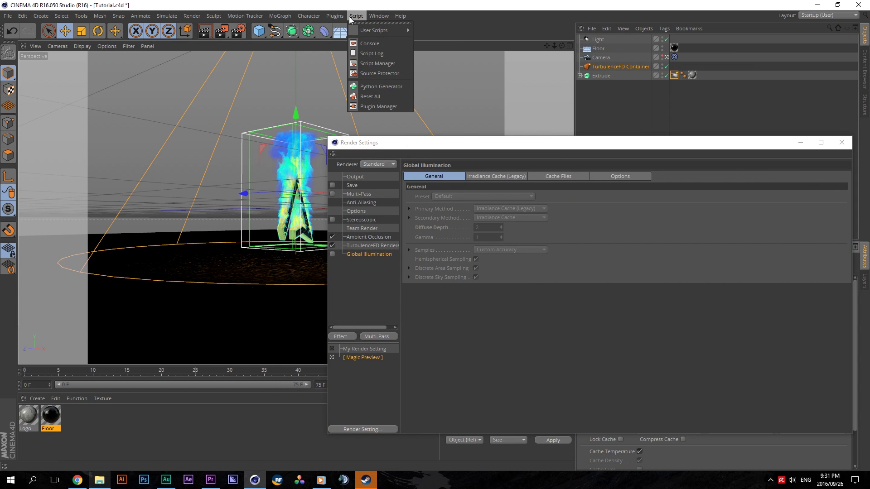
click(362, 73)
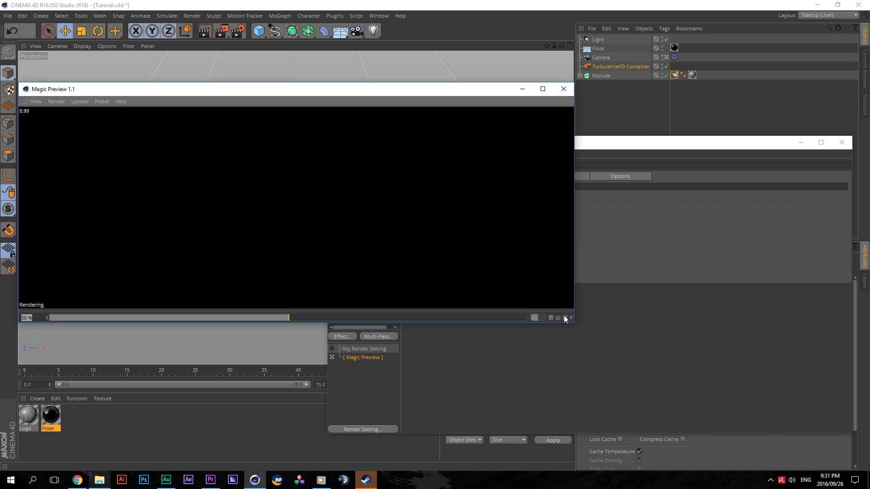
click(565, 317)
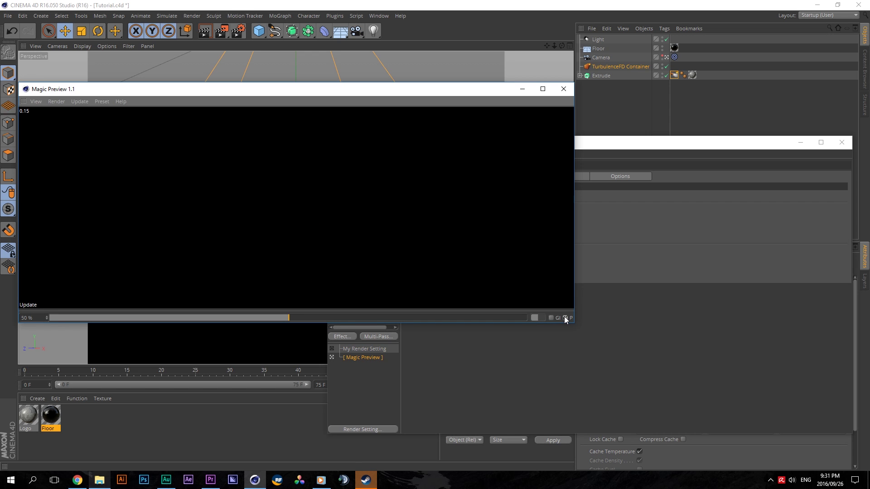
click(564, 89)
Step: Check the Save and Output options of My Render Setting and render frame 50 in the Picture Viewer at 1920 x 700
drag(510, 147, 320, 97)
click(161, 135)
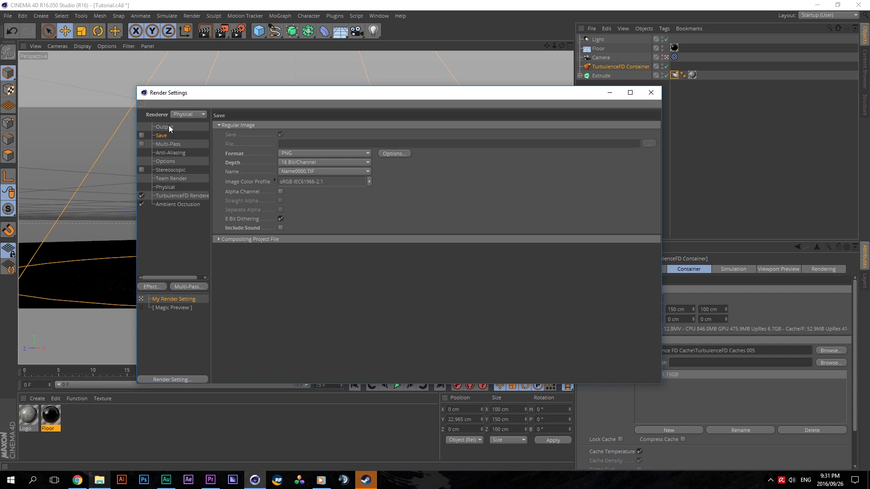
click(169, 126)
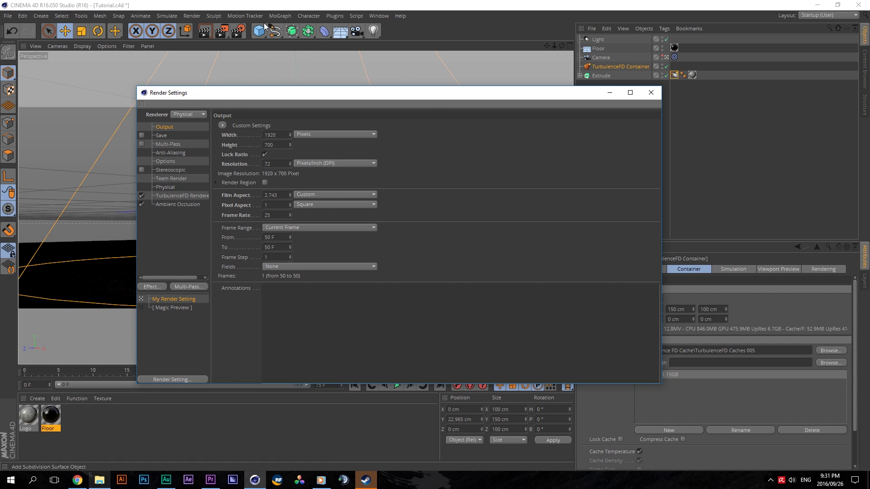
click(226, 33)
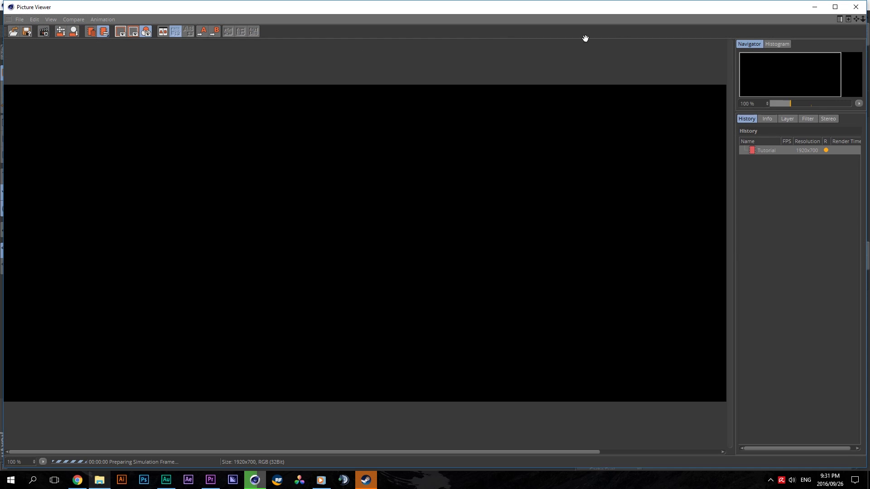
click(835, 7)
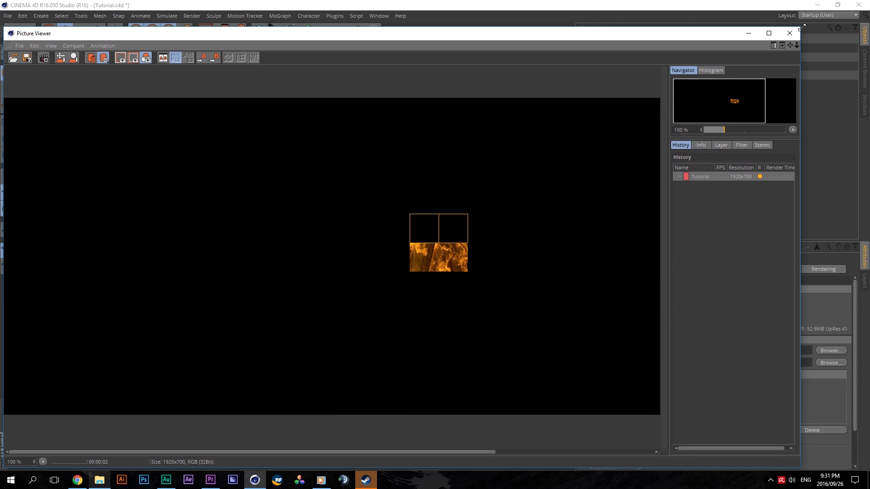
drag(499, 34, 243, 35)
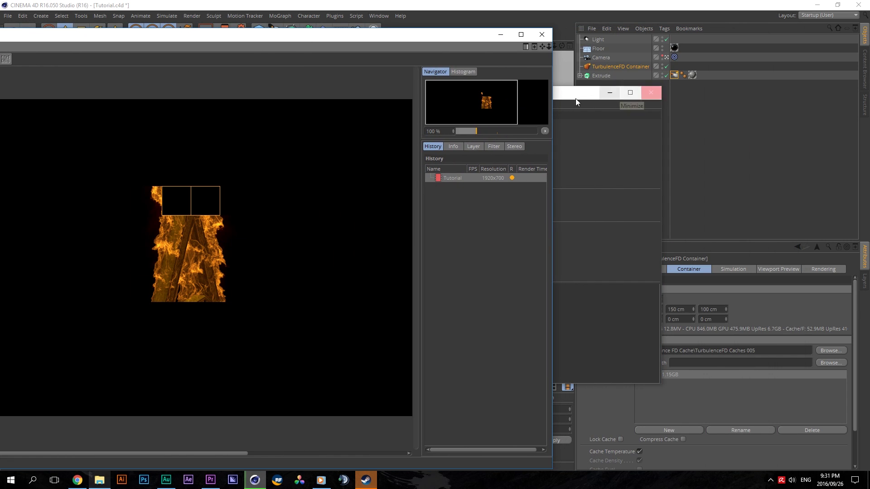
click(651, 93)
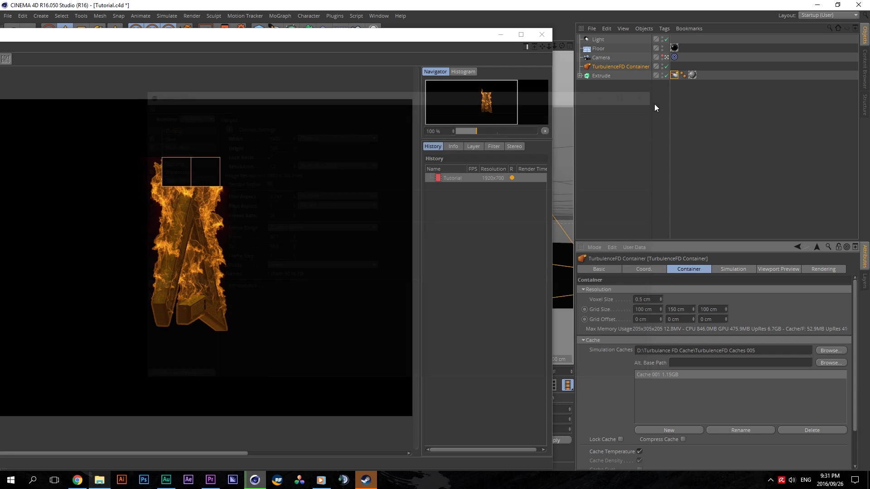
Step: Show the TurbulenceFD container's rendering attributes
click(826, 271)
click(681, 290)
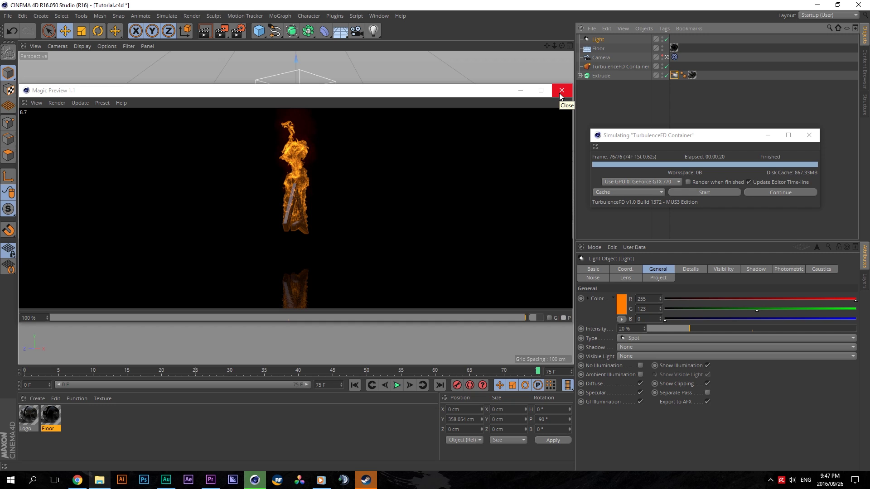
Step: Restart Magic Preview and raise its preview quality to 100%
click(561, 91)
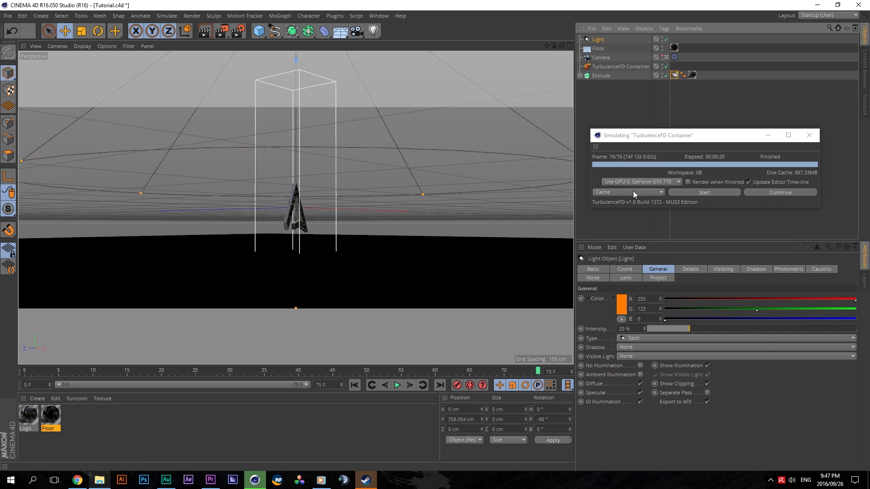
click(379, 16)
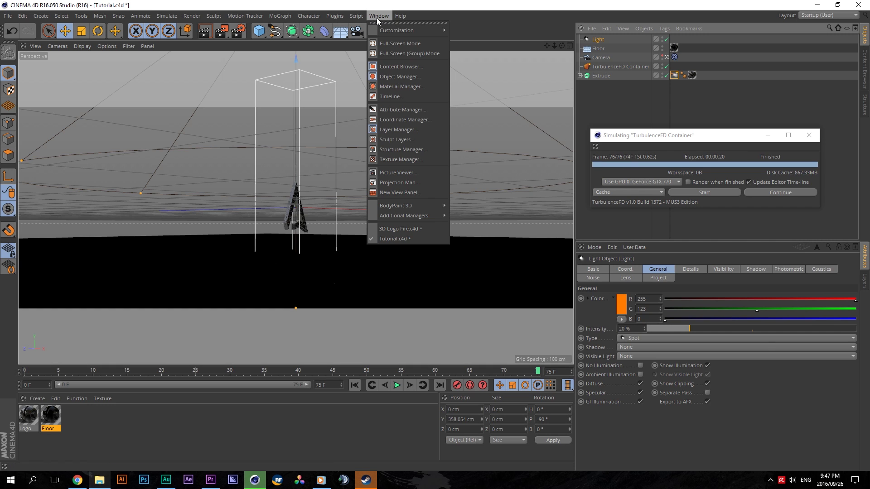
mouse_move(356, 16)
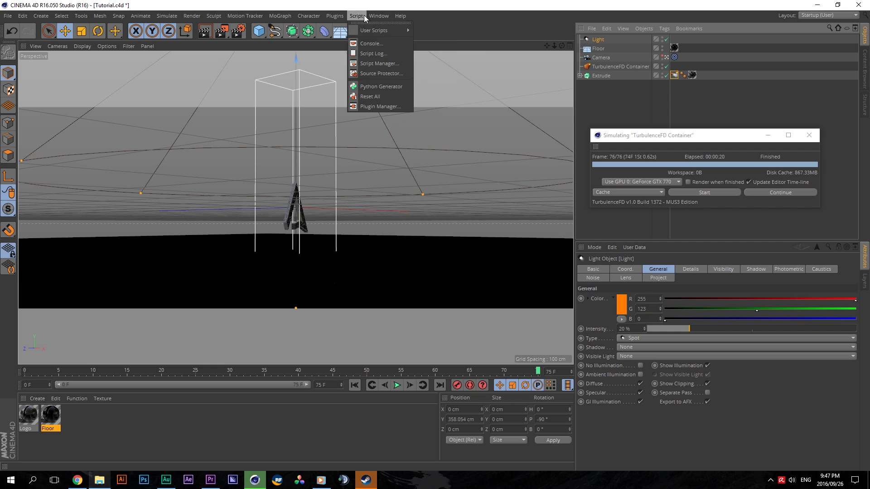
click(351, 75)
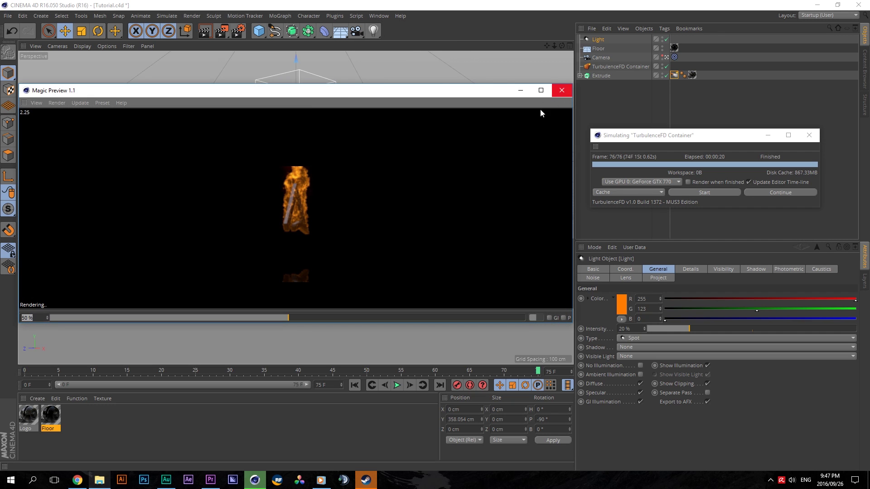
drag(413, 317, 559, 317)
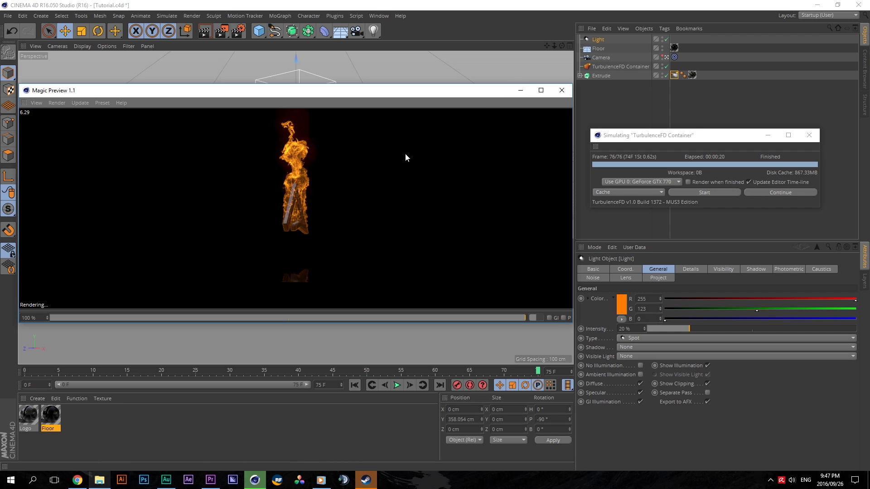
Step: Leave the scene camera and frame the logo up close so Magic Preview renders its surface in detail
click(666, 58)
drag(387, 93, 492, 248)
mouse_move(554, 46)
mouse_down()
mouse_move(589, 46)
mouse_move(562, 18)
mouse_move(575, 136)
mouse_move(566, 47)
mouse_move(555, 62)
mouse_up()
drag(442, 245, 580, 81)
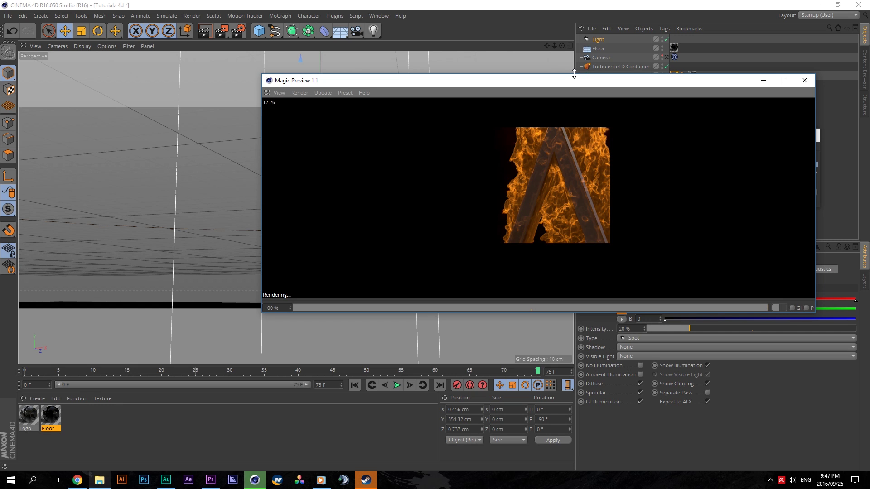
drag(567, 79, 503, 77)
Step: Review the Logo material's reflectance and environment channels, locating Free HDRI.hdr among the environment textures and checking the mix mode
double_click(31, 414)
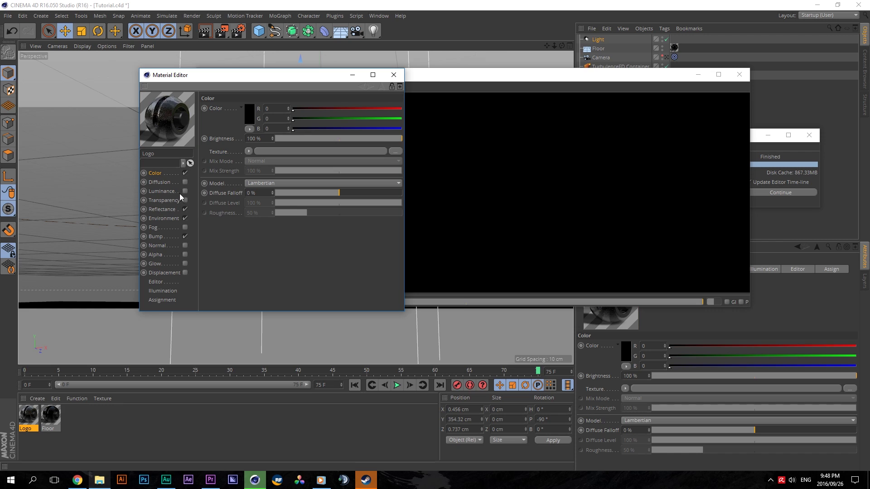
click(161, 209)
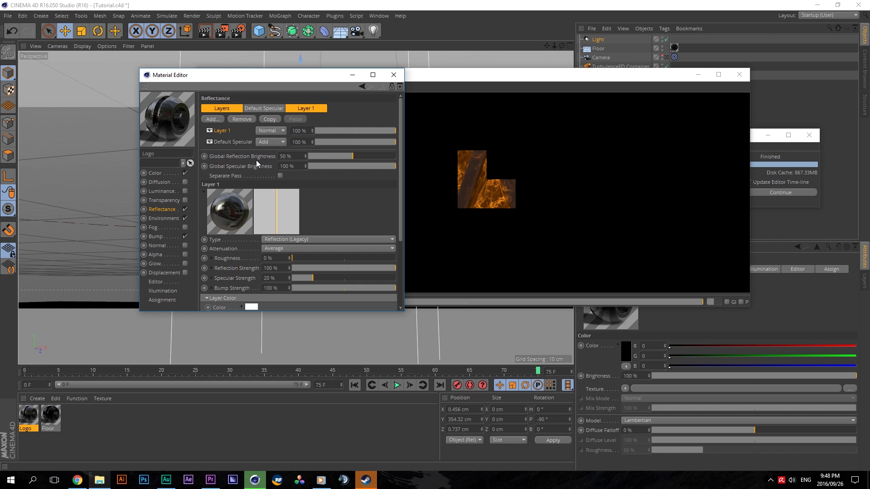
click(162, 219)
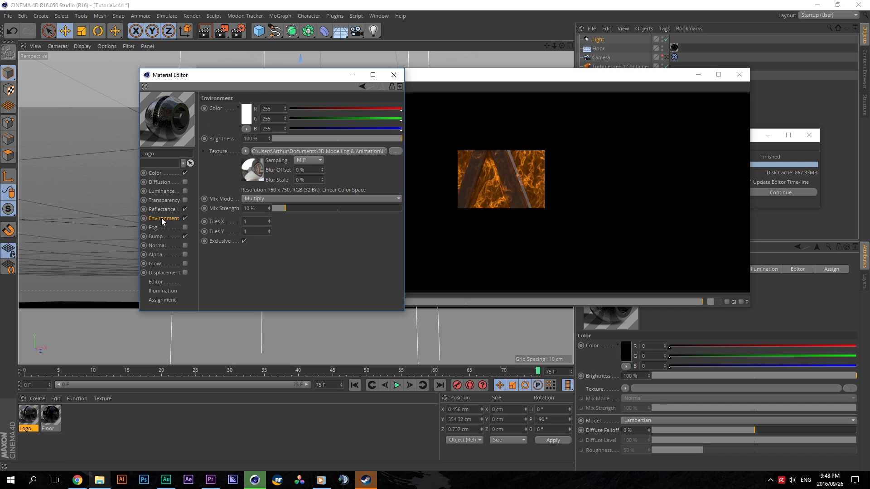
click(392, 151)
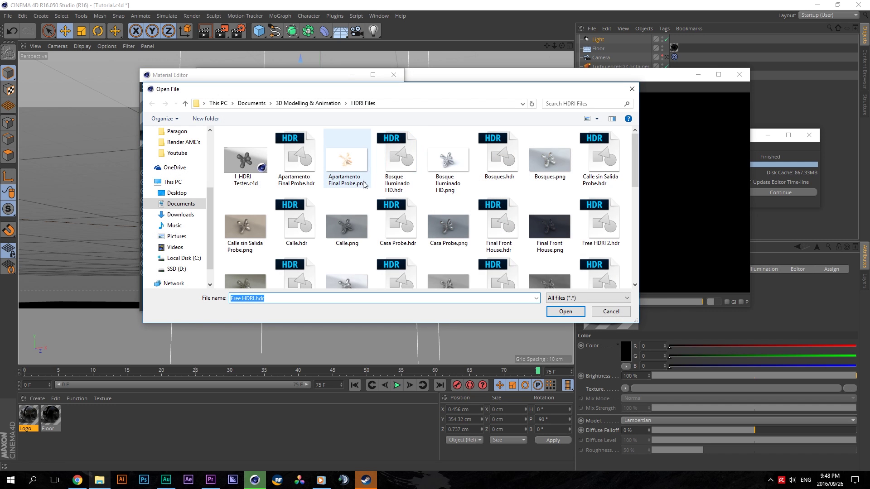
scroll(363, 190, down, 2)
scroll(363, 209, up, 2)
scroll(362, 228, down, 2)
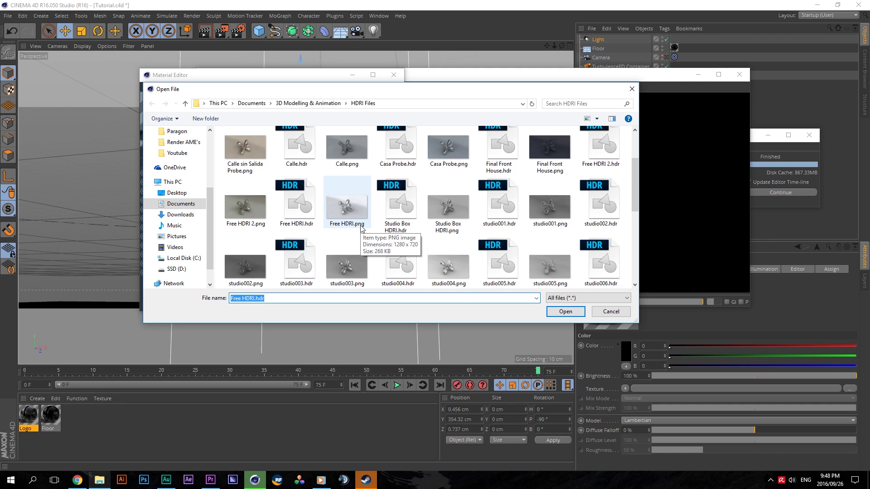
click(297, 204)
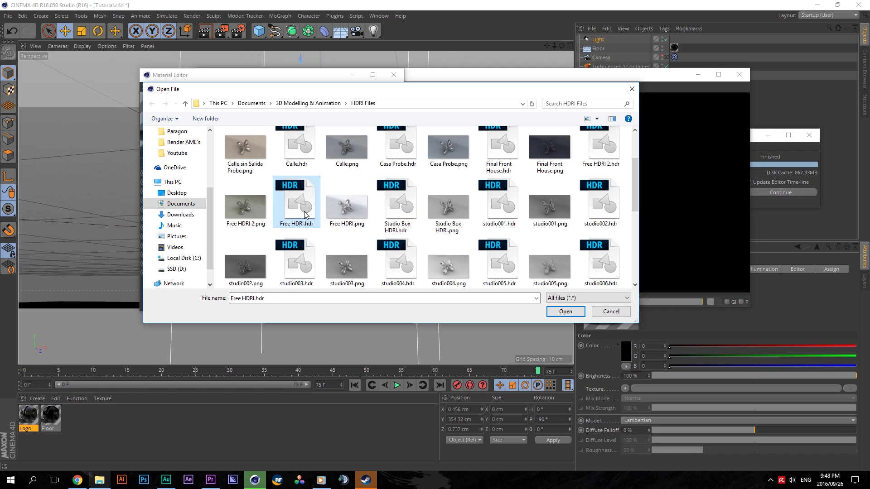
click(605, 312)
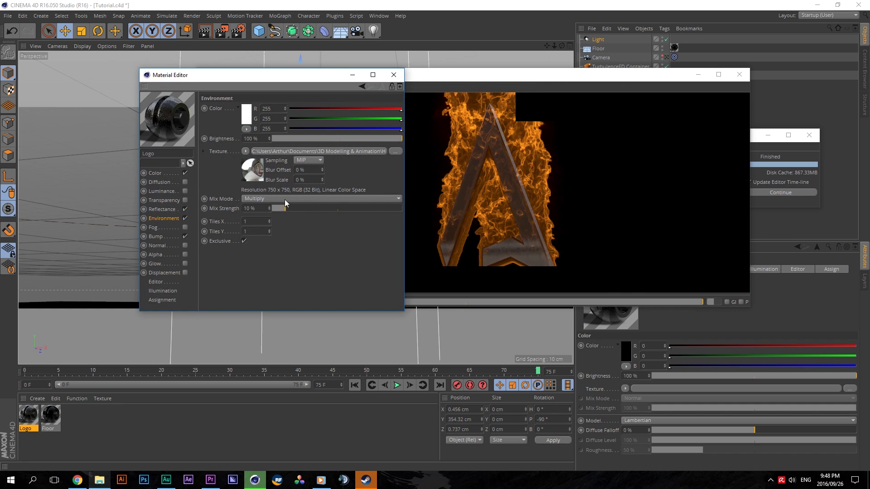
click(287, 200)
click(320, 287)
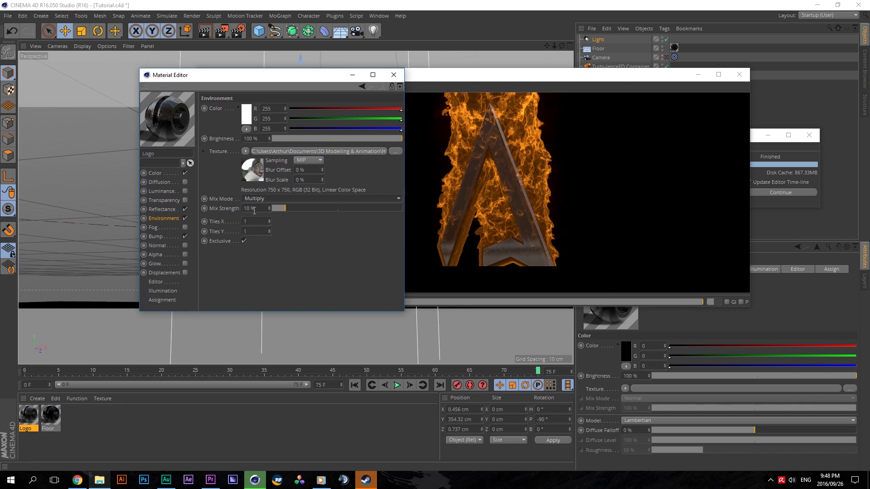
Step: Check the Logo material's bump strength and find its bump texture Steel_01_UV_H_CM_1.jpg in the Desktop Files folder
click(164, 236)
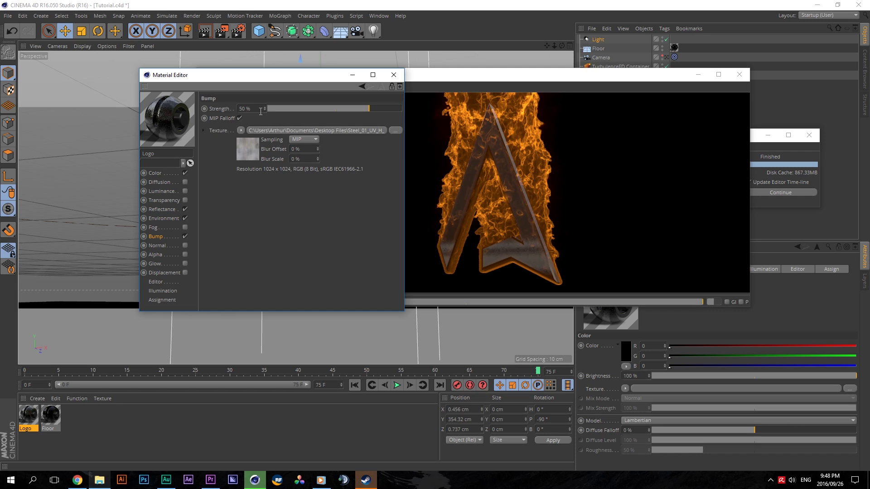
click(395, 130)
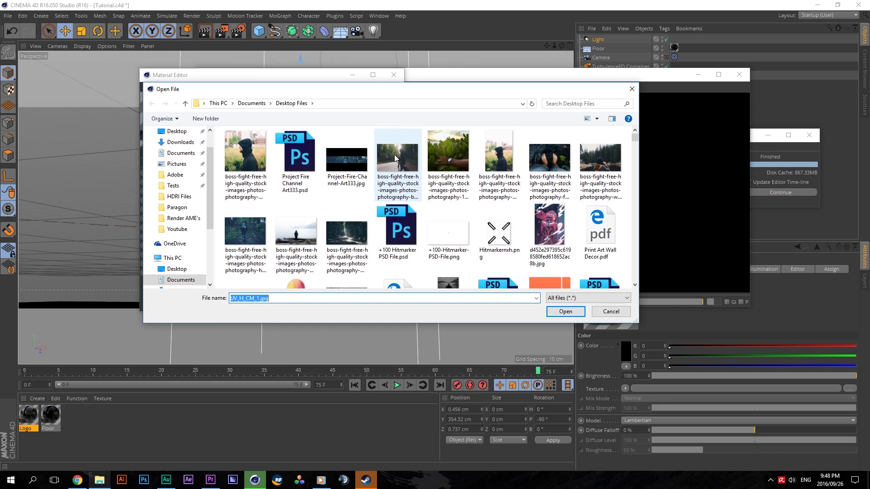
click(570, 104)
text(Steel_01_UV_H_CM_1.jpg)
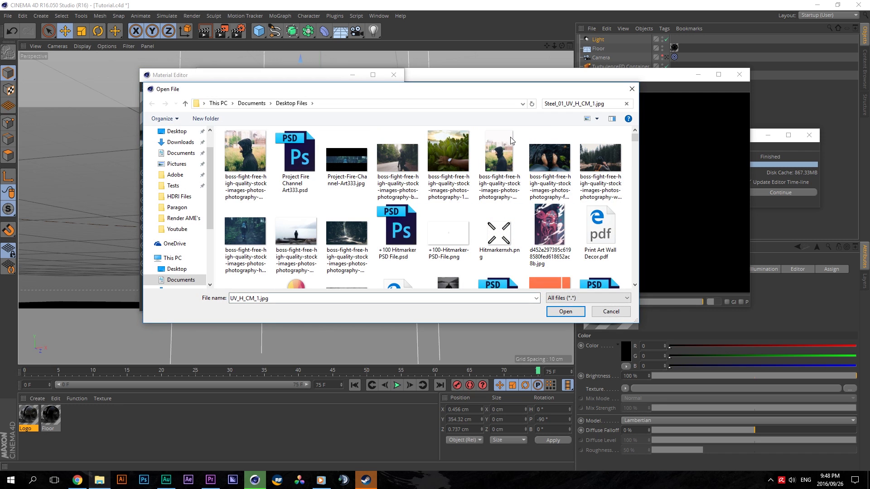
click(248, 161)
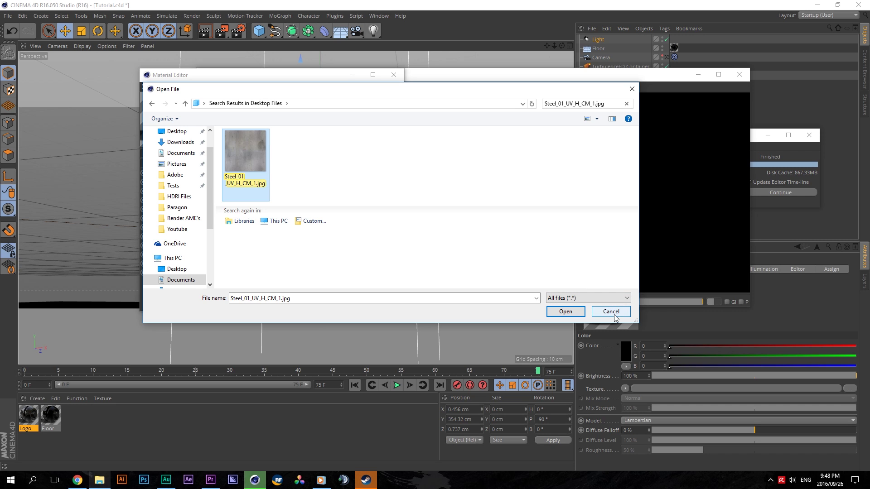
click(565, 312)
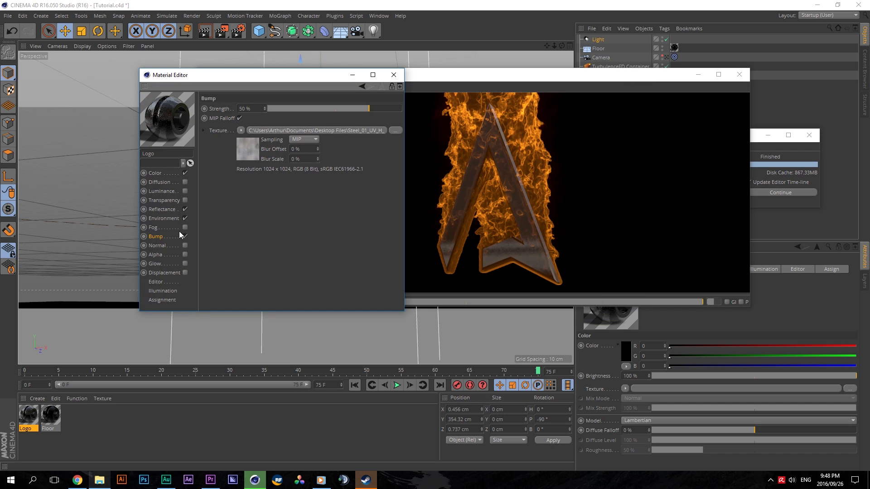
double_click(256, 107)
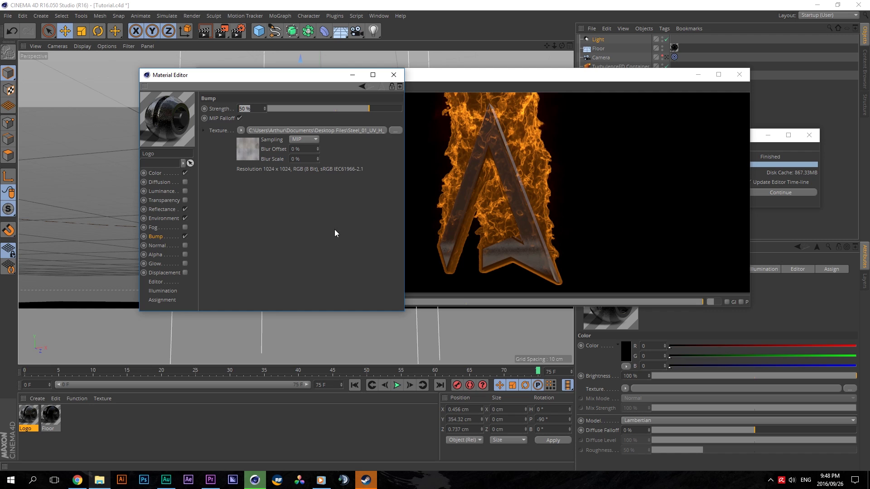
Step: Review the Floor material's reflectance and find its bump texture iron_texture637.jpg in the Desktop Files folder
click(50, 415)
click(173, 209)
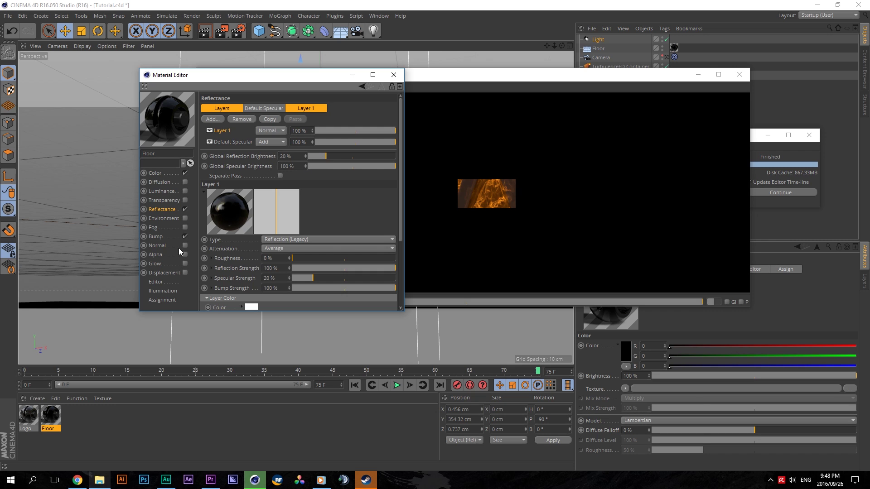
click(164, 237)
click(394, 131)
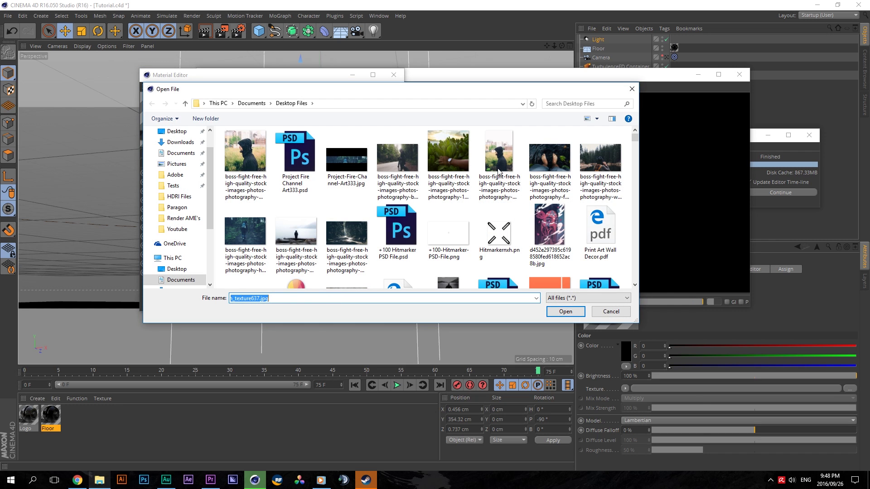
click(579, 104)
text(iron_texture637.jpg)
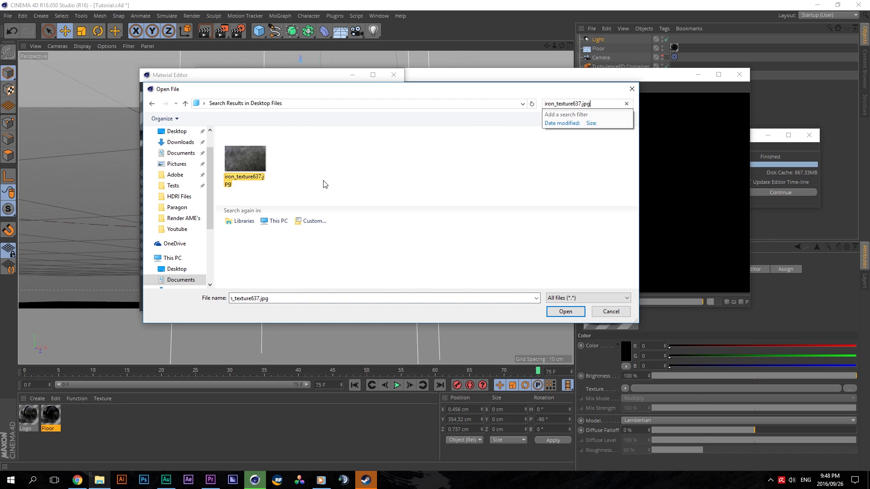
click(245, 166)
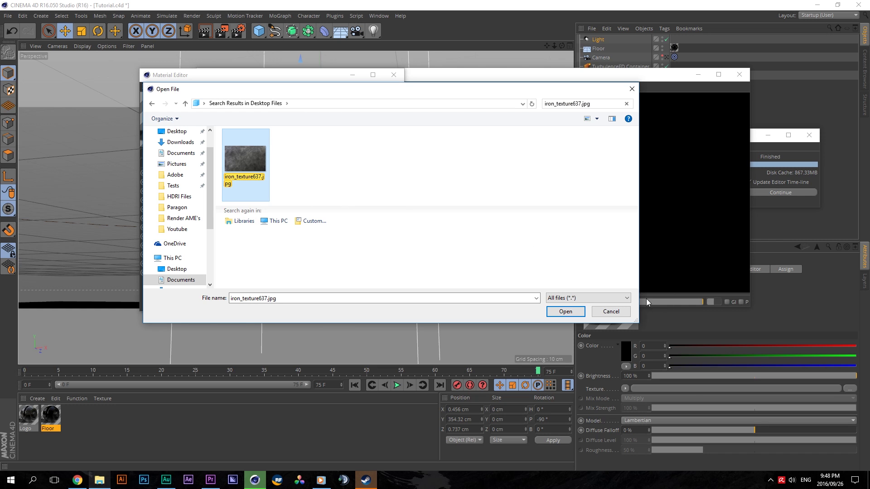
key(Return)
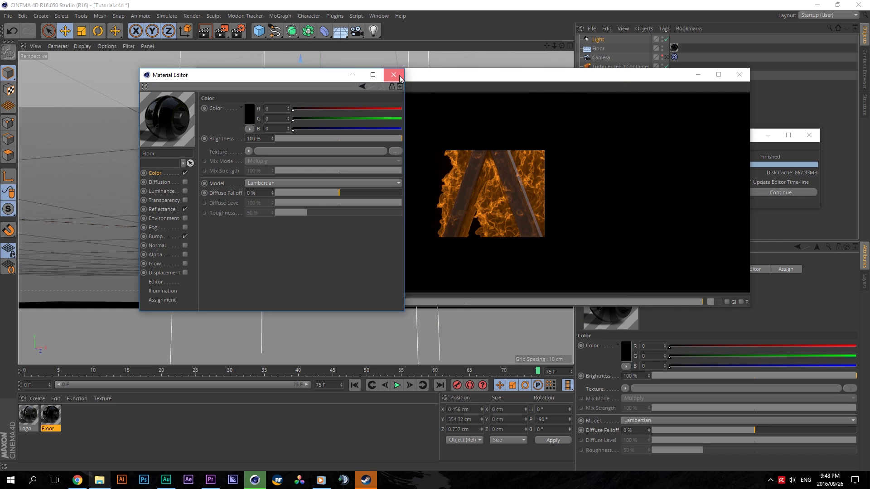
click(394, 75)
Step: Review the TurbulenceFD container's simulation settings group by group, including Solver, Timing and Wind
drag(488, 77, 292, 65)
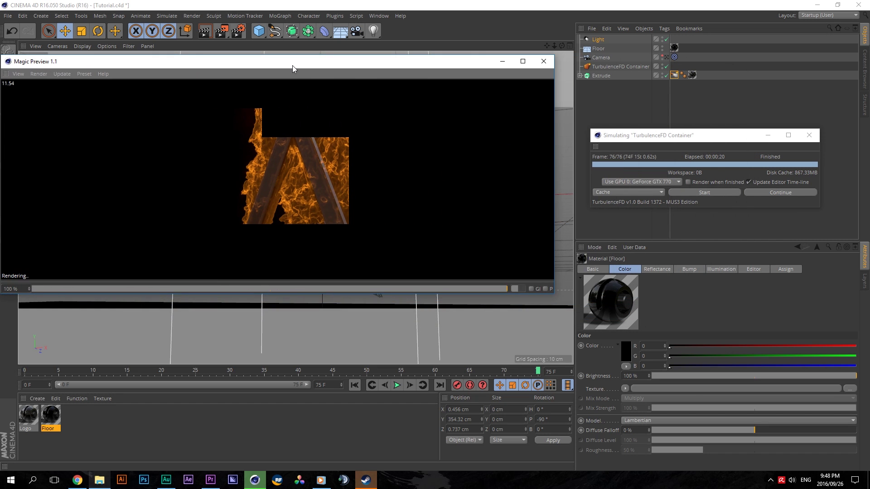
click(615, 66)
click(604, 308)
click(604, 309)
click(604, 306)
click(604, 307)
click(604, 298)
click(604, 298)
click(601, 316)
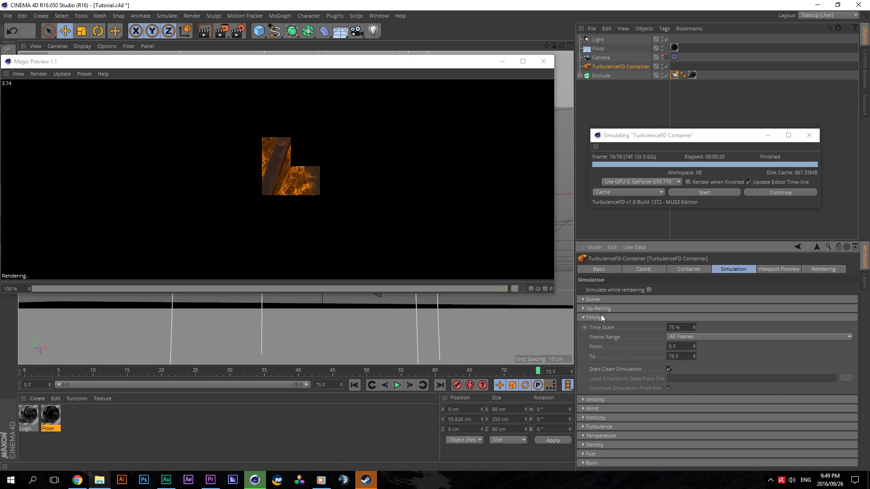
click(601, 317)
click(597, 327)
click(596, 337)
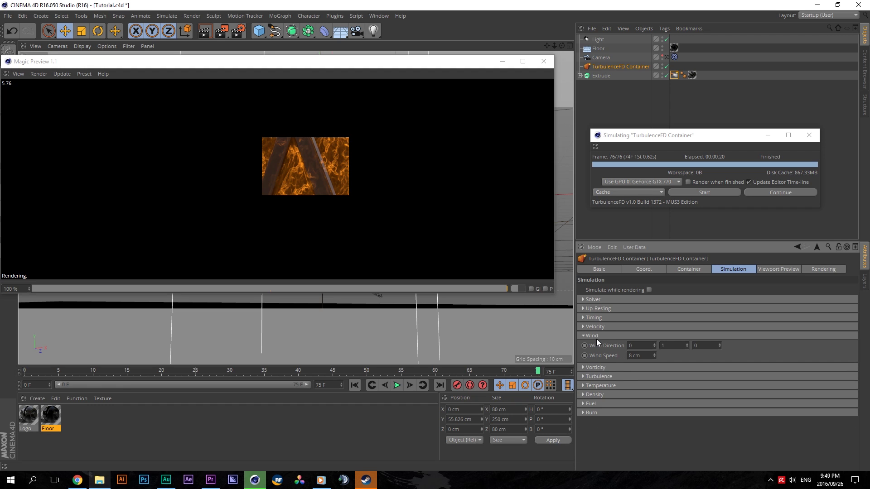
click(596, 339)
click(593, 351)
click(595, 342)
click(596, 342)
click(595, 353)
Step: Look through the TurbulenceFD container's General, Smoke Shader and Fire Shader rendering groups
click(779, 270)
click(828, 269)
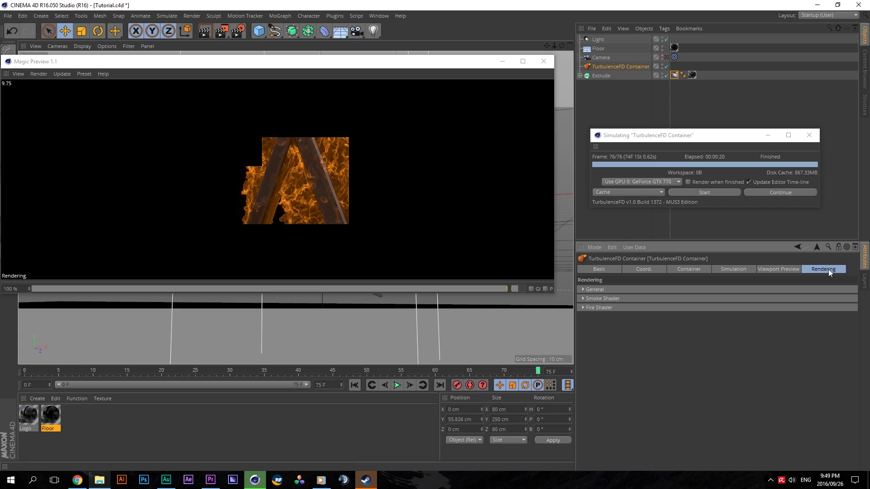
click(629, 288)
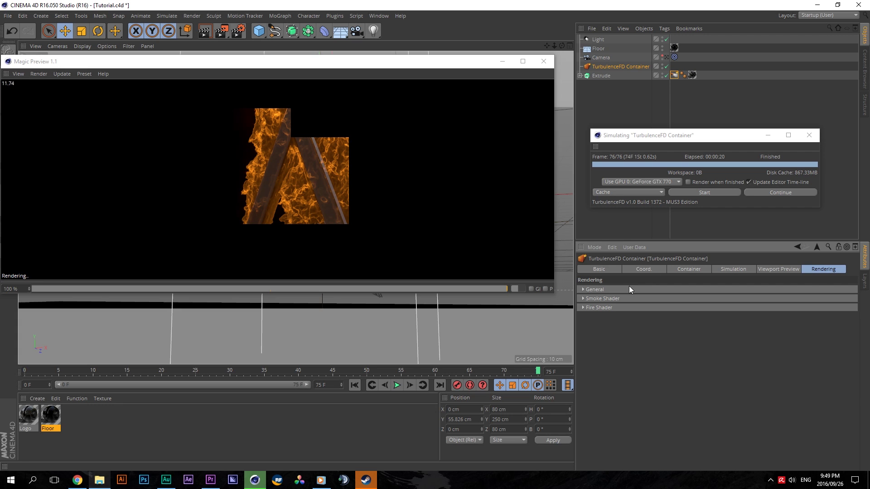
click(629, 288)
click(629, 298)
click(630, 298)
click(627, 307)
click(626, 308)
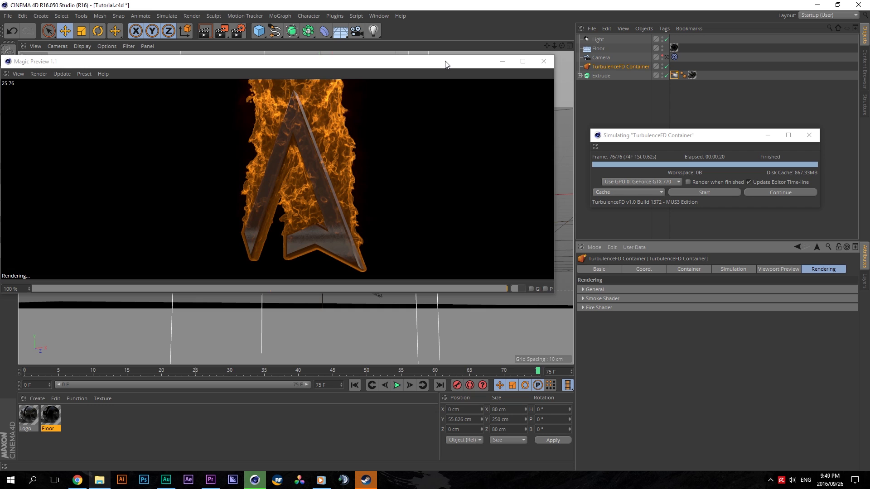
Step: Go to frame 40 on the timeline so Magic Preview renders the fire at that frame
drag(439, 66, 711, 85)
click(298, 372)
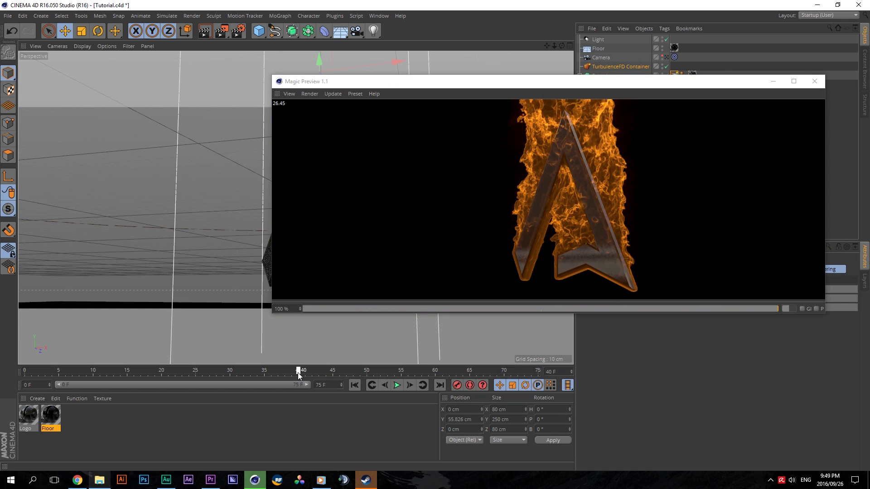
drag(456, 77, 230, 46)
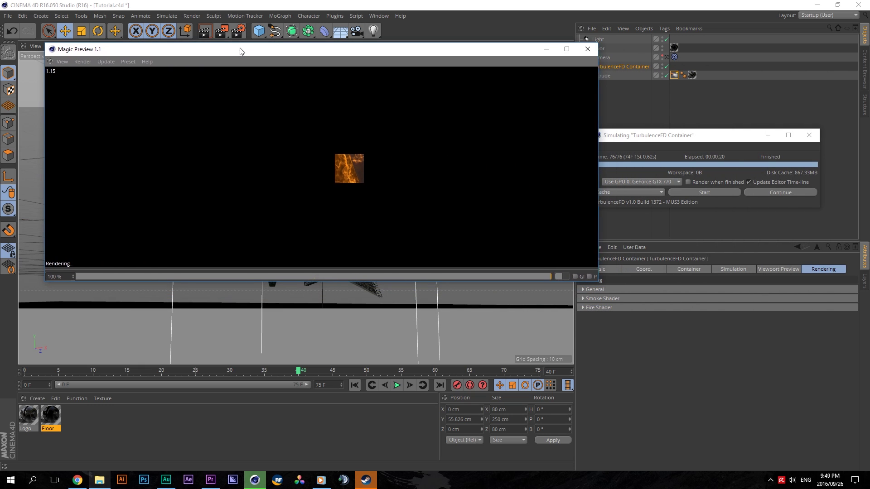
Step: Recheck the container's Up-Resing, Timing and Vorticity simulation settings
click(727, 268)
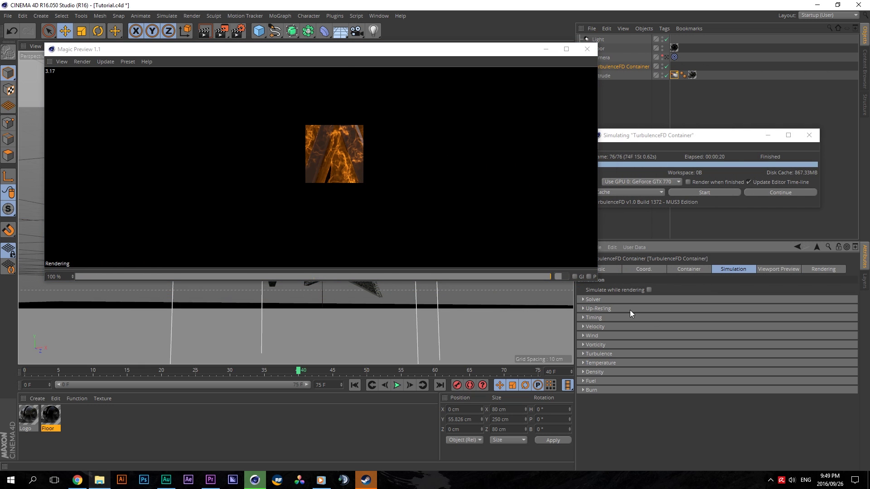
click(600, 308)
click(597, 309)
click(598, 317)
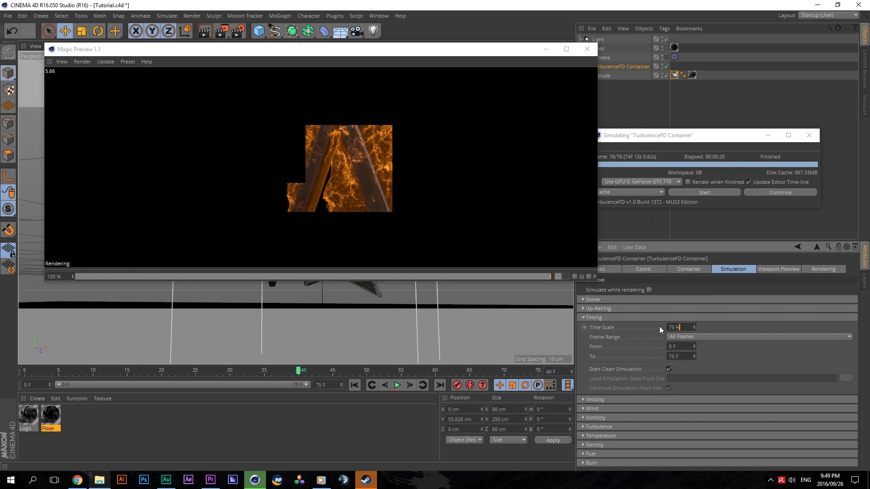
click(607, 317)
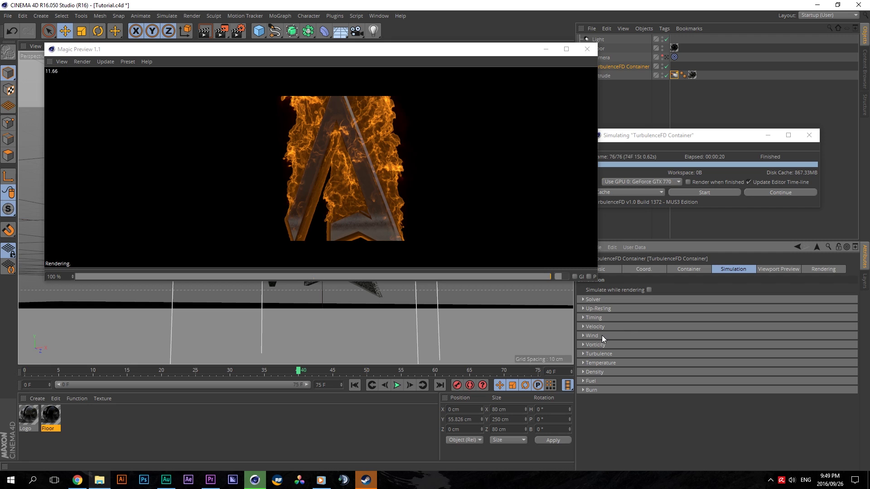
click(600, 346)
click(601, 402)
click(595, 345)
click(592, 354)
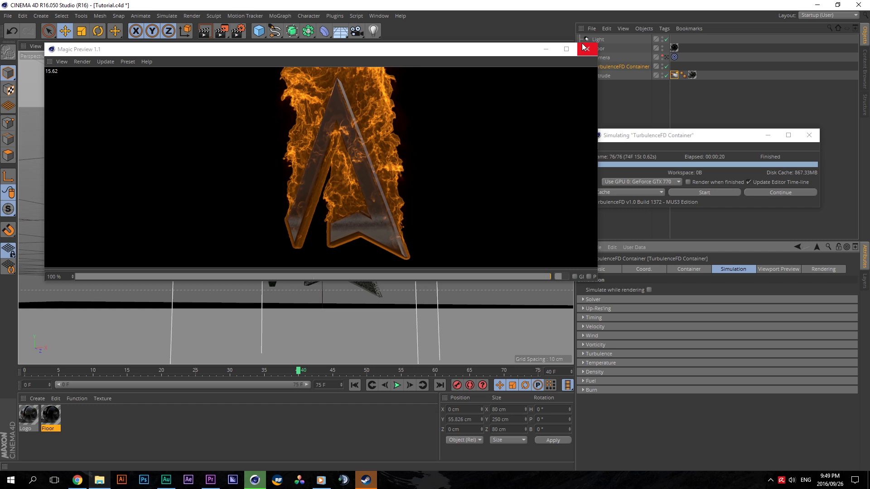
Step: Close Magic Preview and orbit the perspective view around the logo
drag(467, 51, 443, 80)
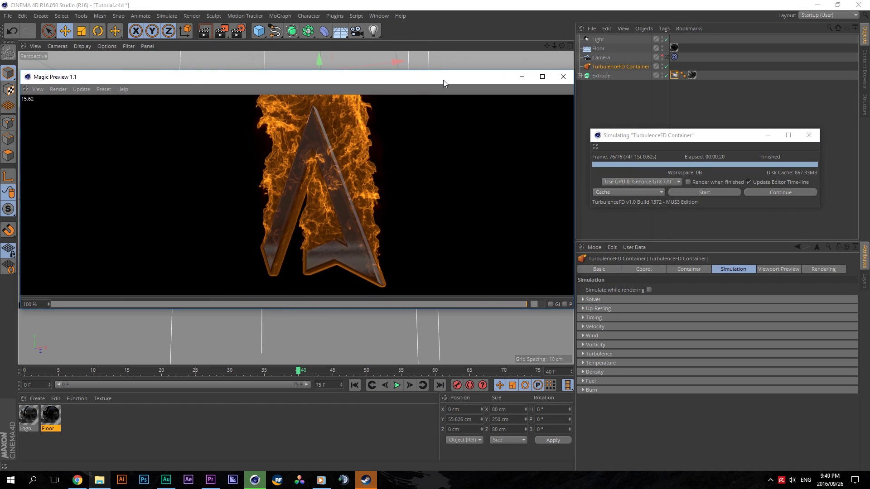
click(562, 77)
drag(562, 46, 629, 47)
Step: Set the Smoke Shader mapping channel of the TurbulenceFD container to Temperature in its rendering settings
click(788, 270)
click(817, 269)
click(594, 299)
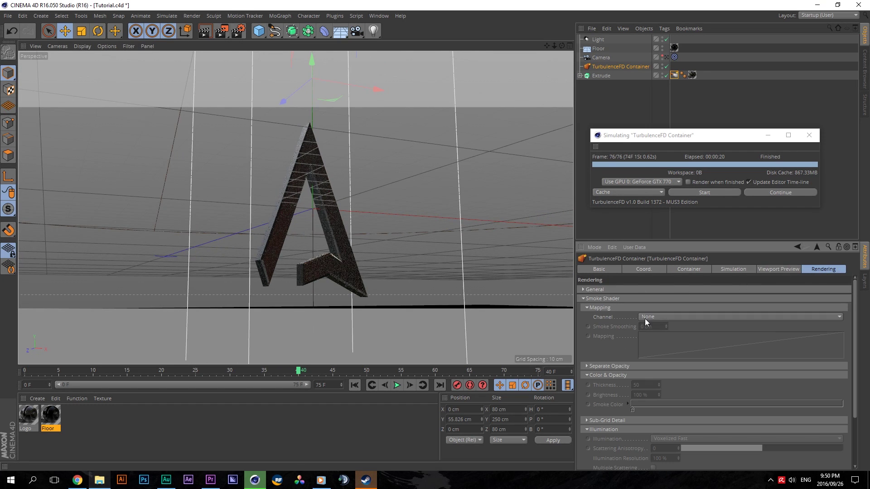
click(646, 319)
click(670, 354)
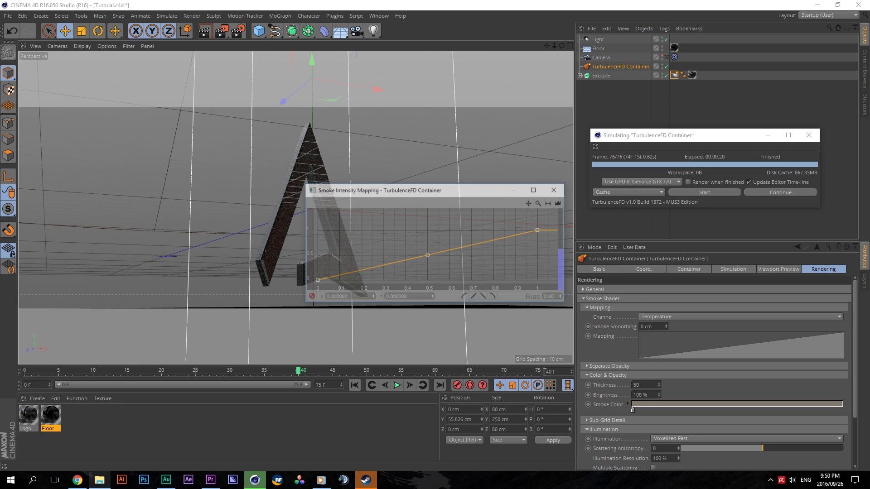
Step: Check the start and end points of the Smoke Intensity Mapping curve and close the curve editor
click(316, 280)
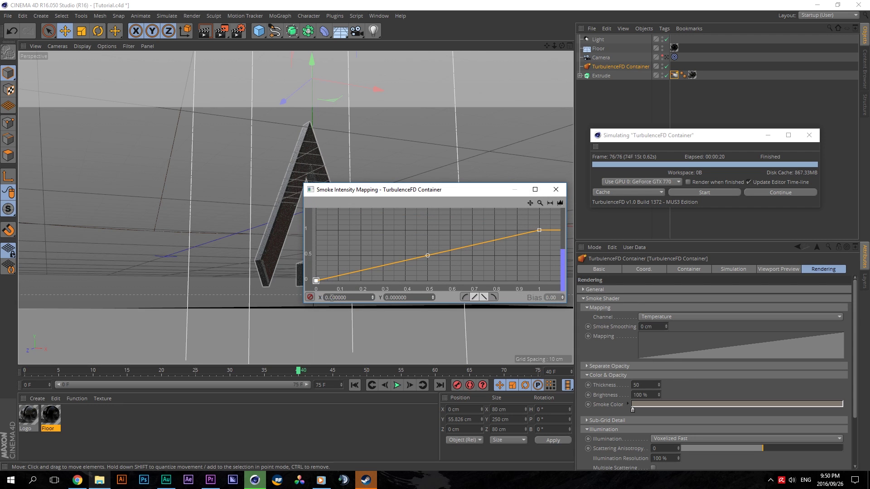
click(331, 297)
text(1)
key(Return)
click(539, 231)
click(556, 189)
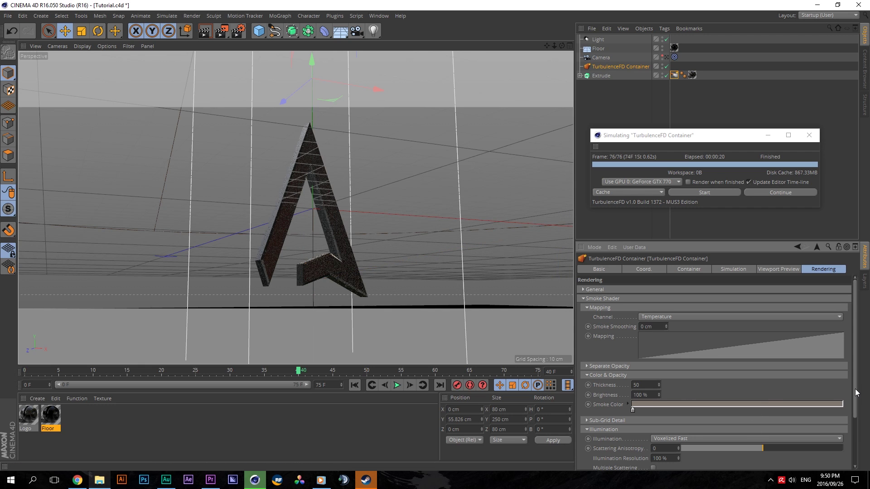
drag(856, 392, 853, 431)
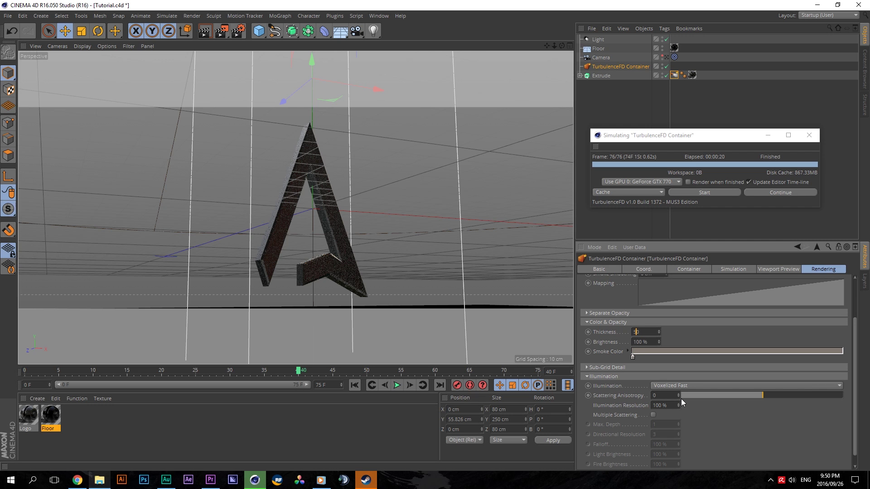
click(221, 31)
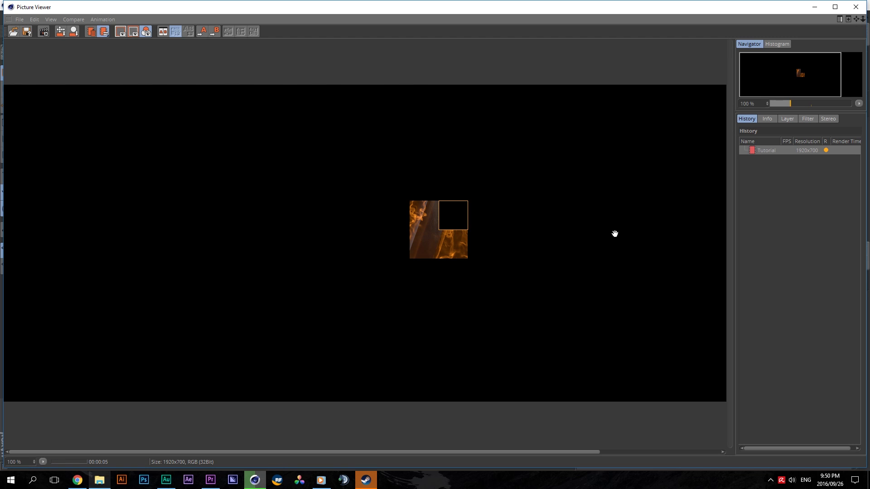
click(855, 7)
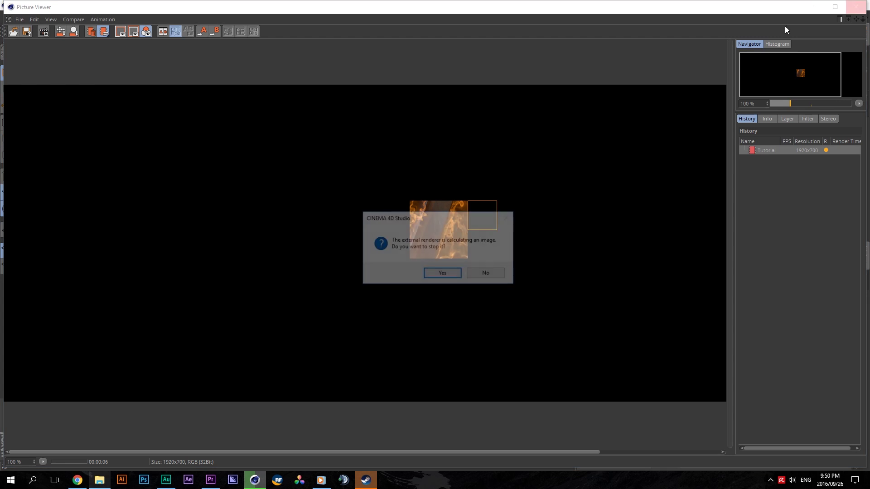
click(437, 274)
Step: Render the current frame in Magic Preview at 100 % quality to check the smoke shading, and close the preview
click(377, 15)
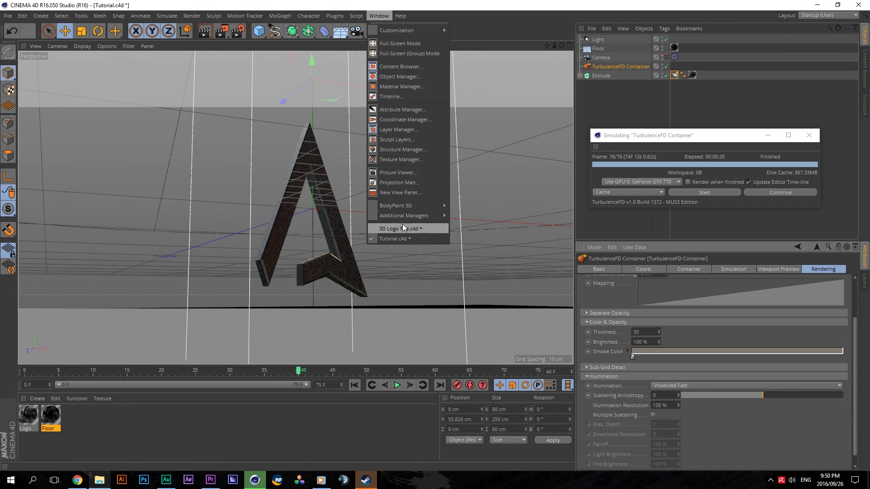
mouse_move(335, 16)
click(348, 69)
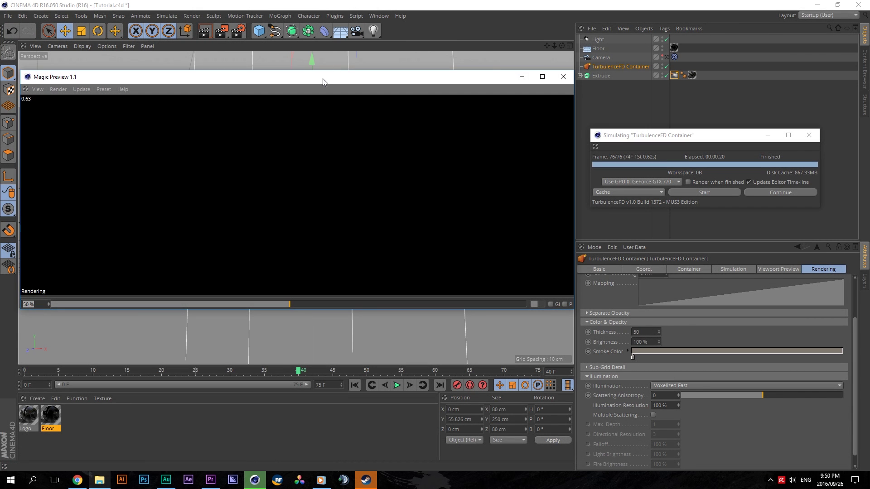
drag(369, 304, 566, 305)
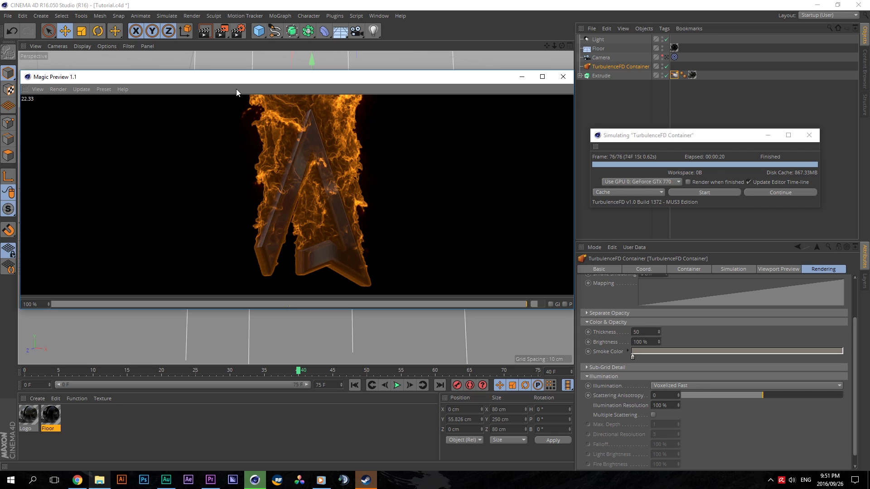
click(561, 77)
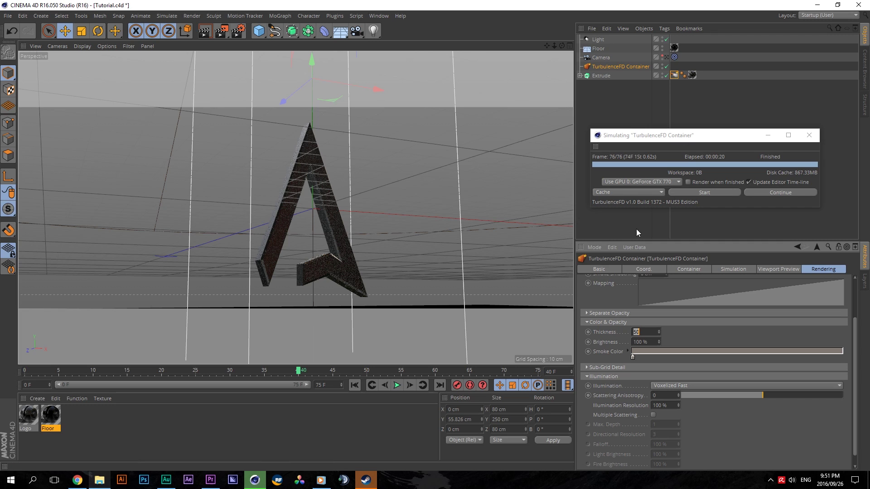
Step: Set the TurbulenceFD container's viewport preview to the Fire Shader with the Full Slicing preview mode
click(594, 247)
click(612, 300)
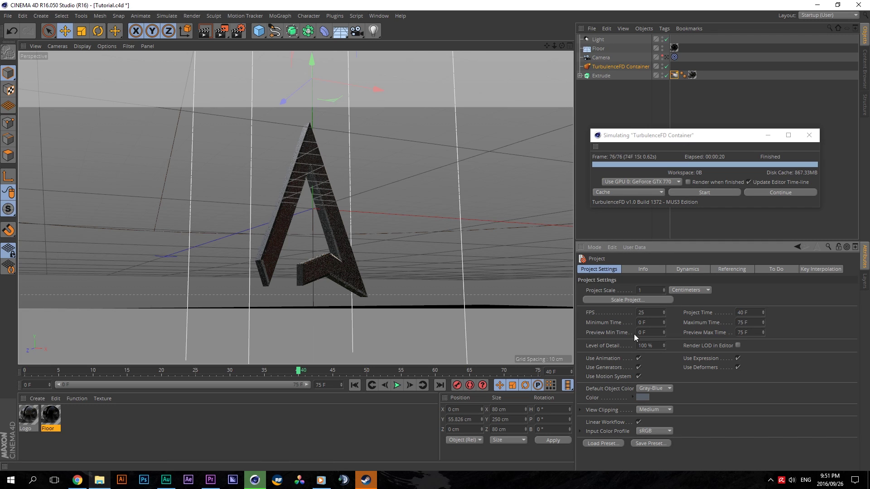
click(633, 67)
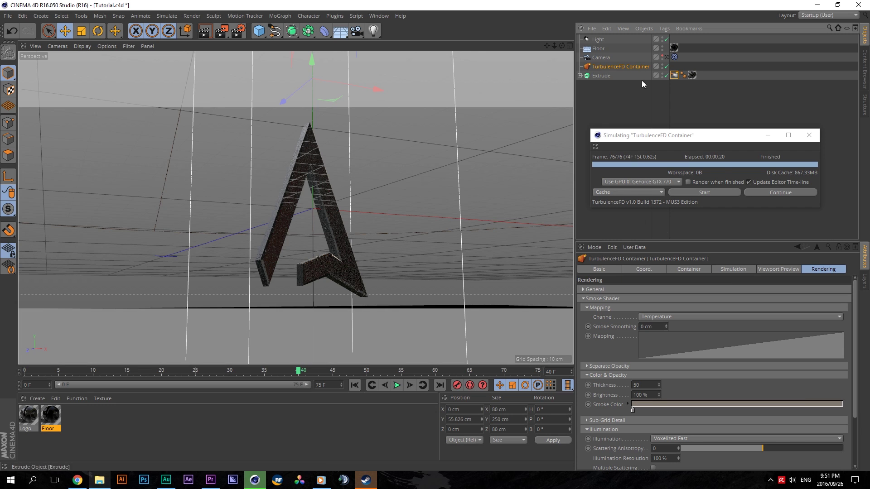
click(778, 270)
click(670, 320)
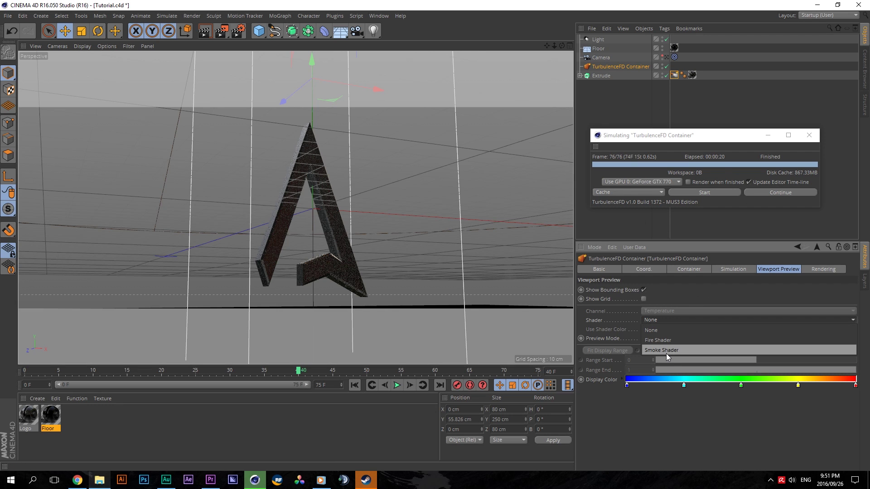
click(667, 341)
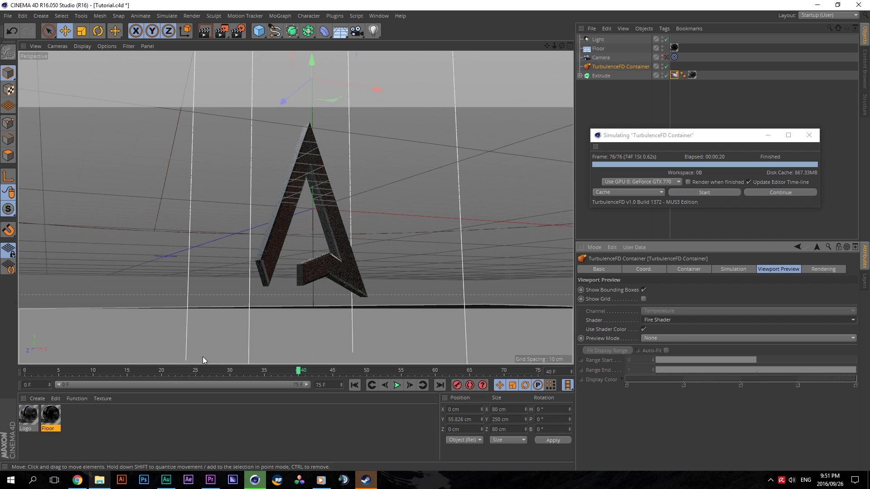
click(673, 340)
click(667, 355)
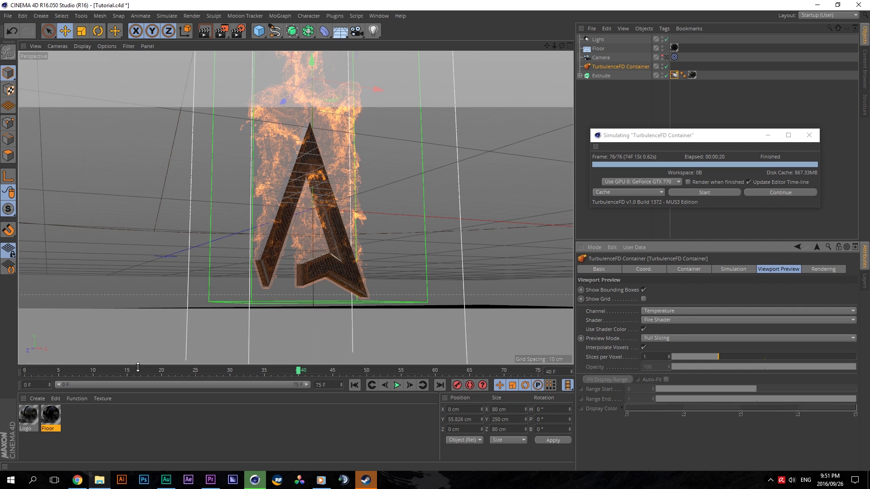
Step: Scrub the timeline from frame 33 to frame 74 to view the fire preview around the logo
drag(140, 367, 140, 375)
click(251, 378)
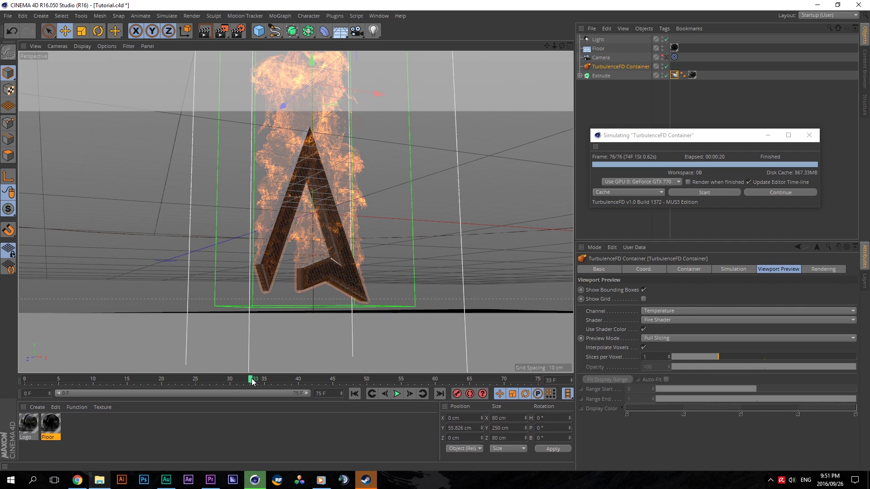
mouse_move(252, 379)
mouse_down()
mouse_move(511, 386)
mouse_move(687, 367)
mouse_up()
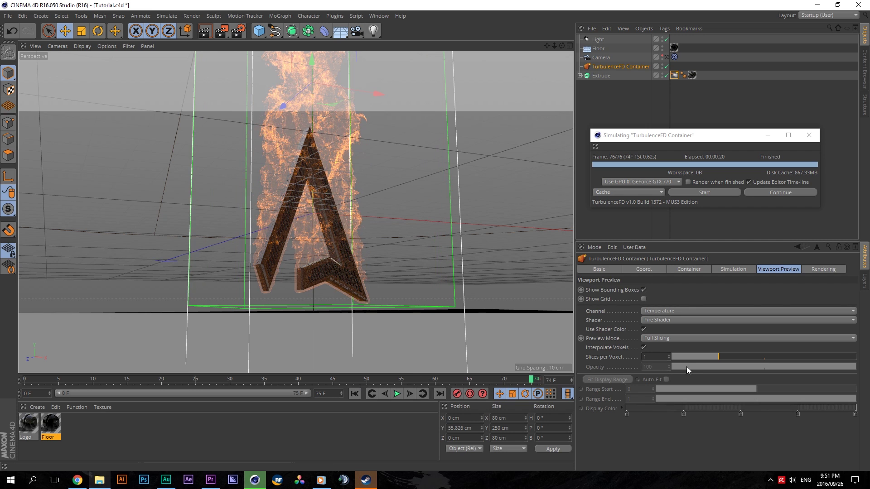
Step: Set the container's viewport preview shader to None and scrub the timeline to frame 73
click(676, 320)
click(678, 329)
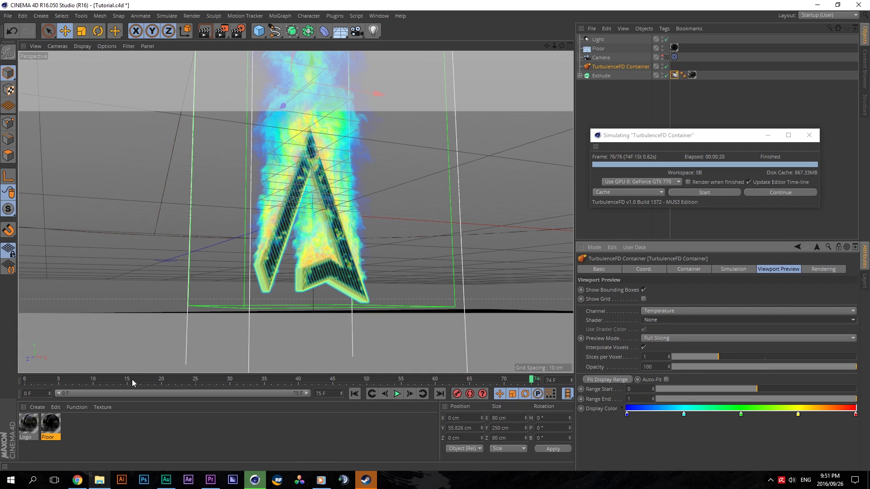
drag(131, 380, 531, 381)
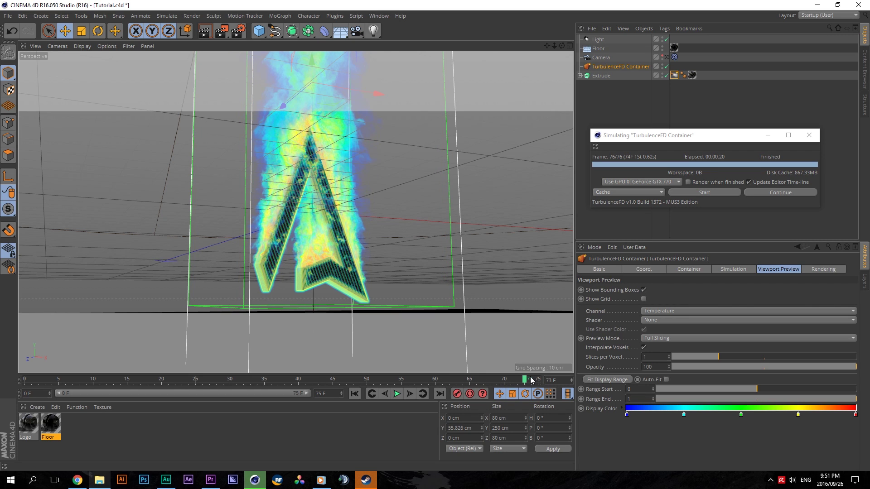
Step: Switch to Premiere Pro and scrub the Main Sequence to 01:43:21:58 to view the rendered burning logo
click(259, 32)
click(210, 479)
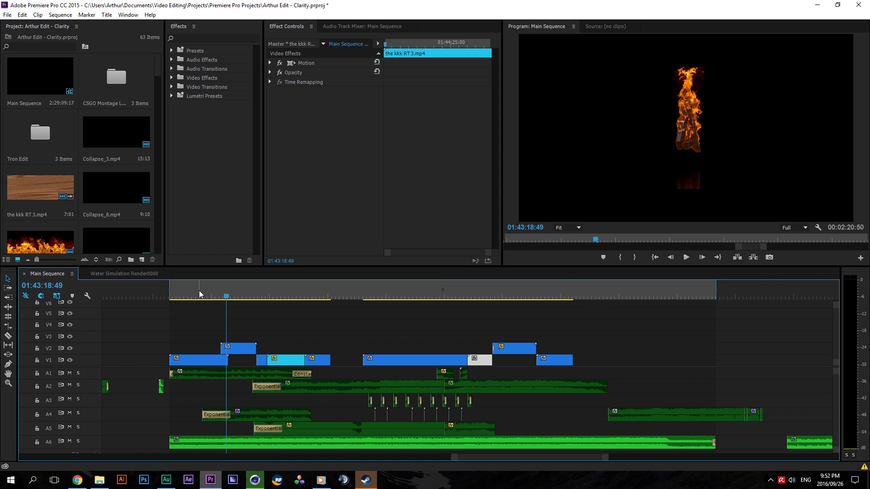
mouse_move(199, 291)
mouse_down()
mouse_move(285, 289)
mouse_move(238, 290)
mouse_up()
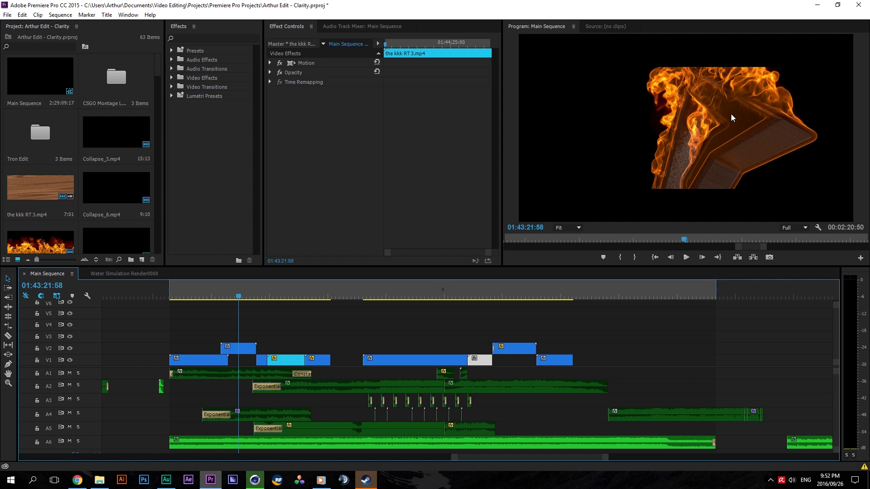
Step: Return to Cinema 4D and examine the Extrude object's caps and rounding settings alongside the logo's bevelled edges up close
key(alt+Tab)
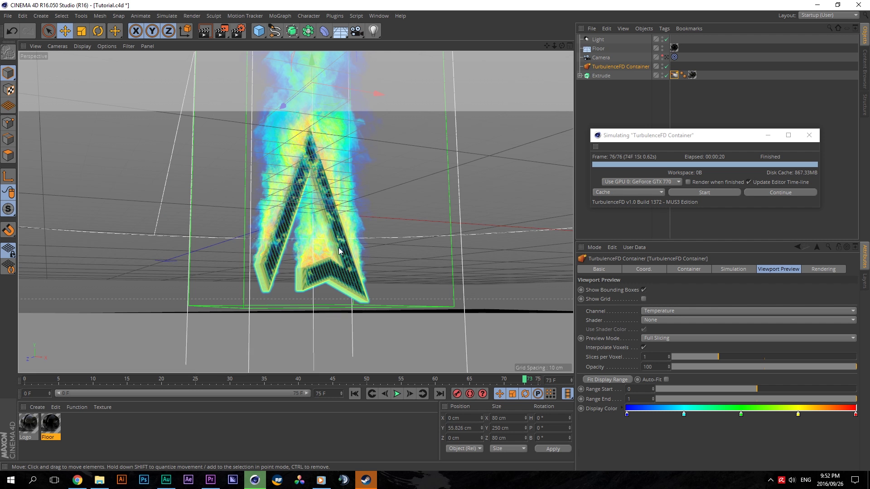
scroll(297, 270, up, 5)
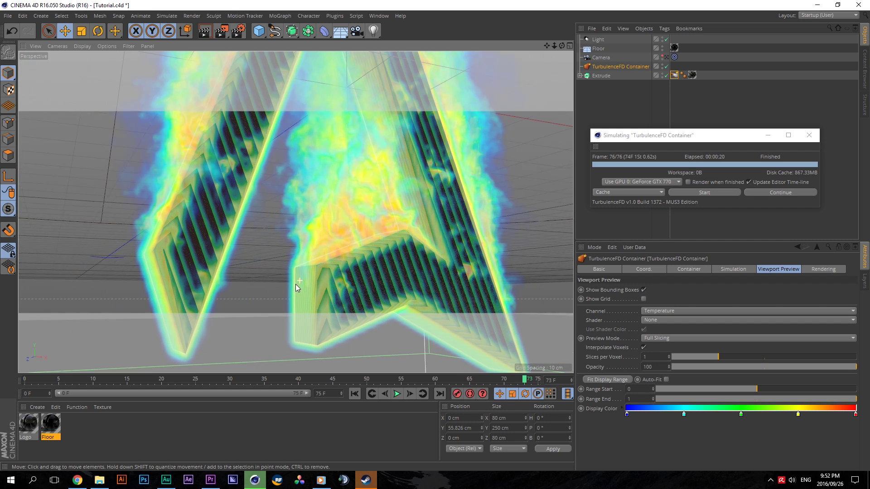
click(604, 77)
click(664, 269)
click(644, 269)
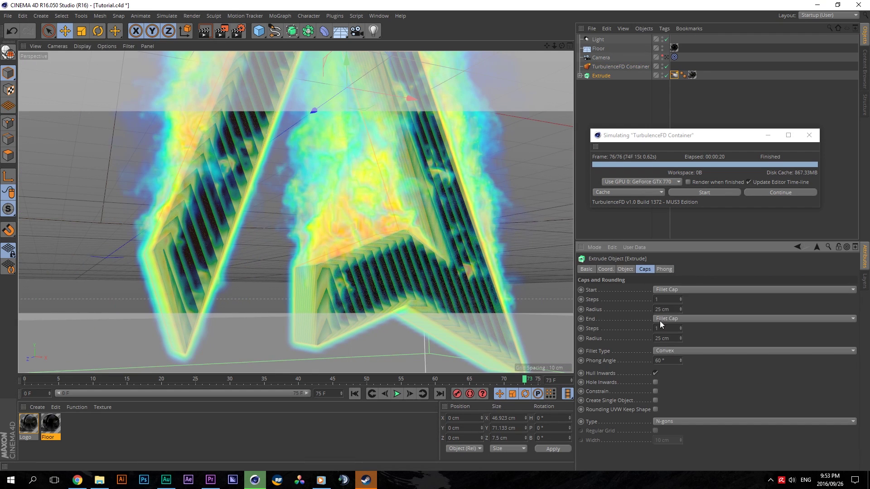
scroll(344, 286, down, 5)
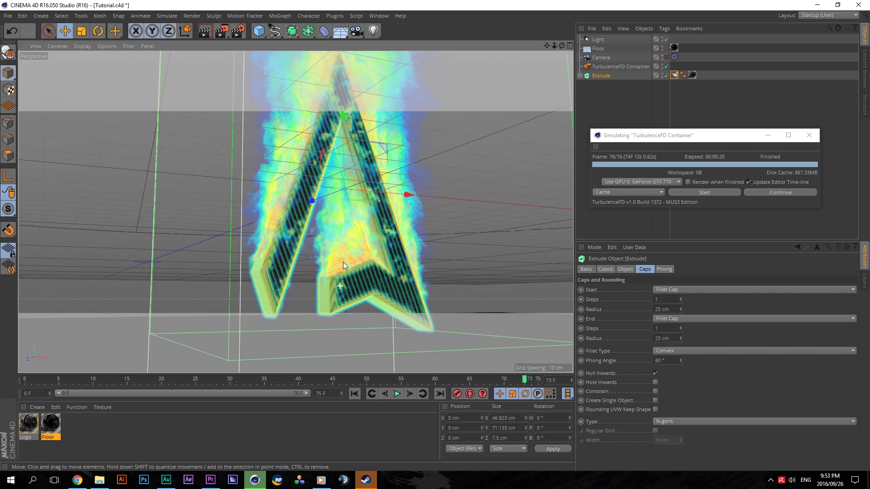
scroll(442, 266, up, 5)
scroll(265, 226, down, 3)
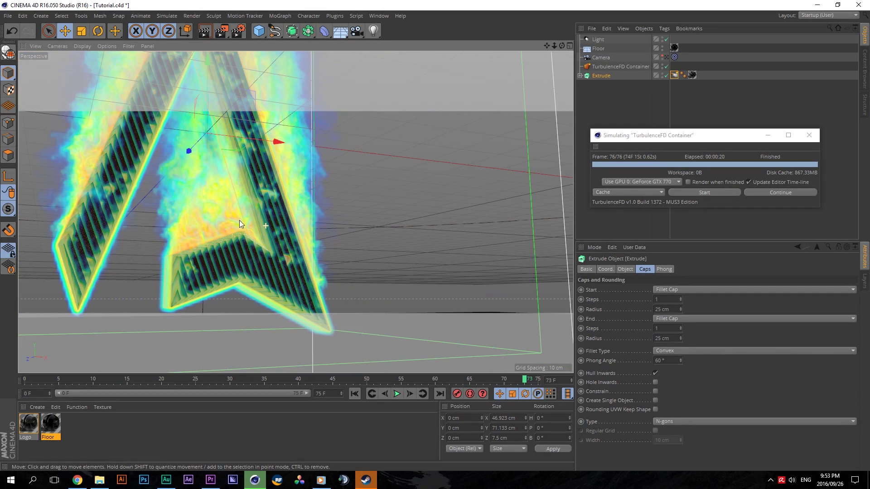
click(77, 481)
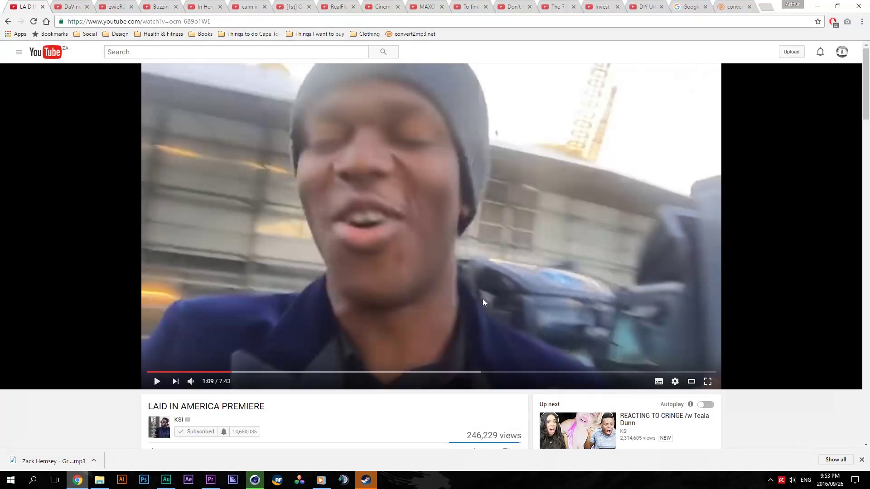
click(81, 475)
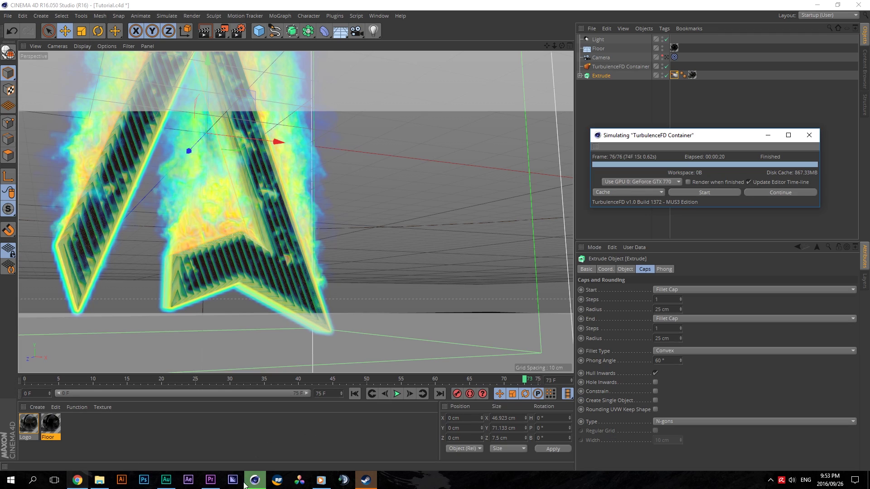
click(210, 481)
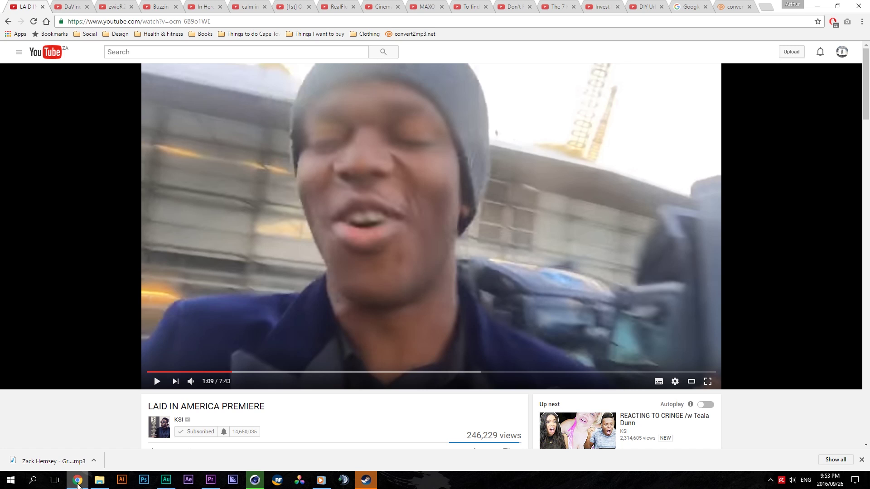
click(78, 484)
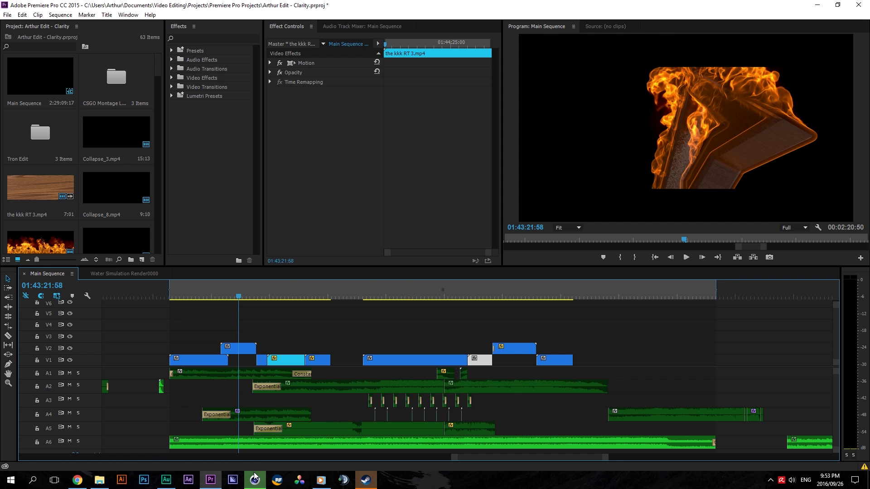
mouse_move(255, 477)
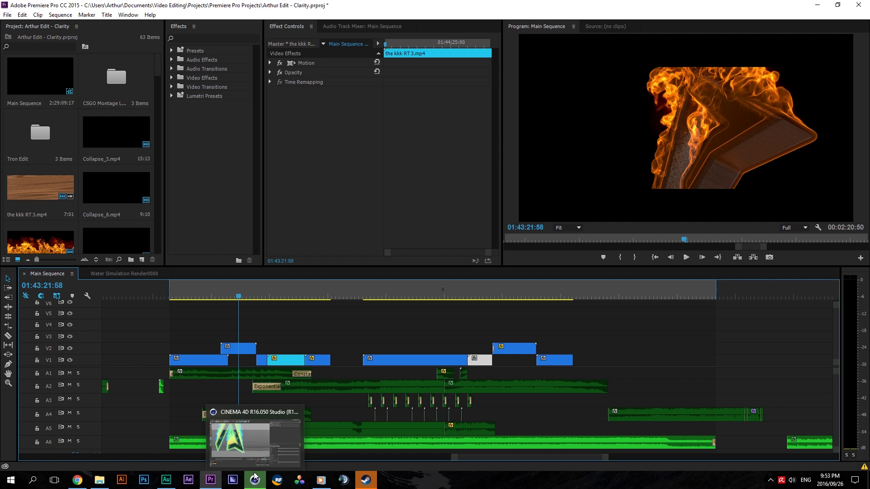